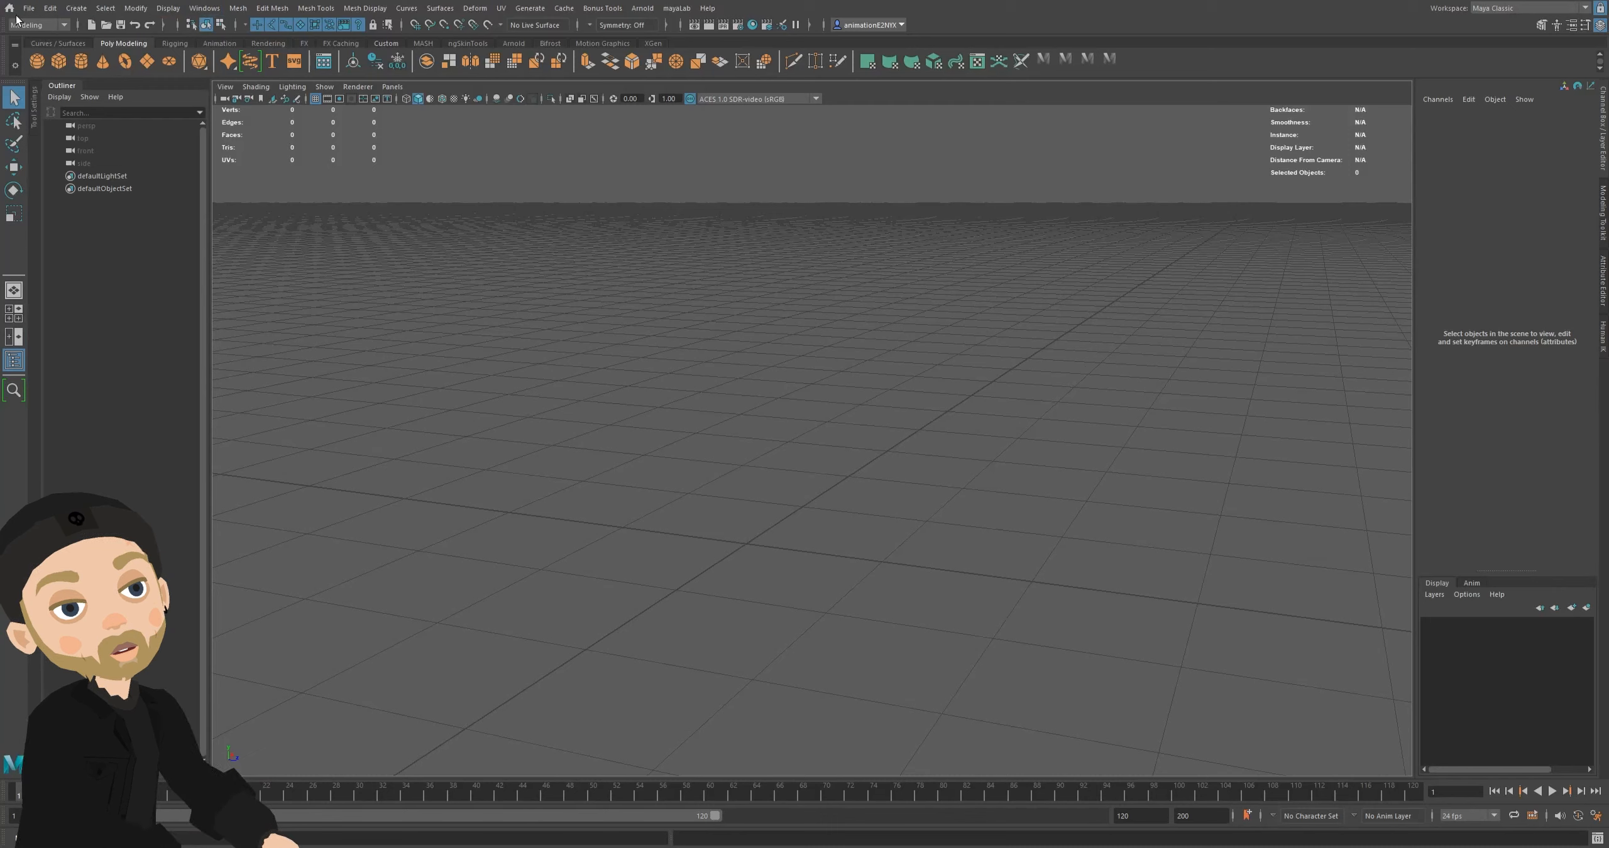
left_click(210, 10)
left_click(210, 10)
left_click(204, 8)
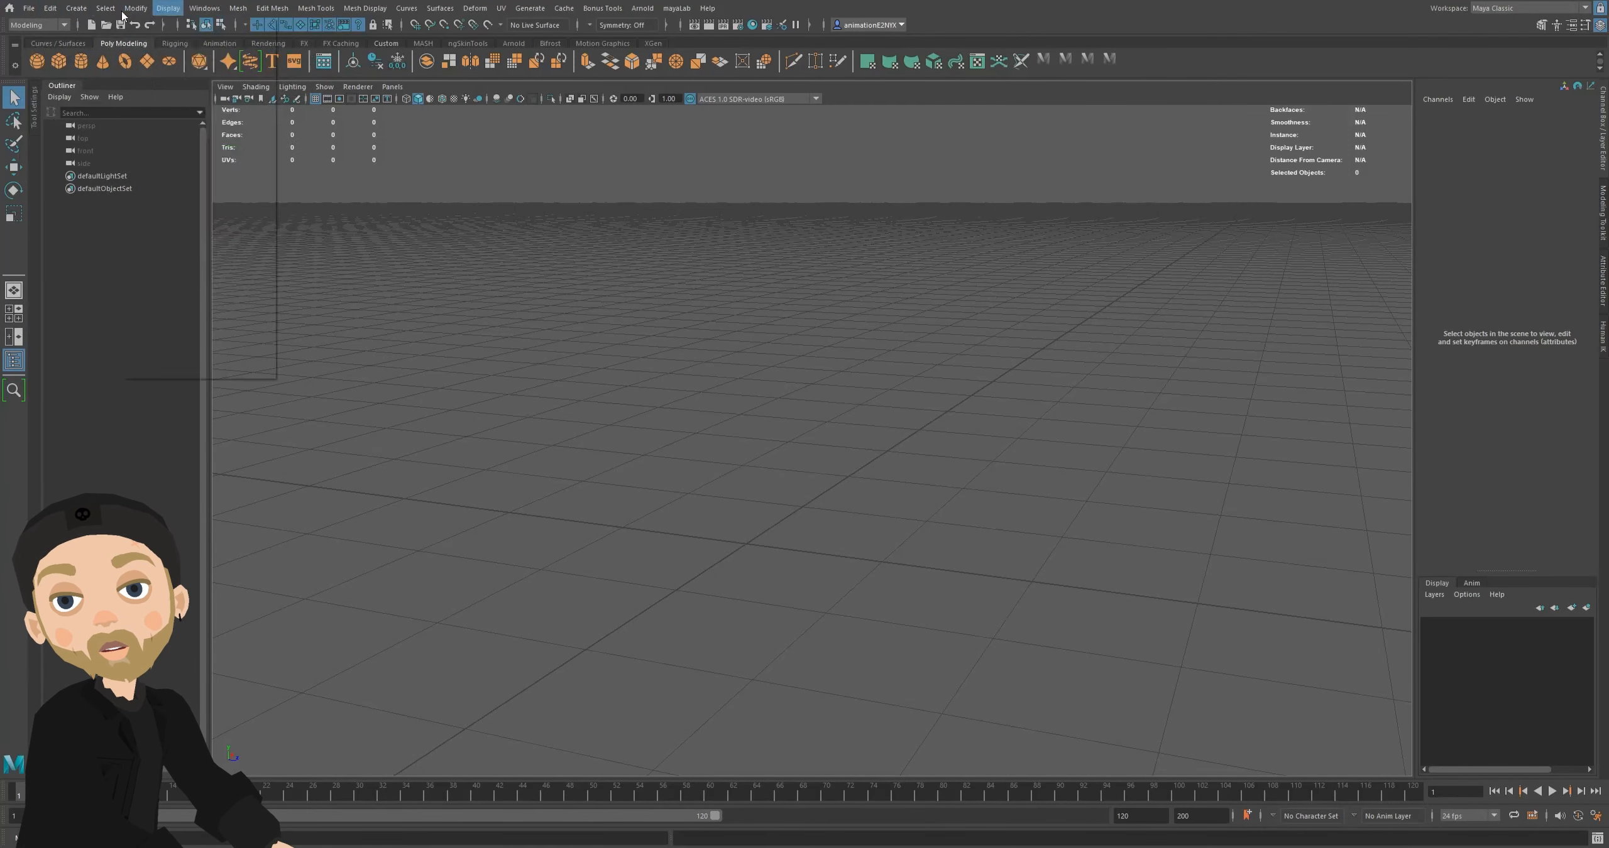
left_click(221, 10)
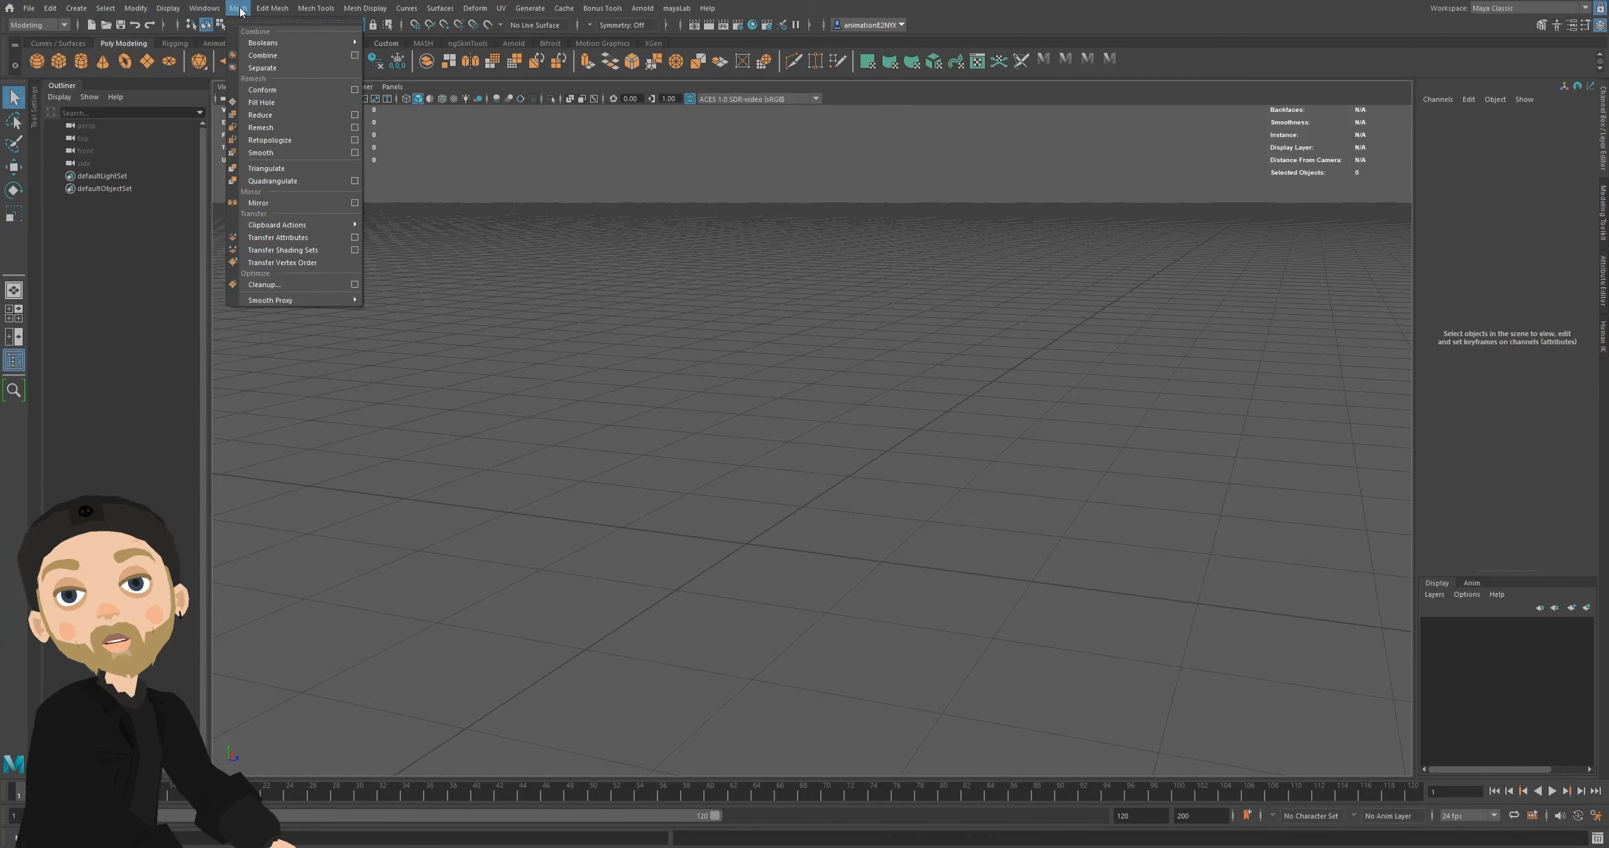
left_click(204, 8)
left_click(239, 8)
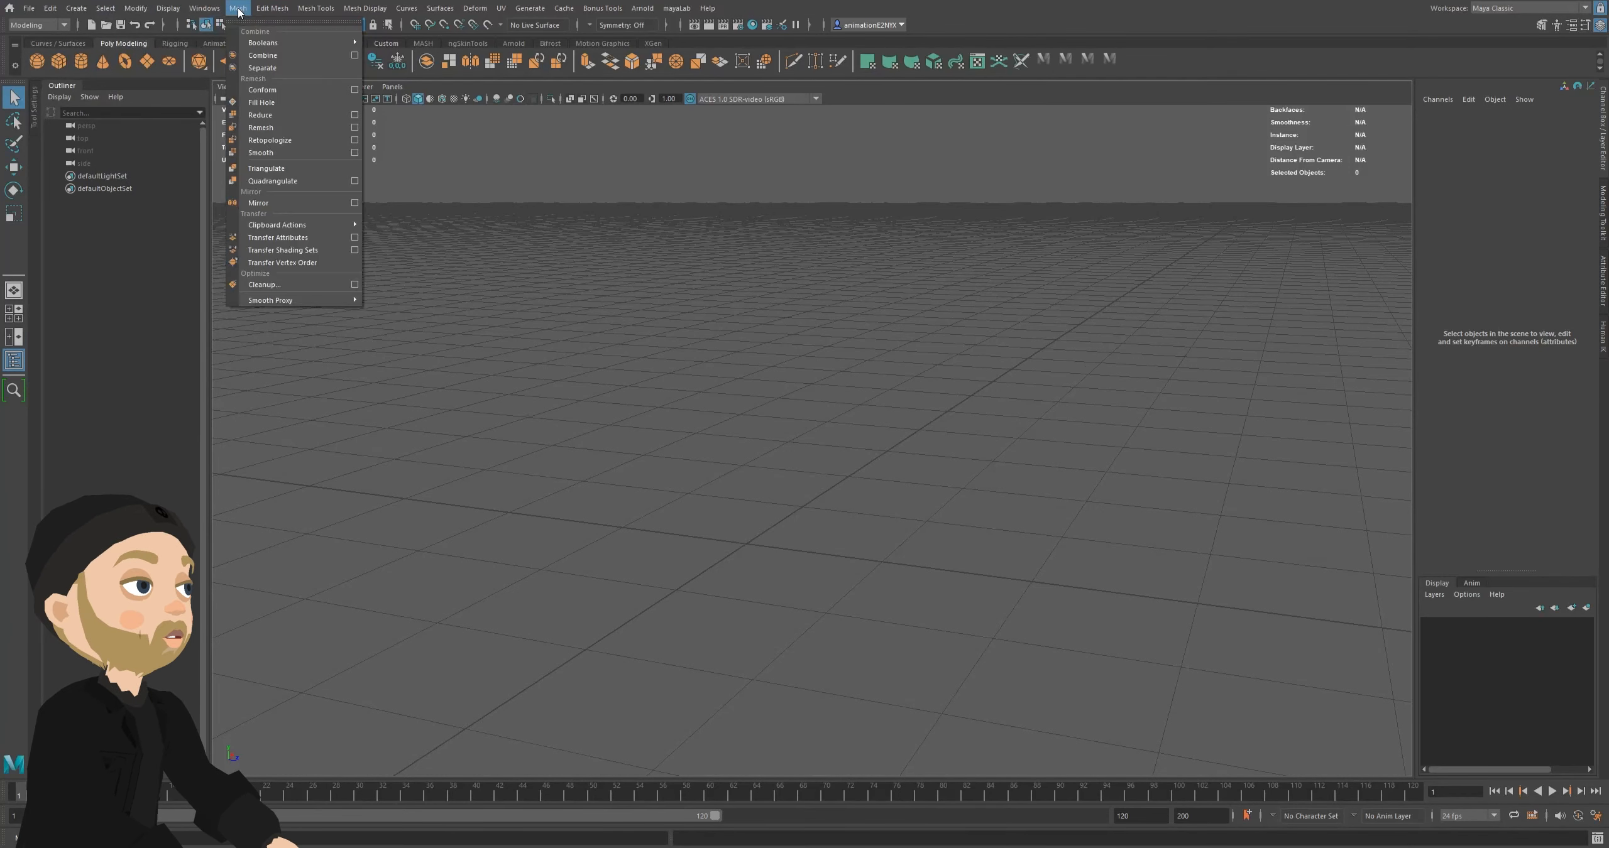
left_click(762, 31)
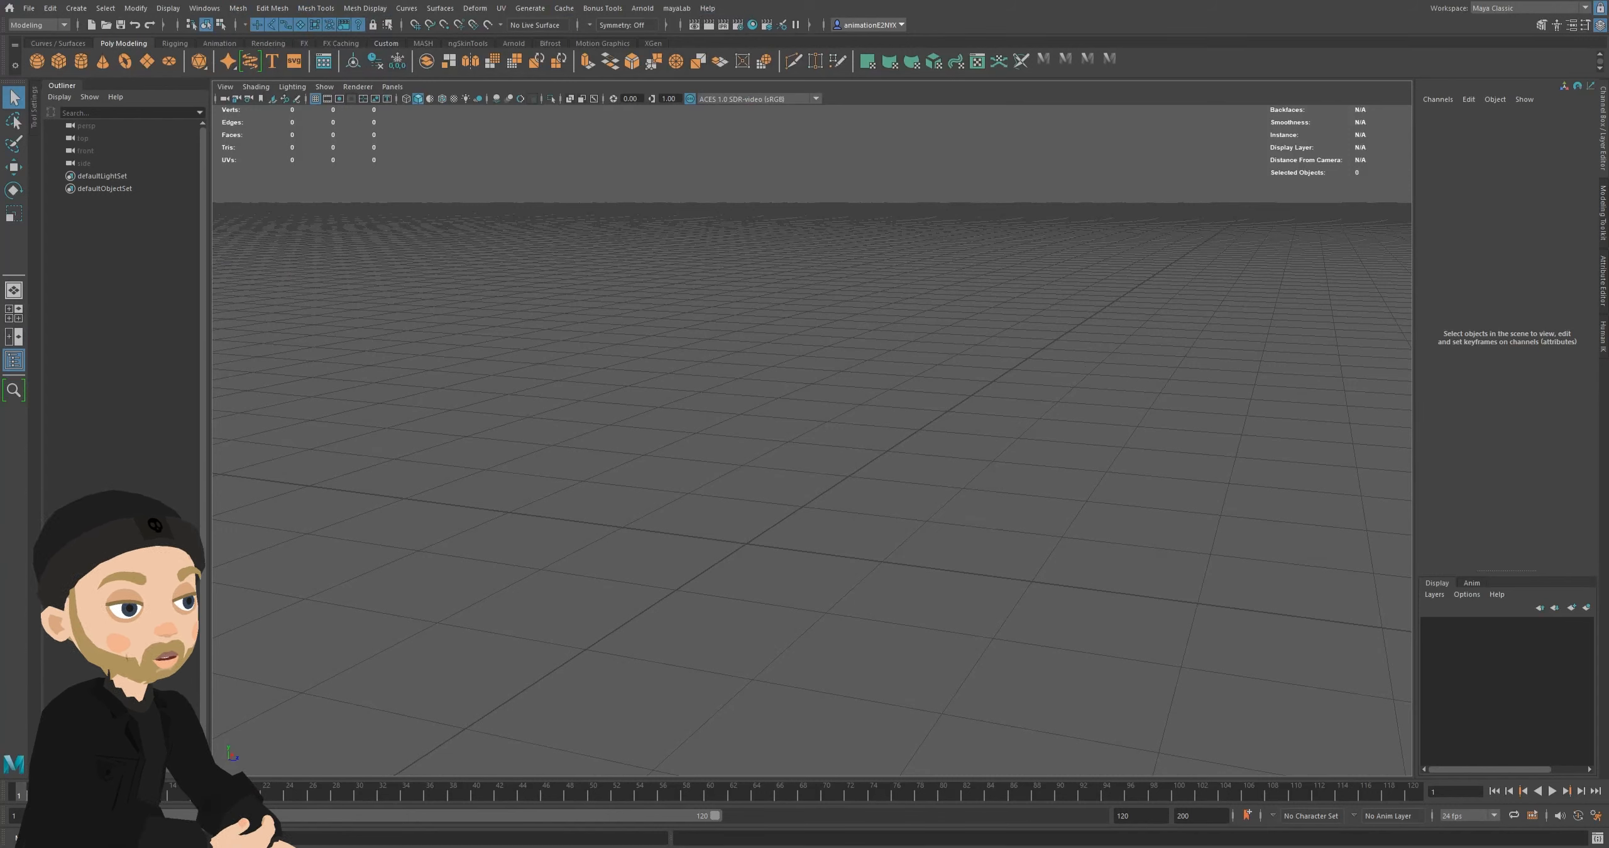
left_click(42, 27)
left_click(39, 25)
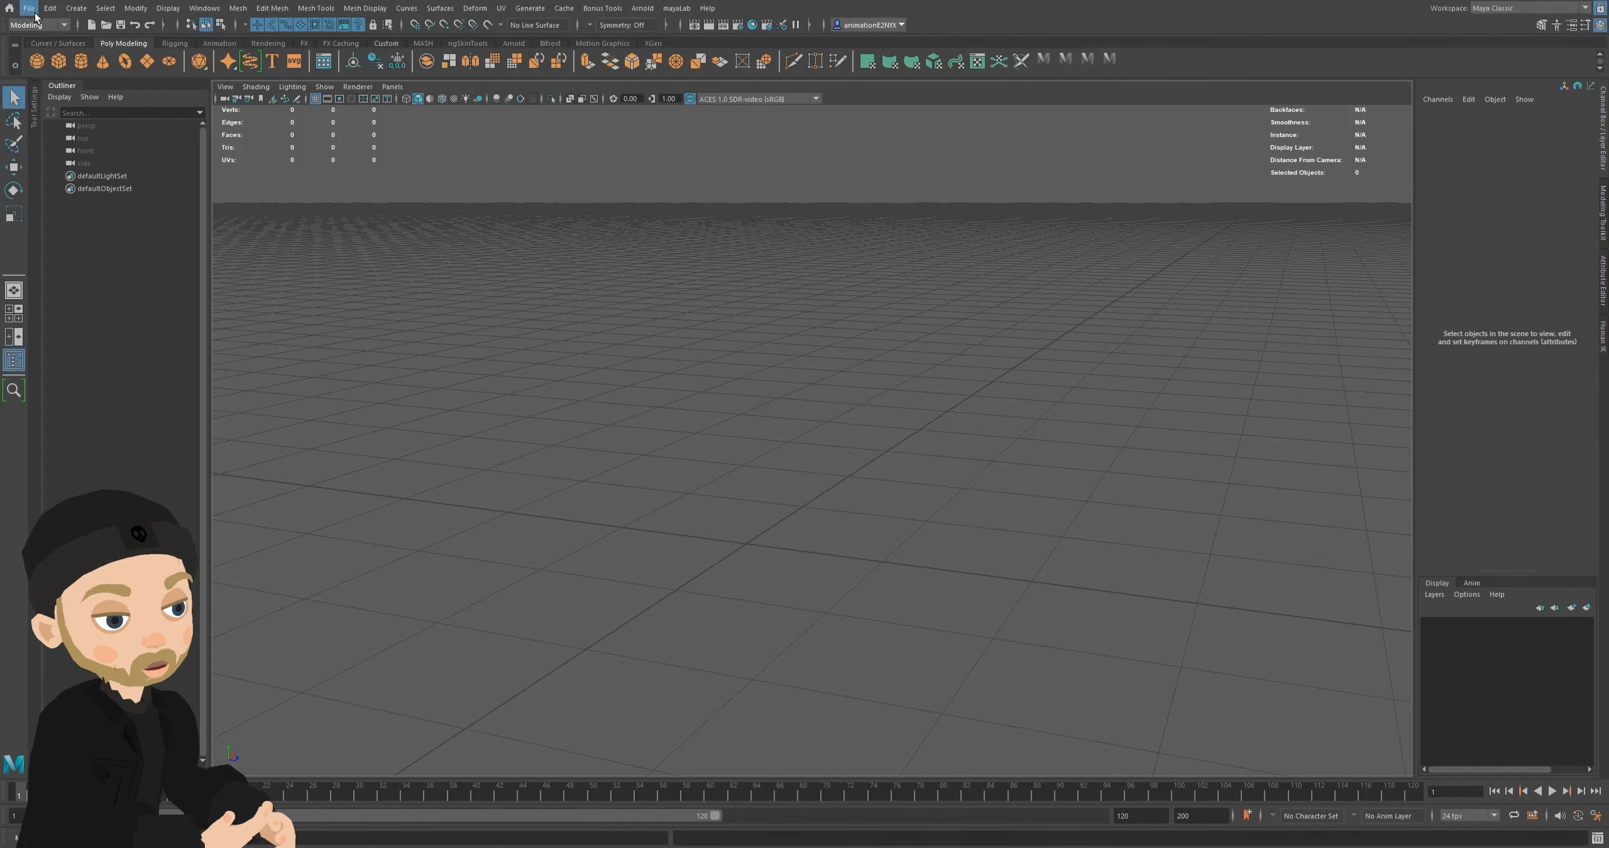
left_click(38, 26)
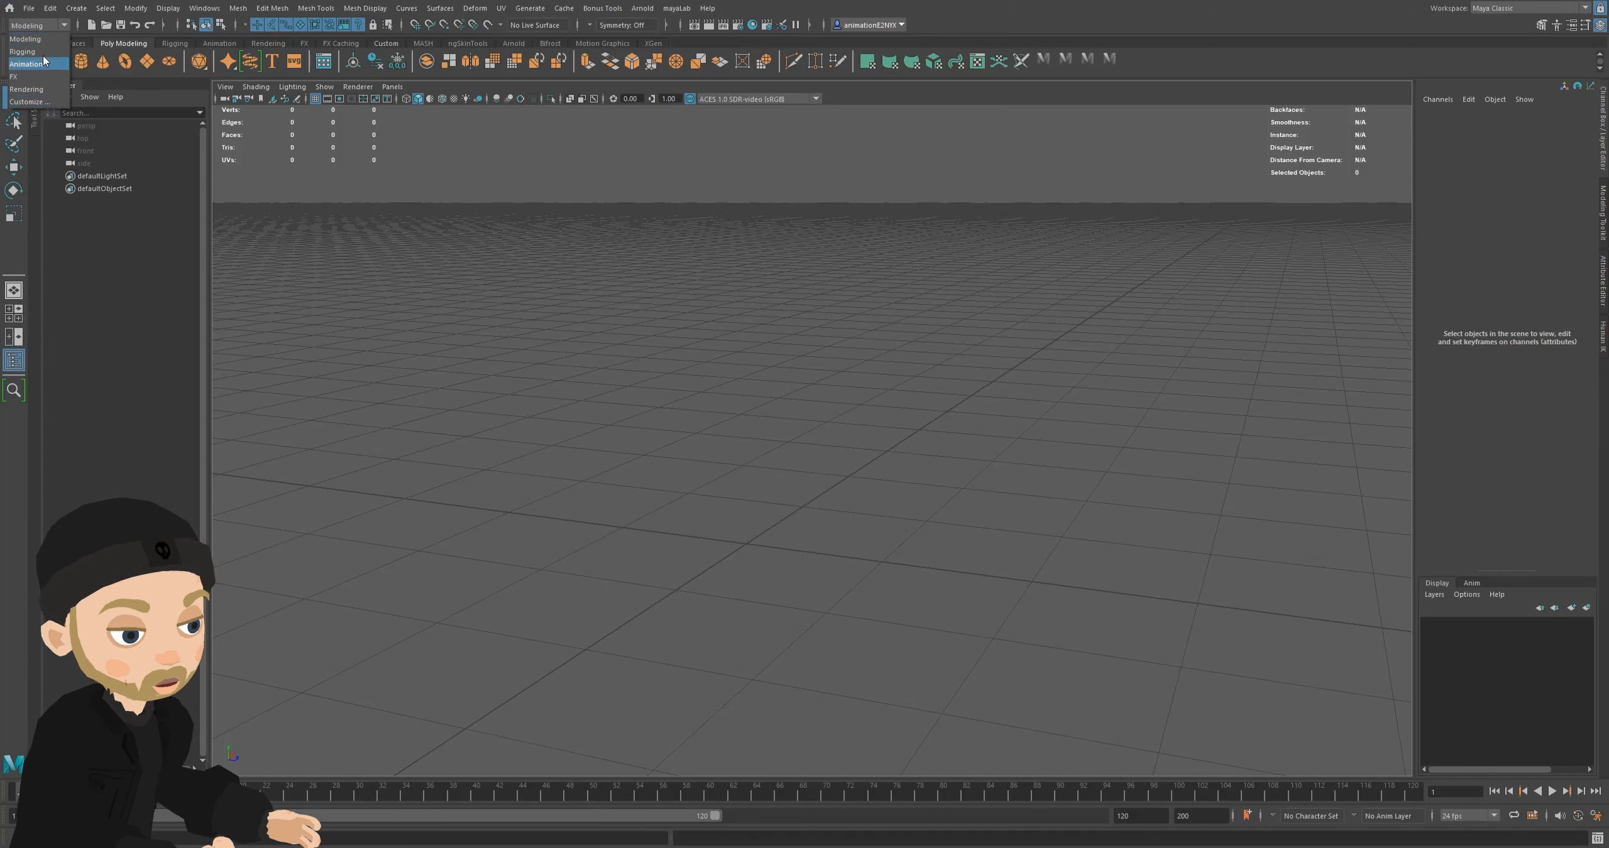
left_click(40, 39)
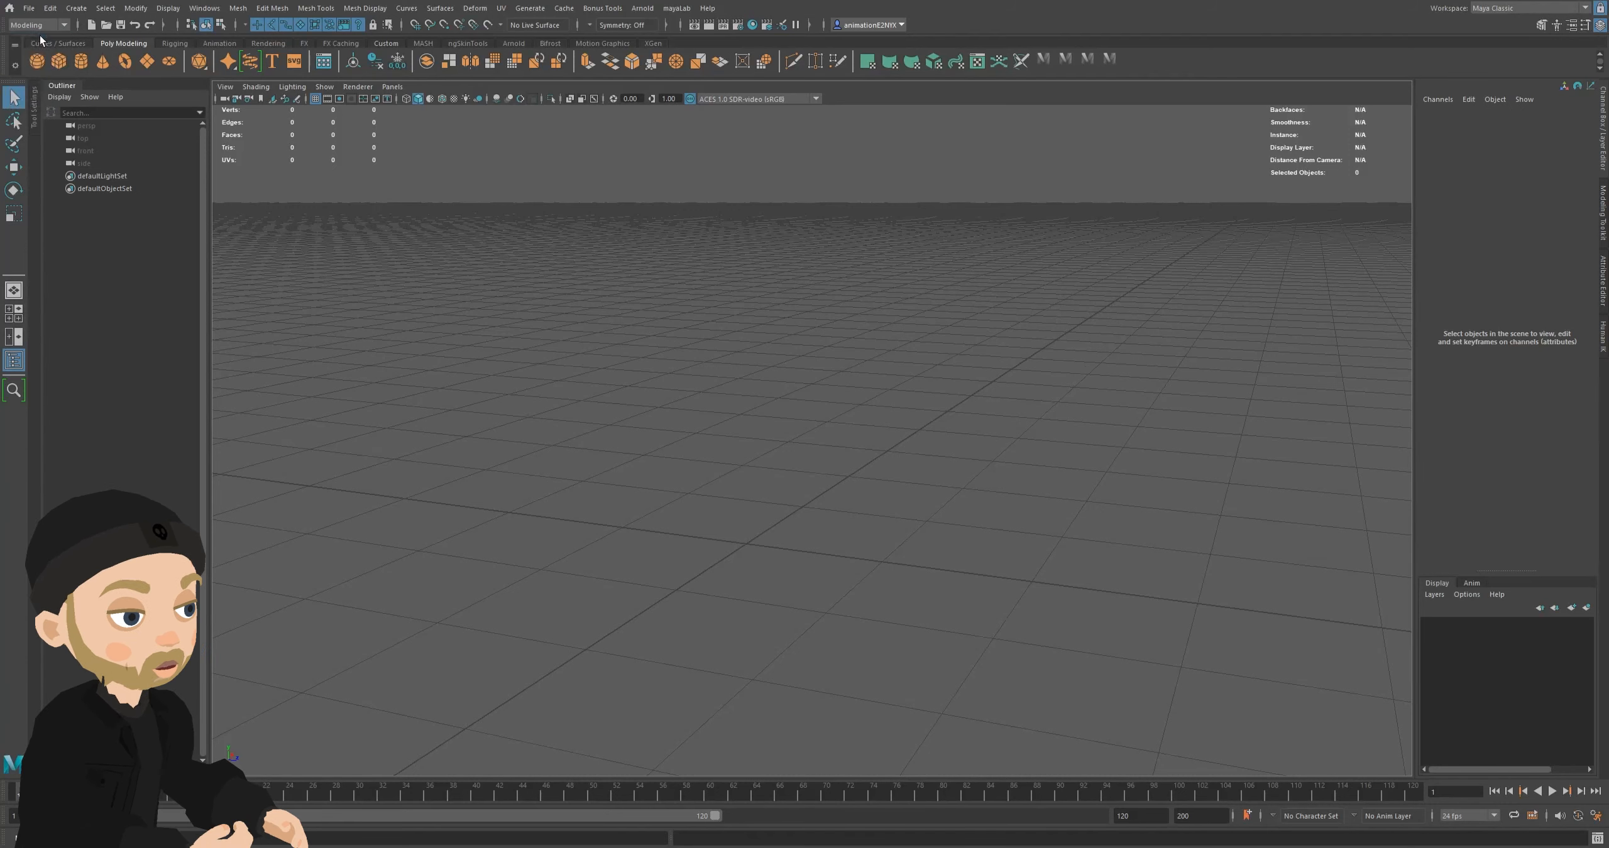
left_click(238, 8)
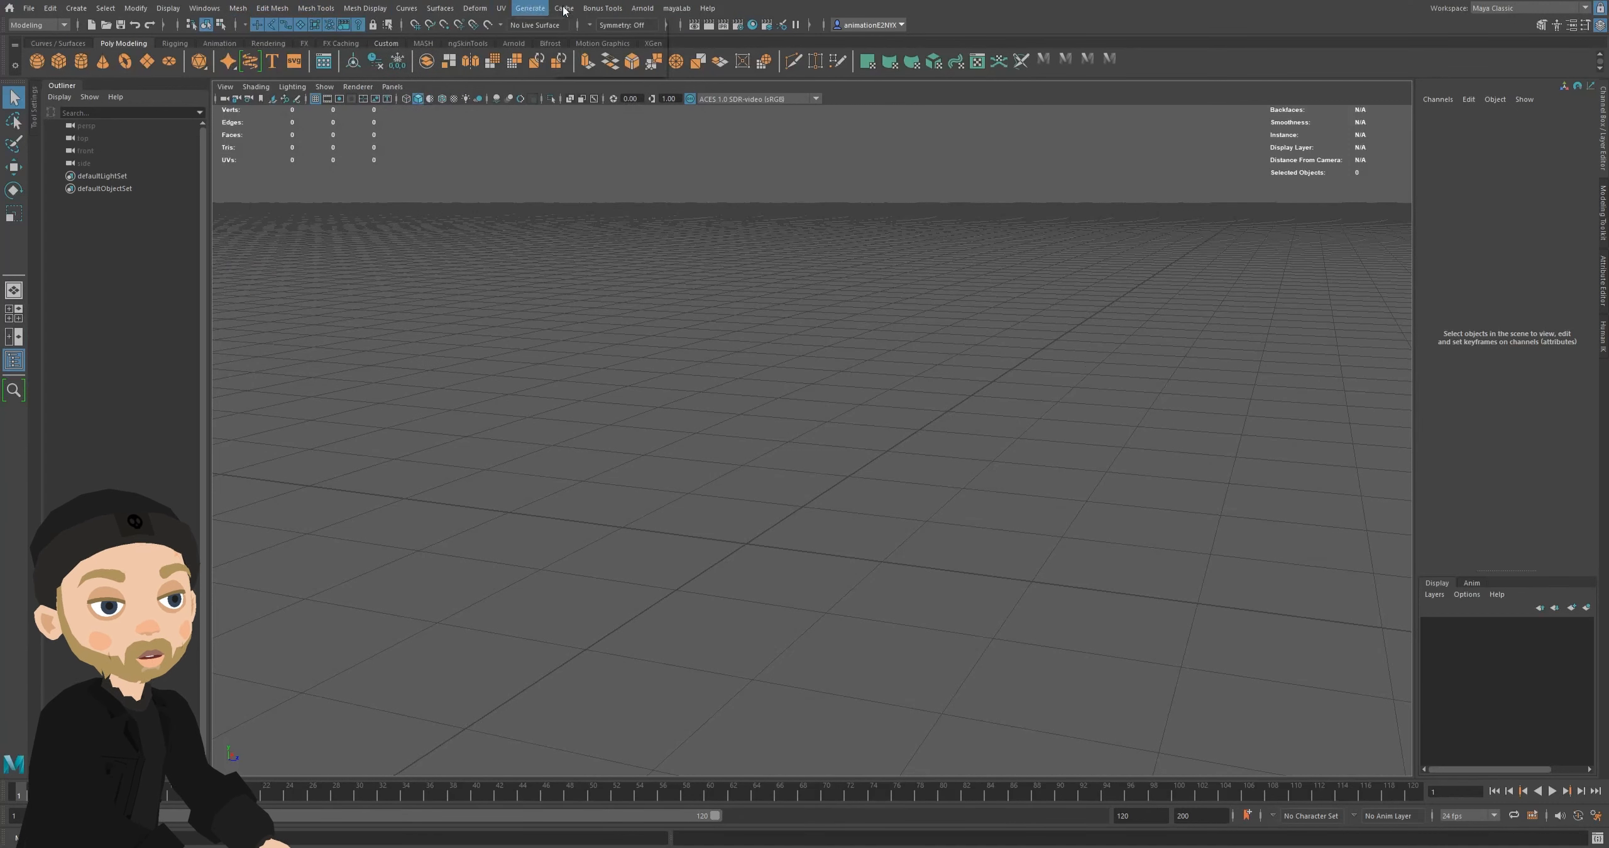
left_click(106, 9)
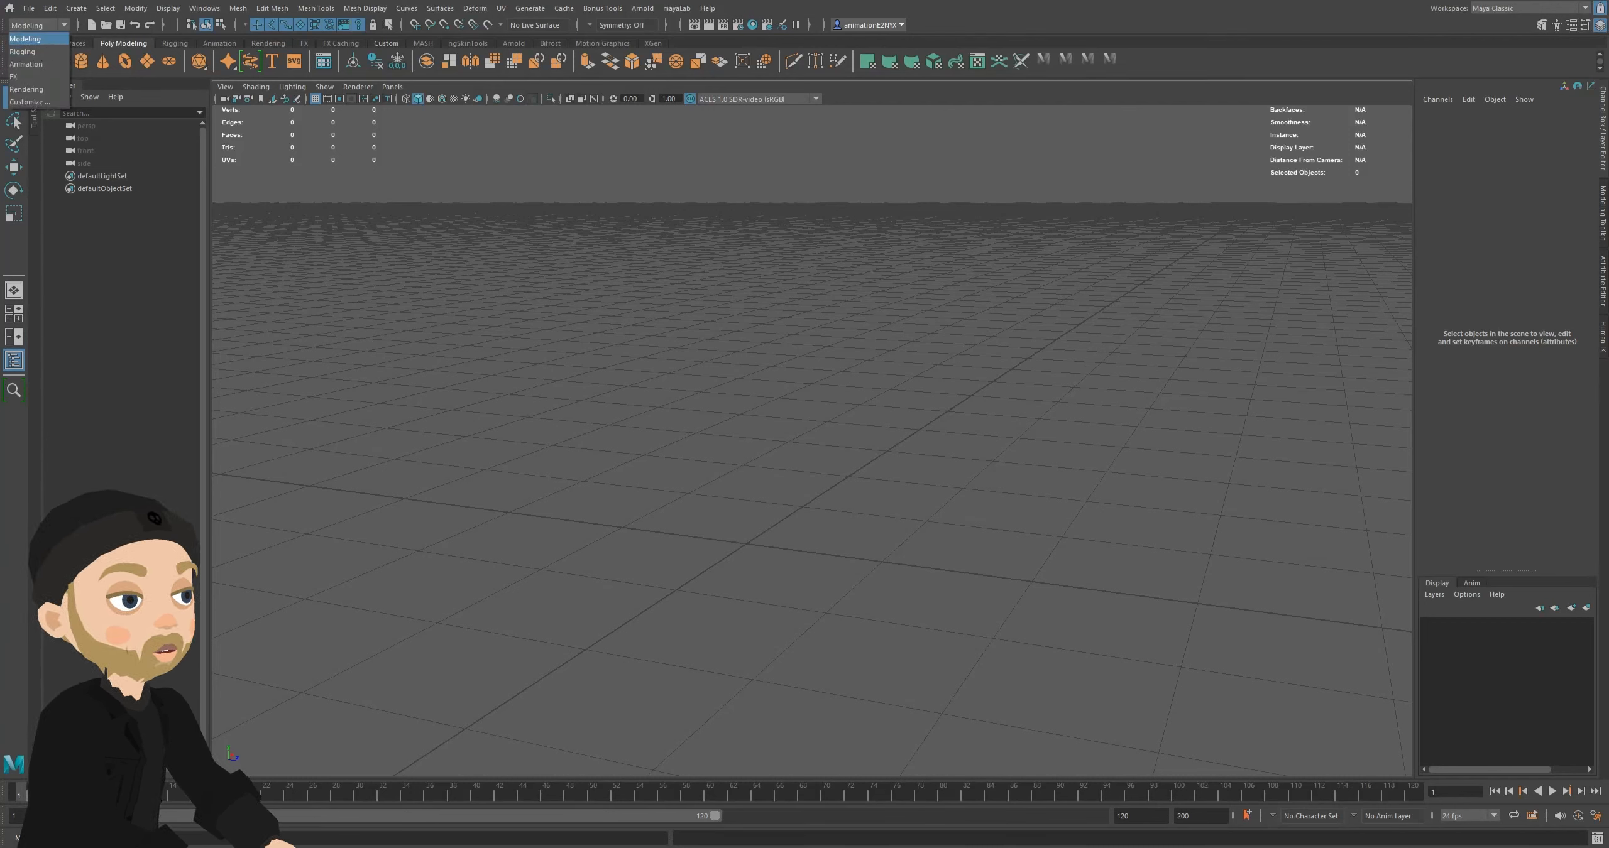
- Switch the menu set to Rigging, Animation and FX in turn, and return it to Modeling
left_click(53, 24)
left_click(28, 45)
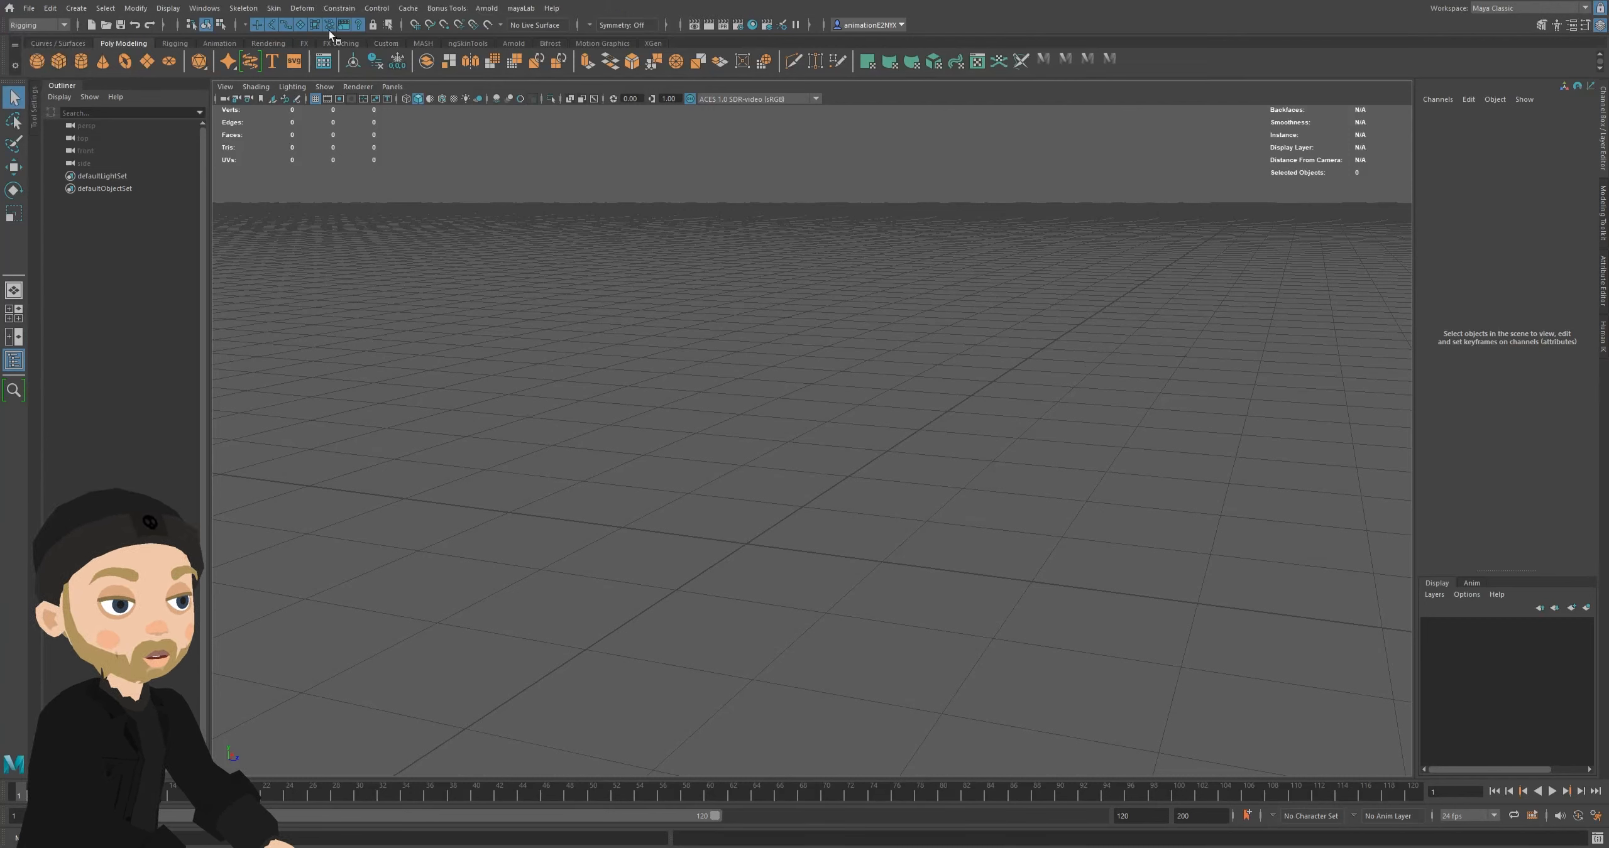
left_click(56, 26)
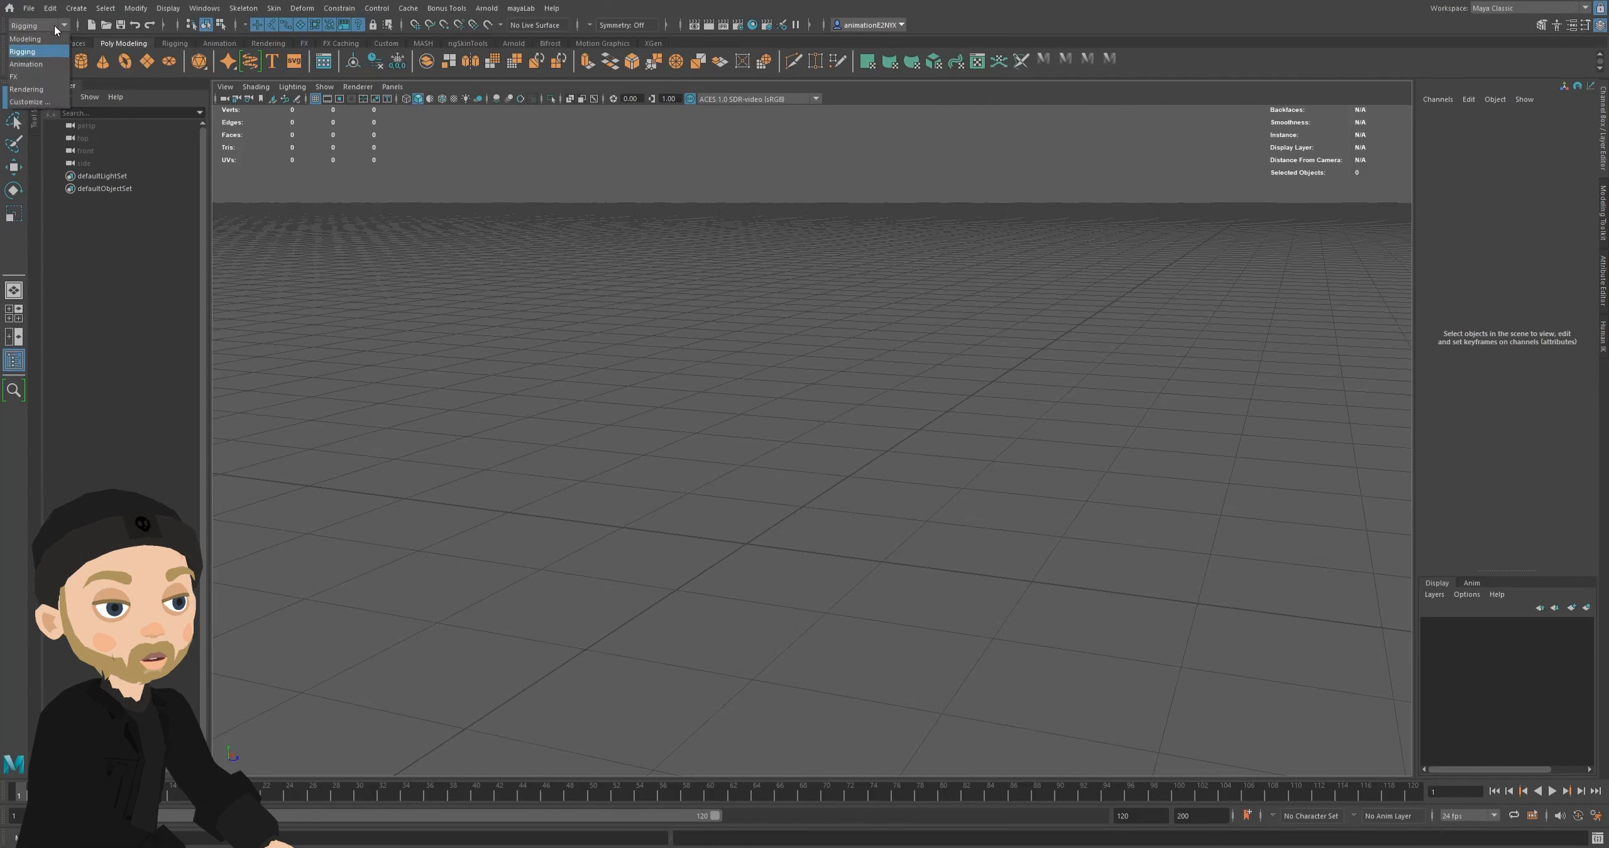
left_click(45, 63)
left_click(38, 25)
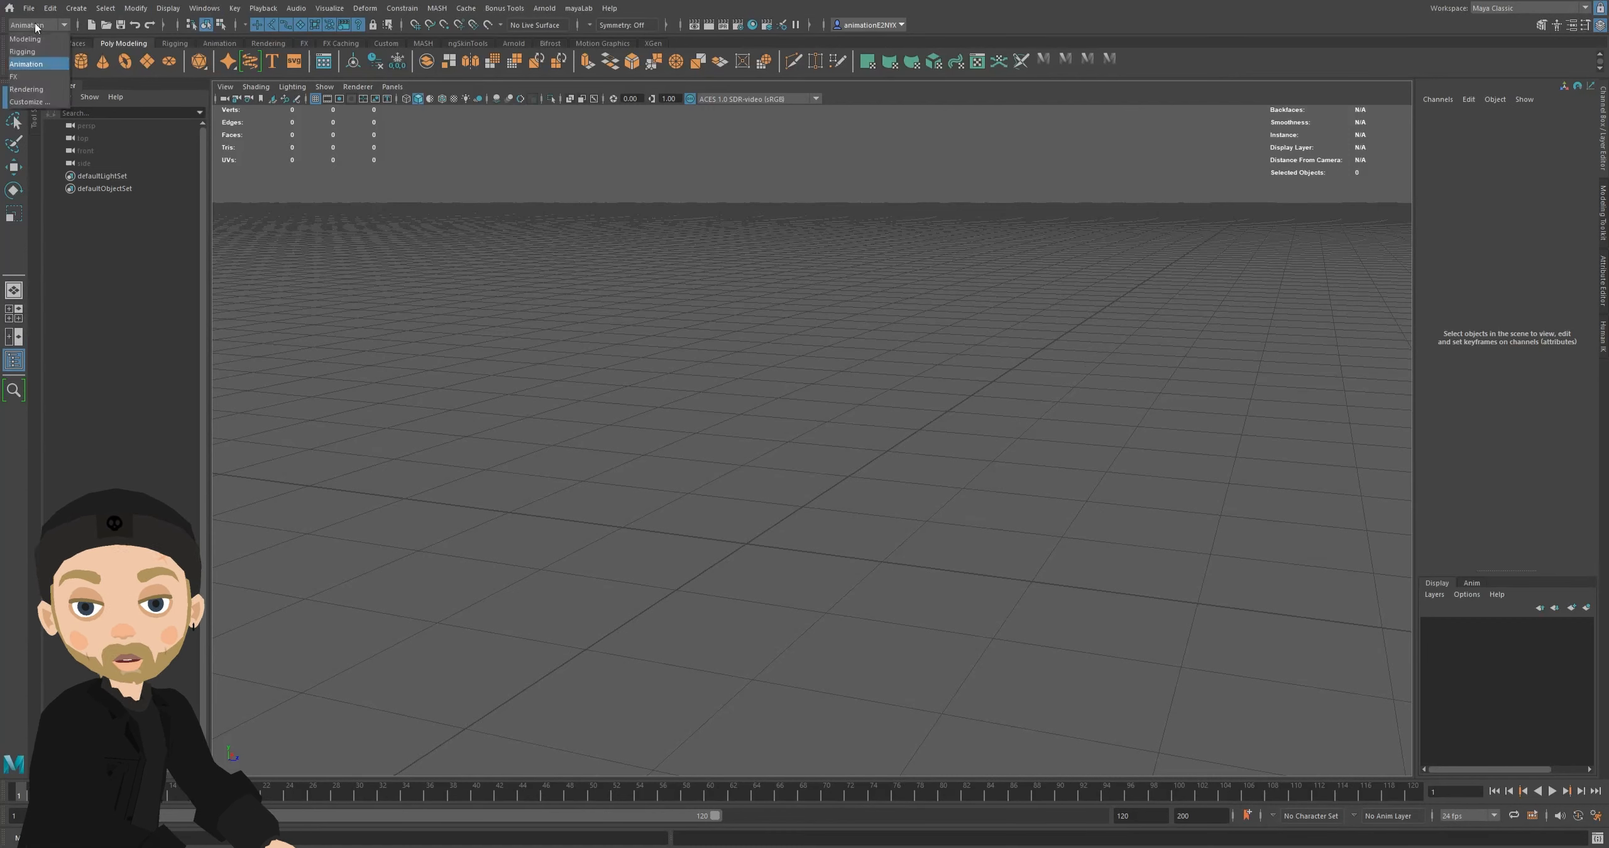
left_click(19, 77)
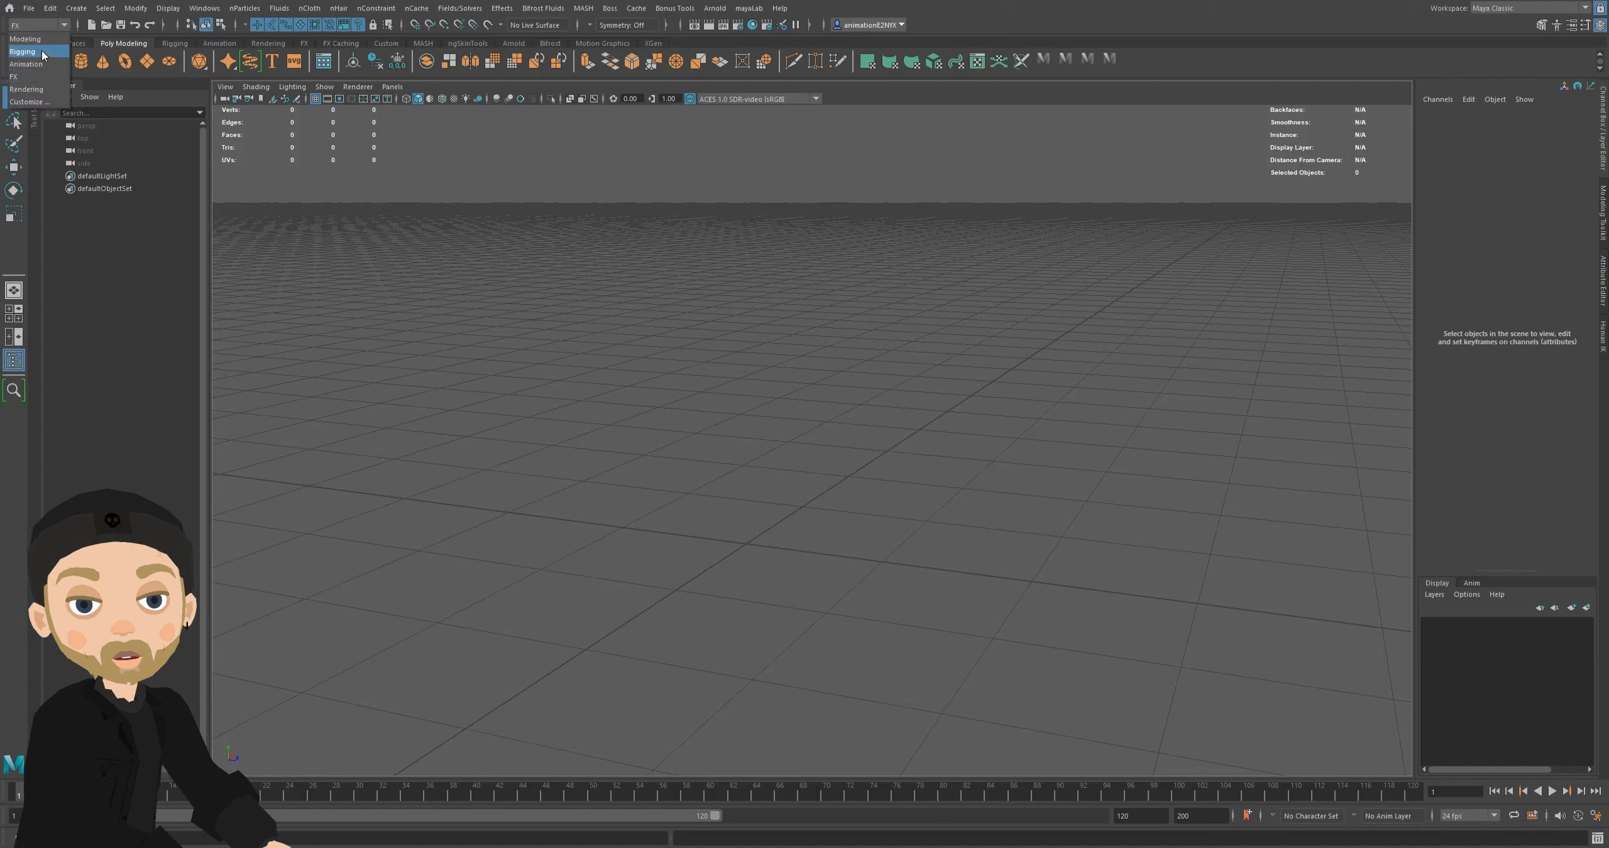
left_click(45, 39)
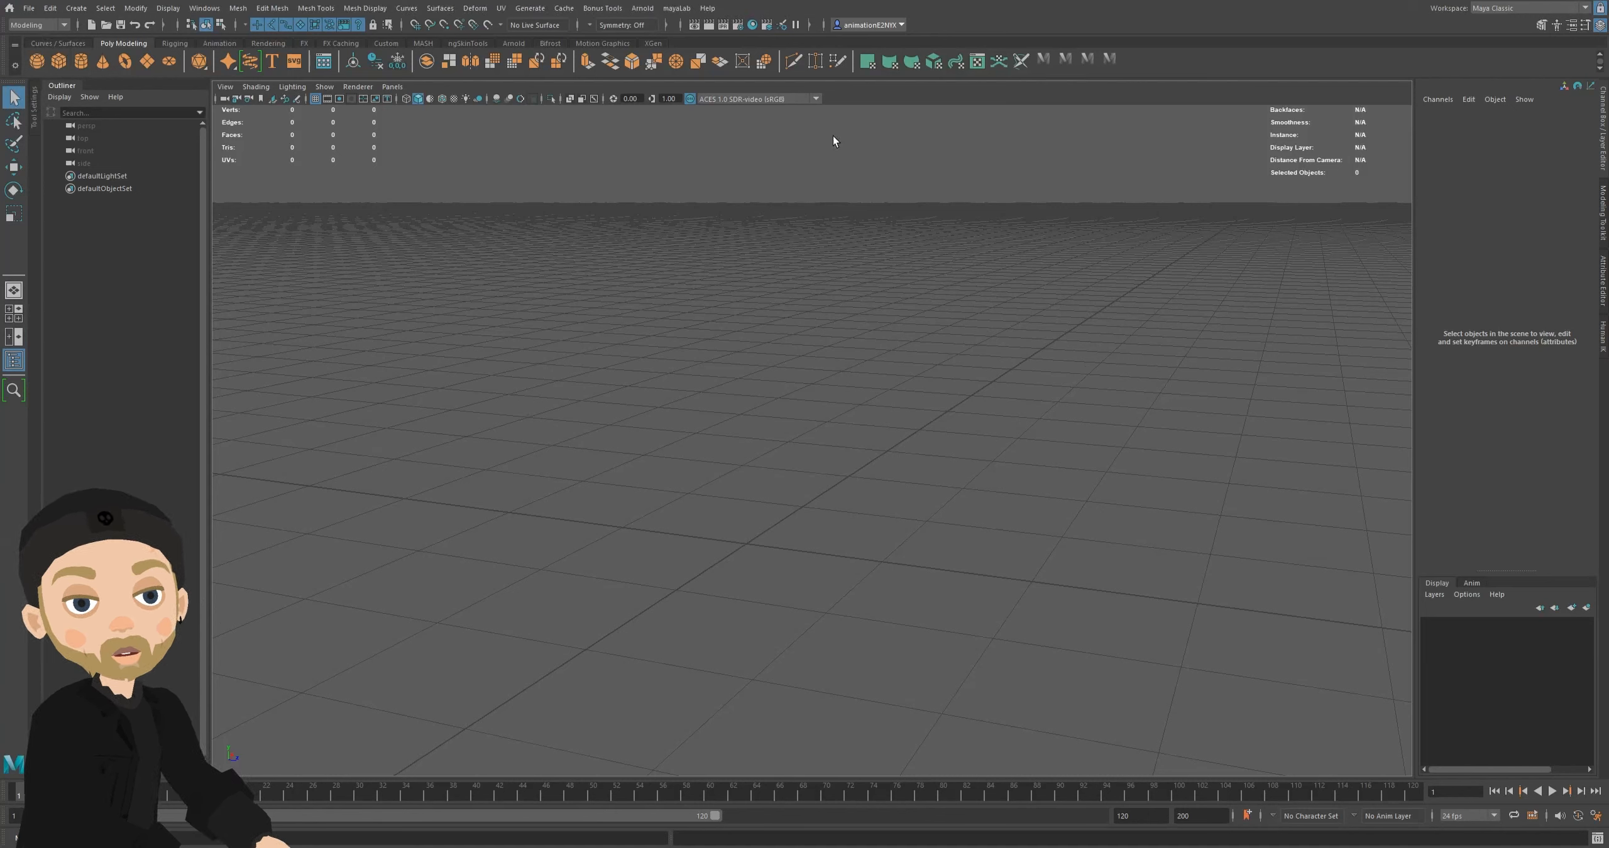
left_click(29, 9)
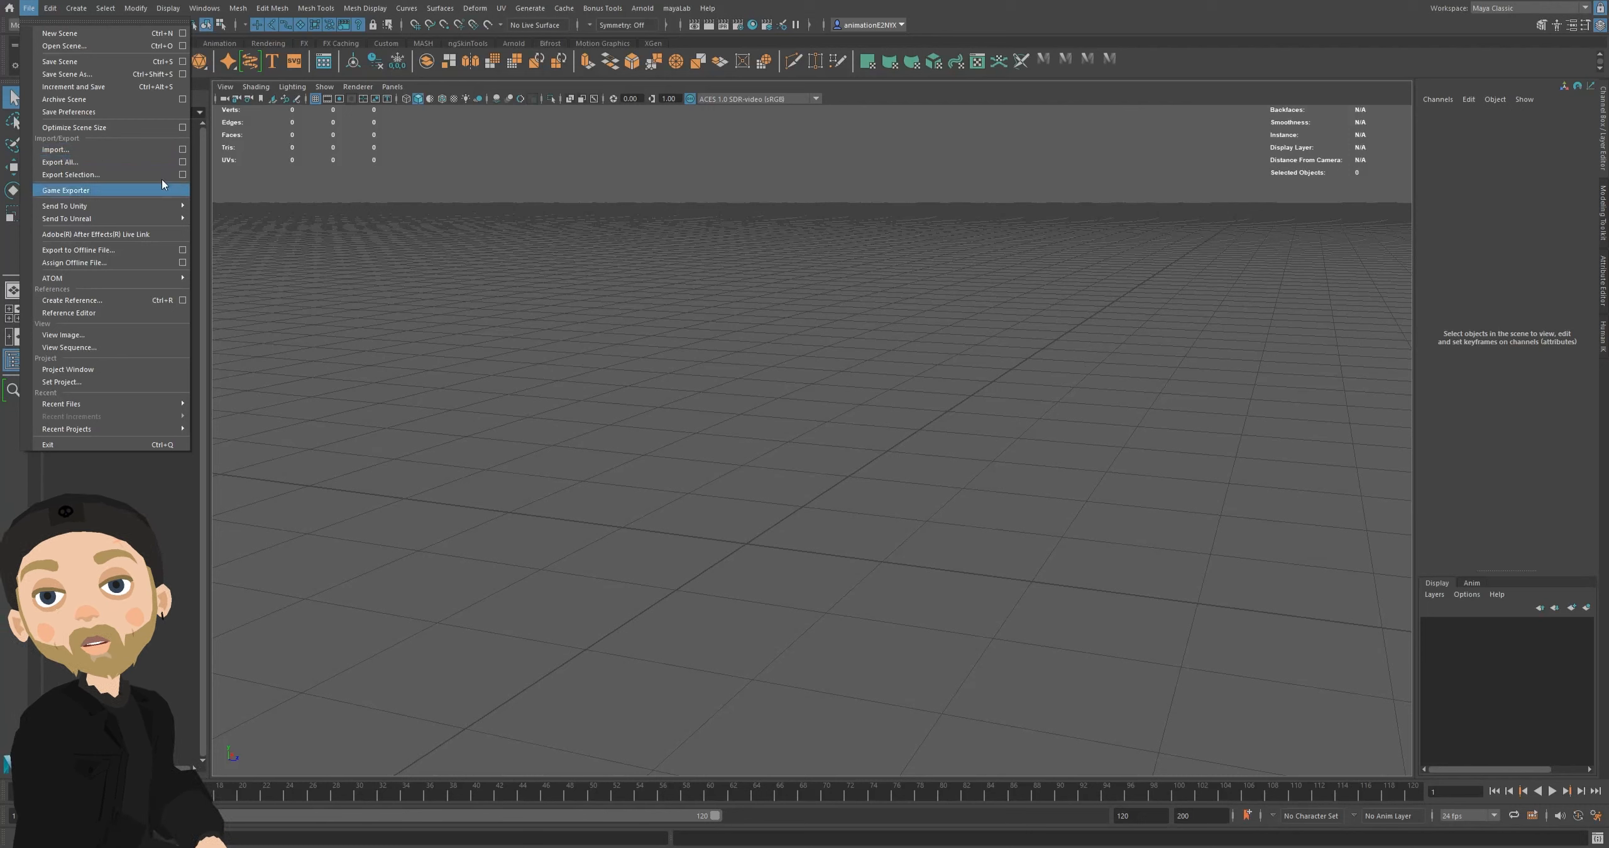
mouse_move(110, 405)
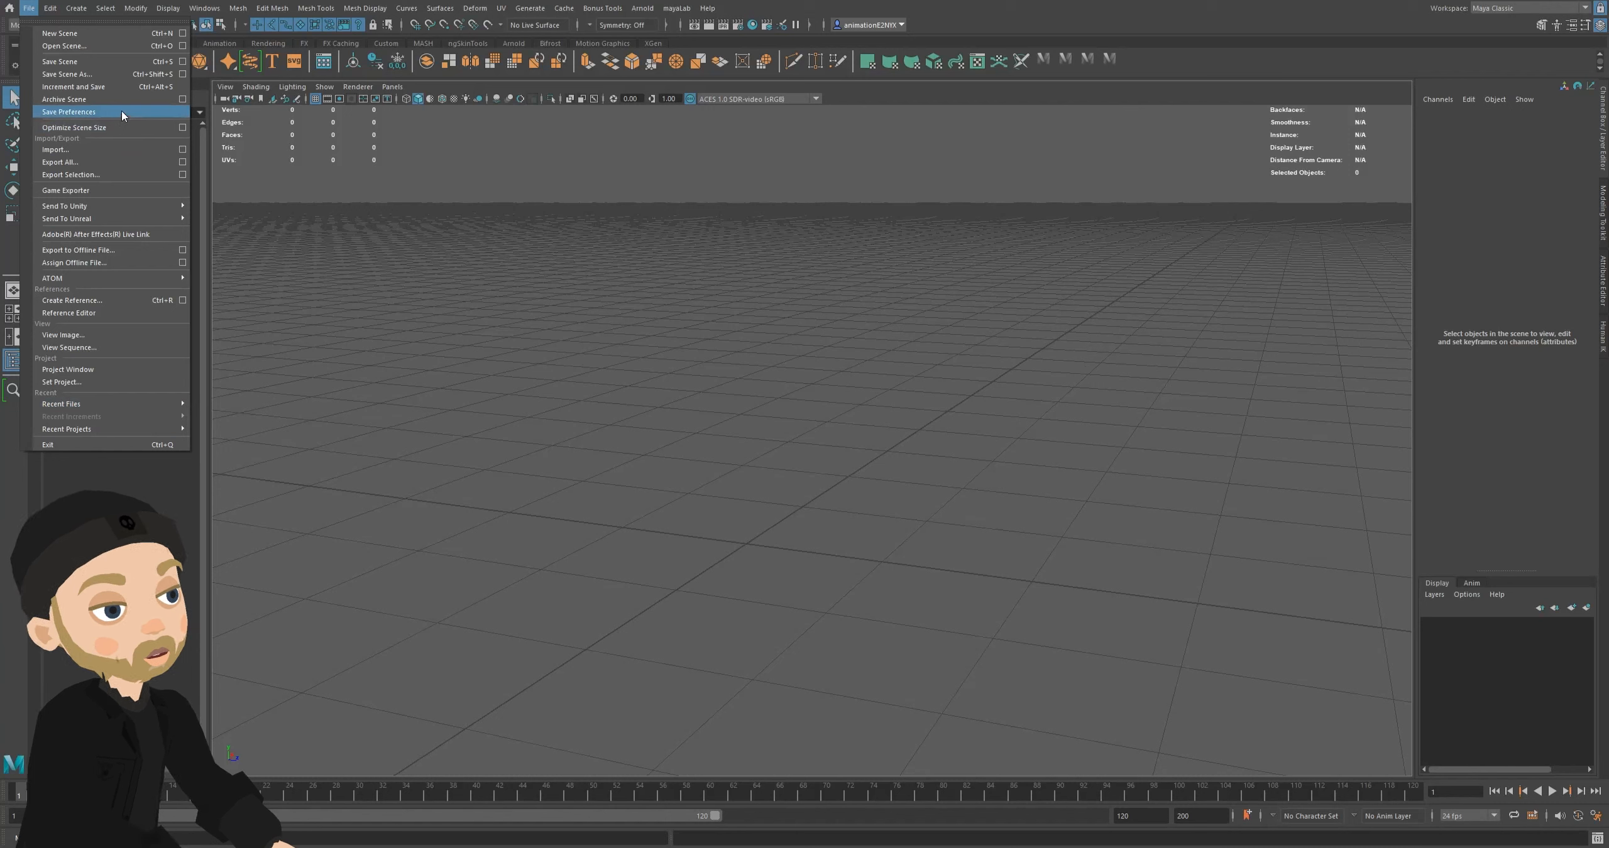
mouse_move(56, 13)
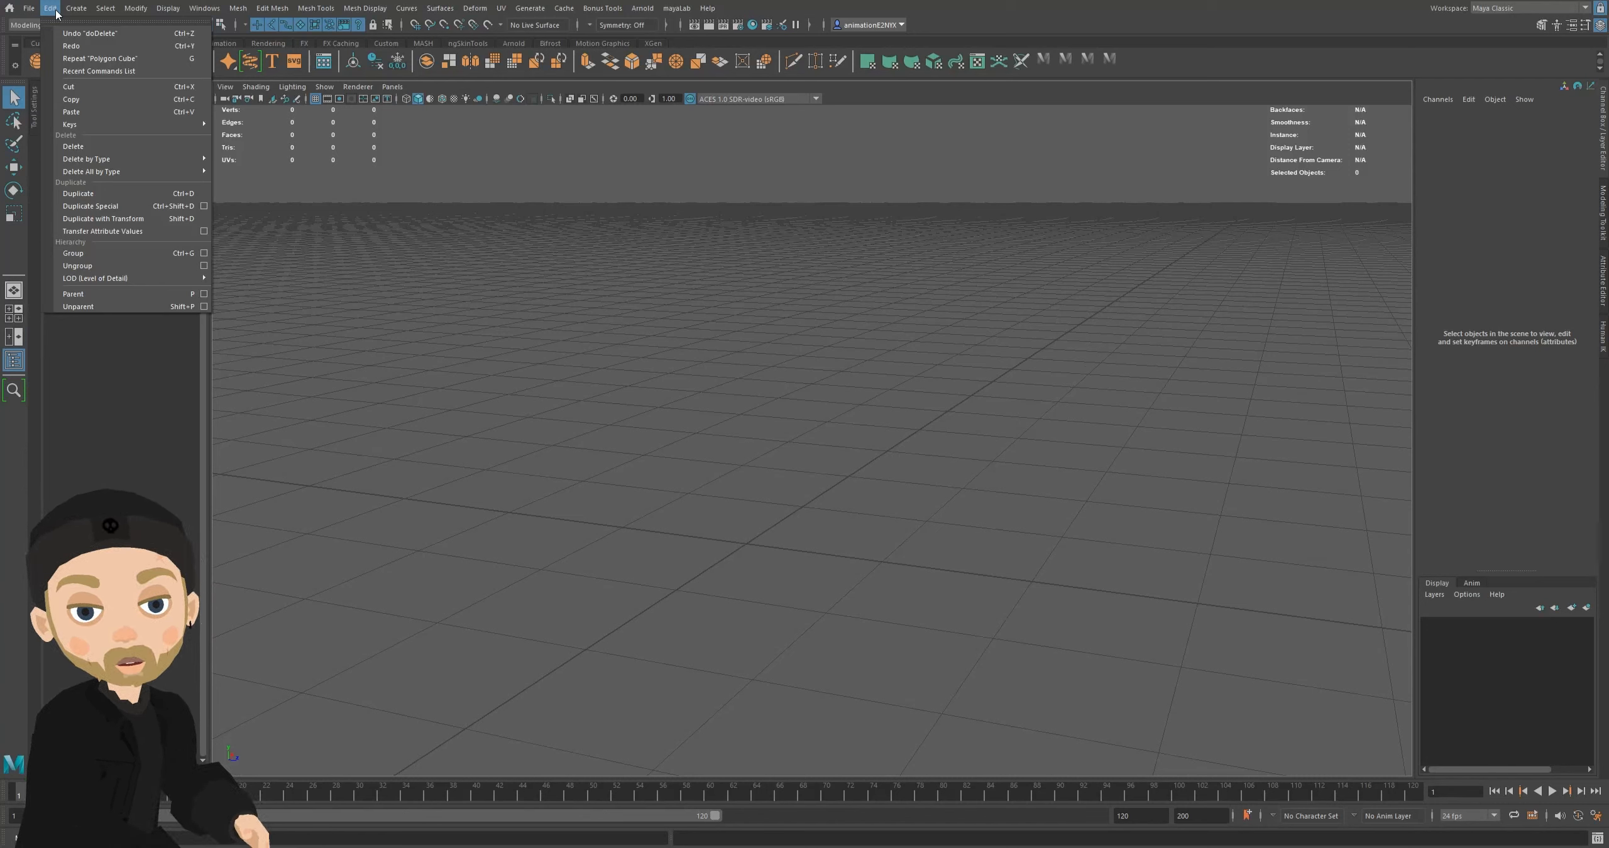
mouse_move(98, 165)
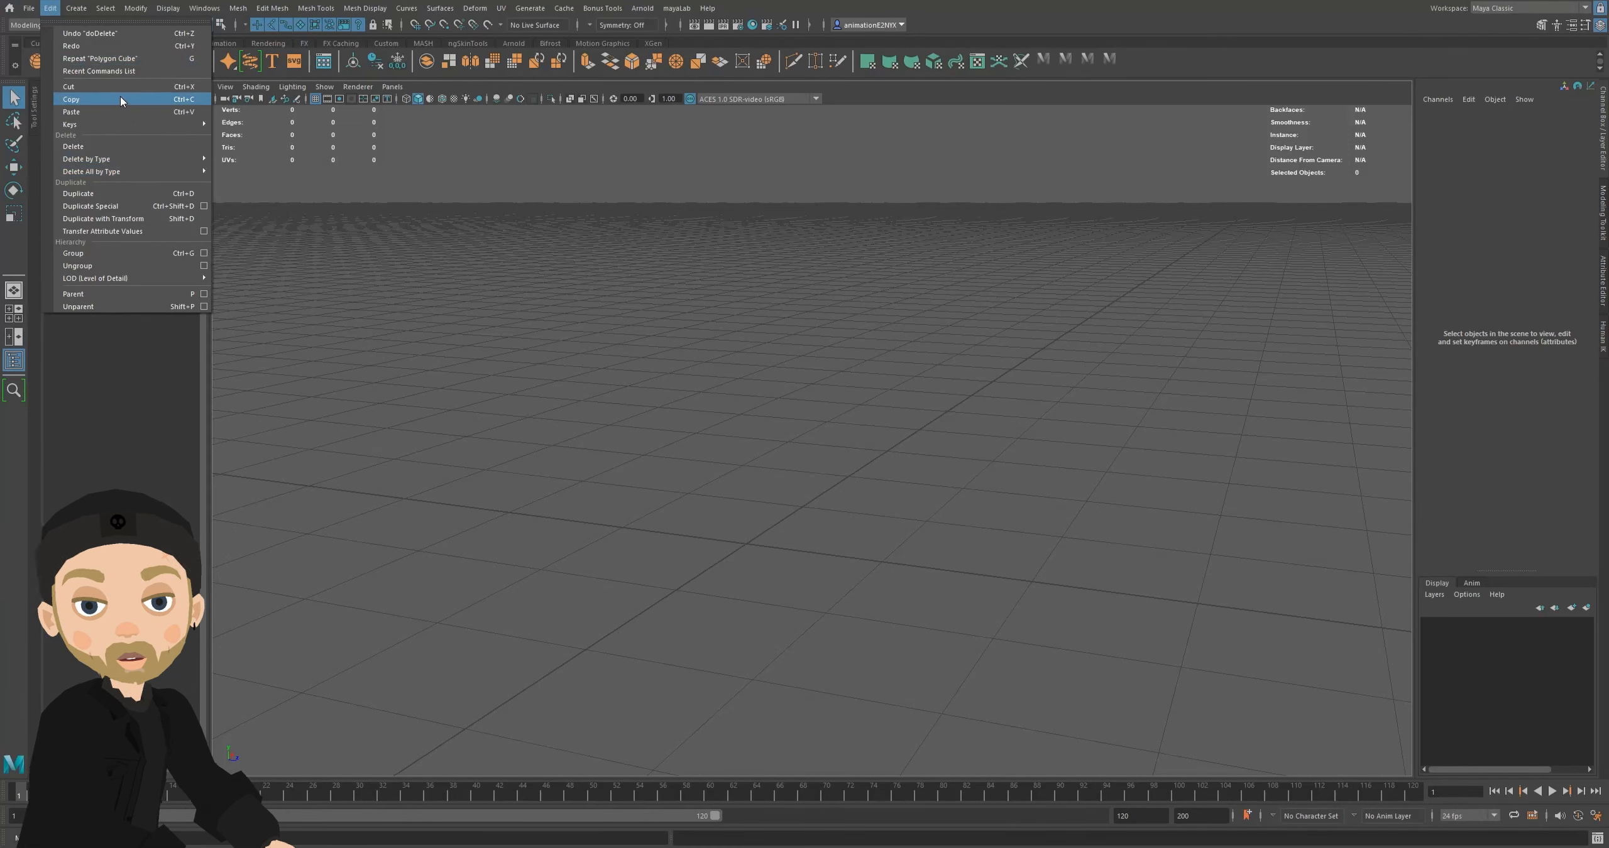
- Create a polygon sphere primitive at the centre of the grid
left_click(76, 9)
left_click(77, 7)
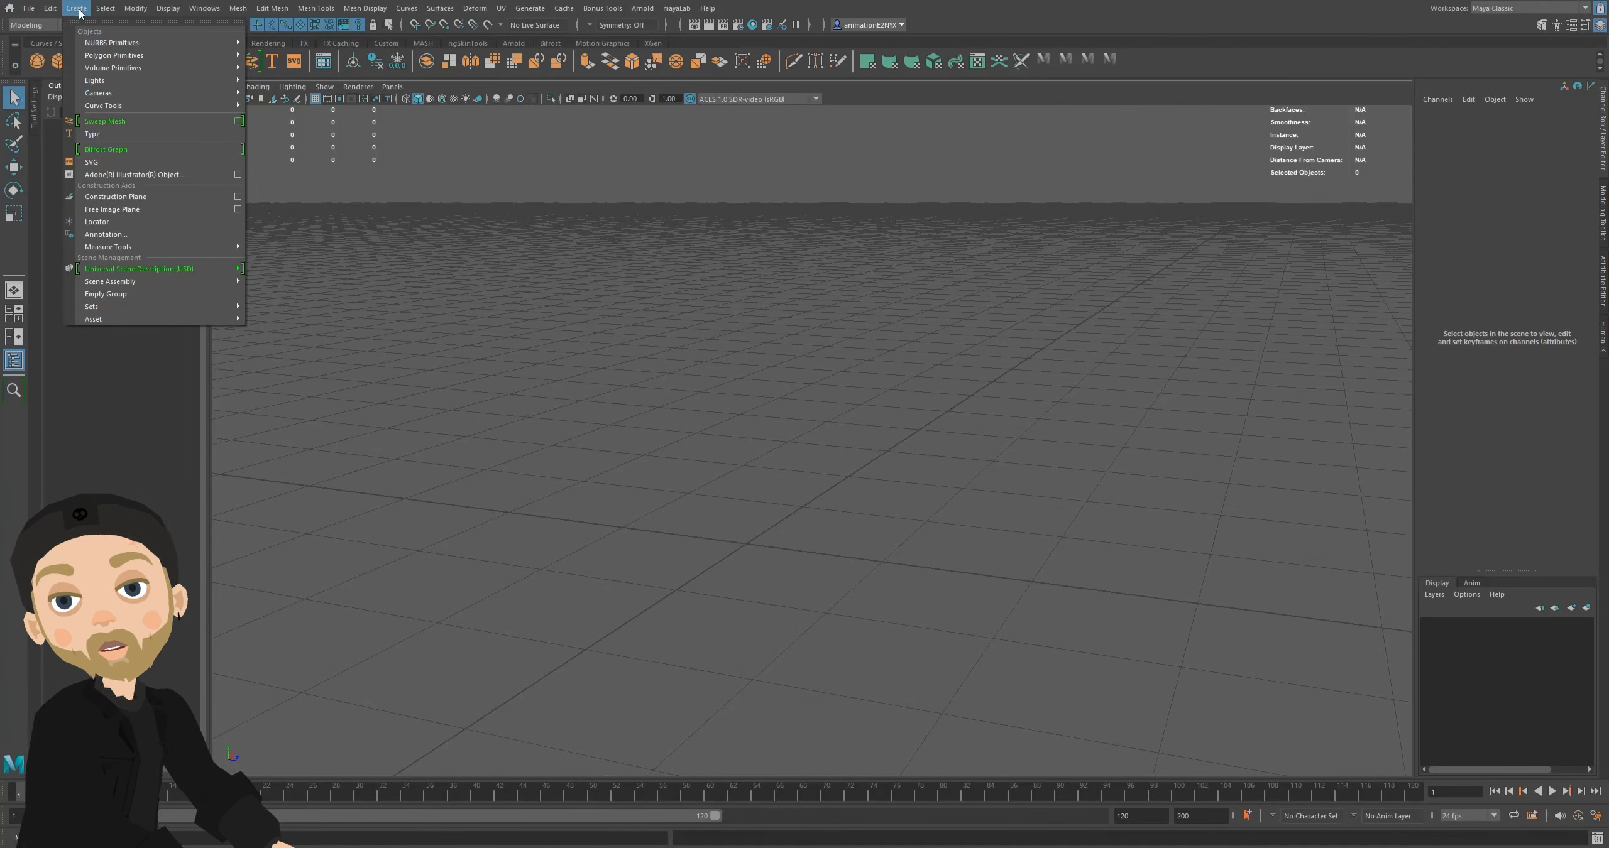
mouse_move(110, 58)
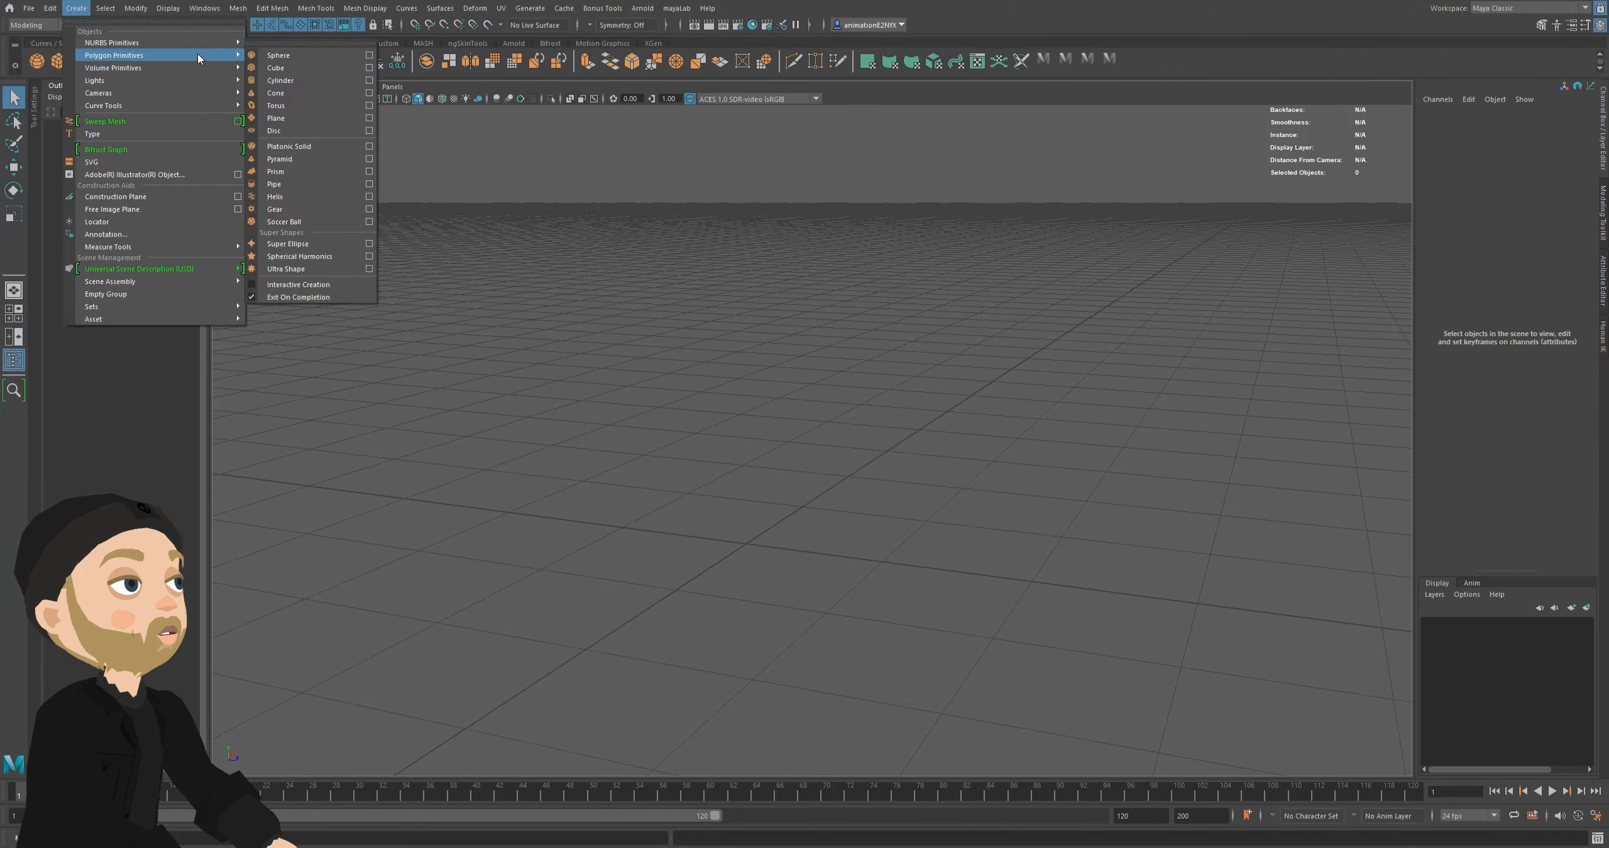
mouse_move(206, 45)
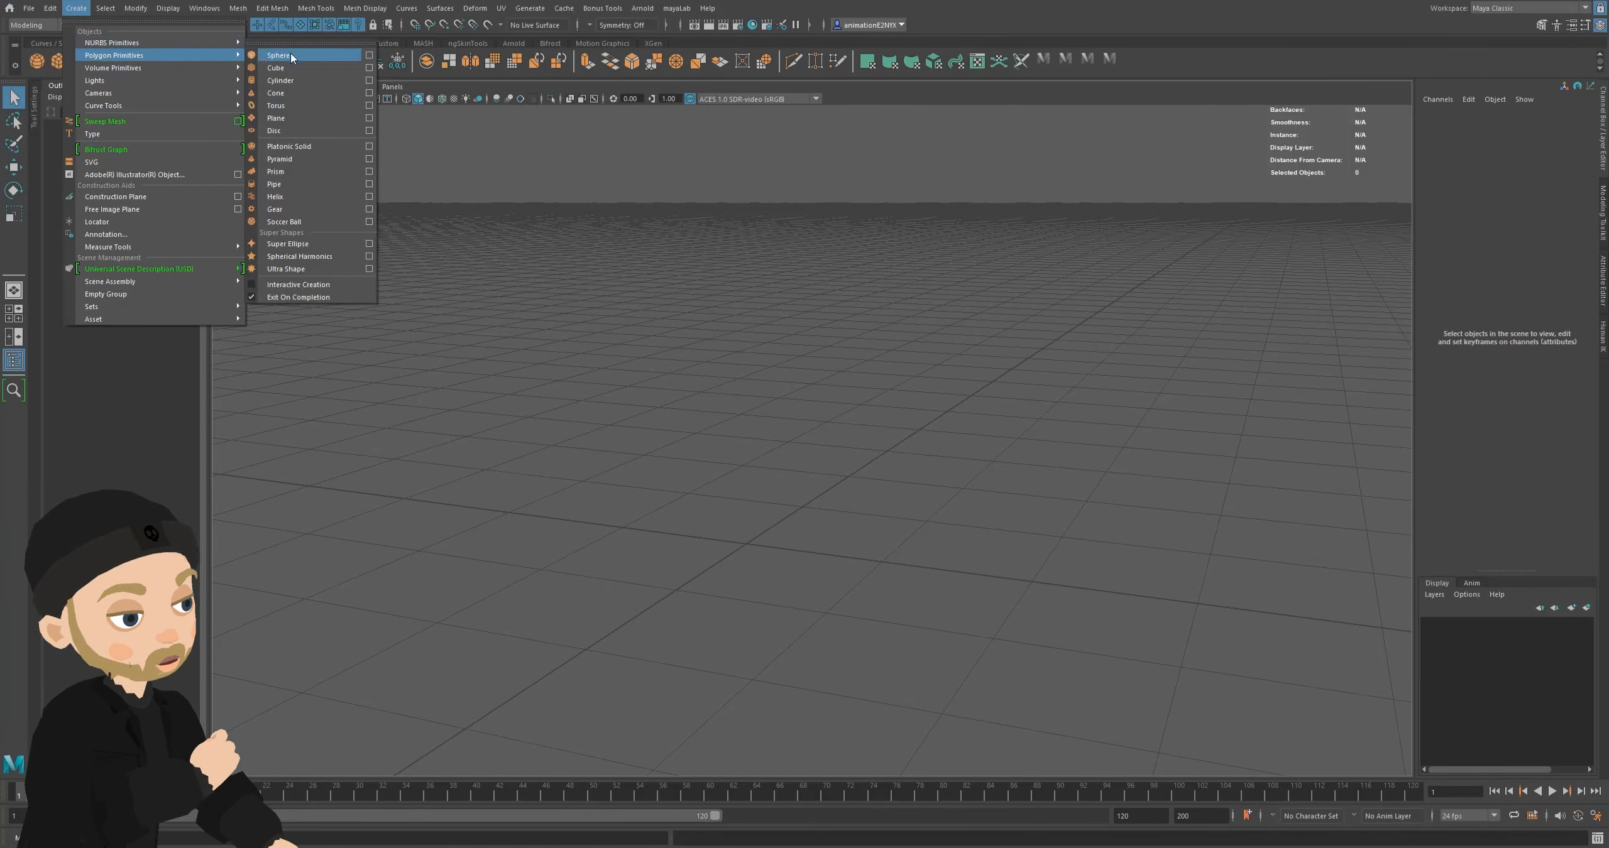
mouse_move(105, 7)
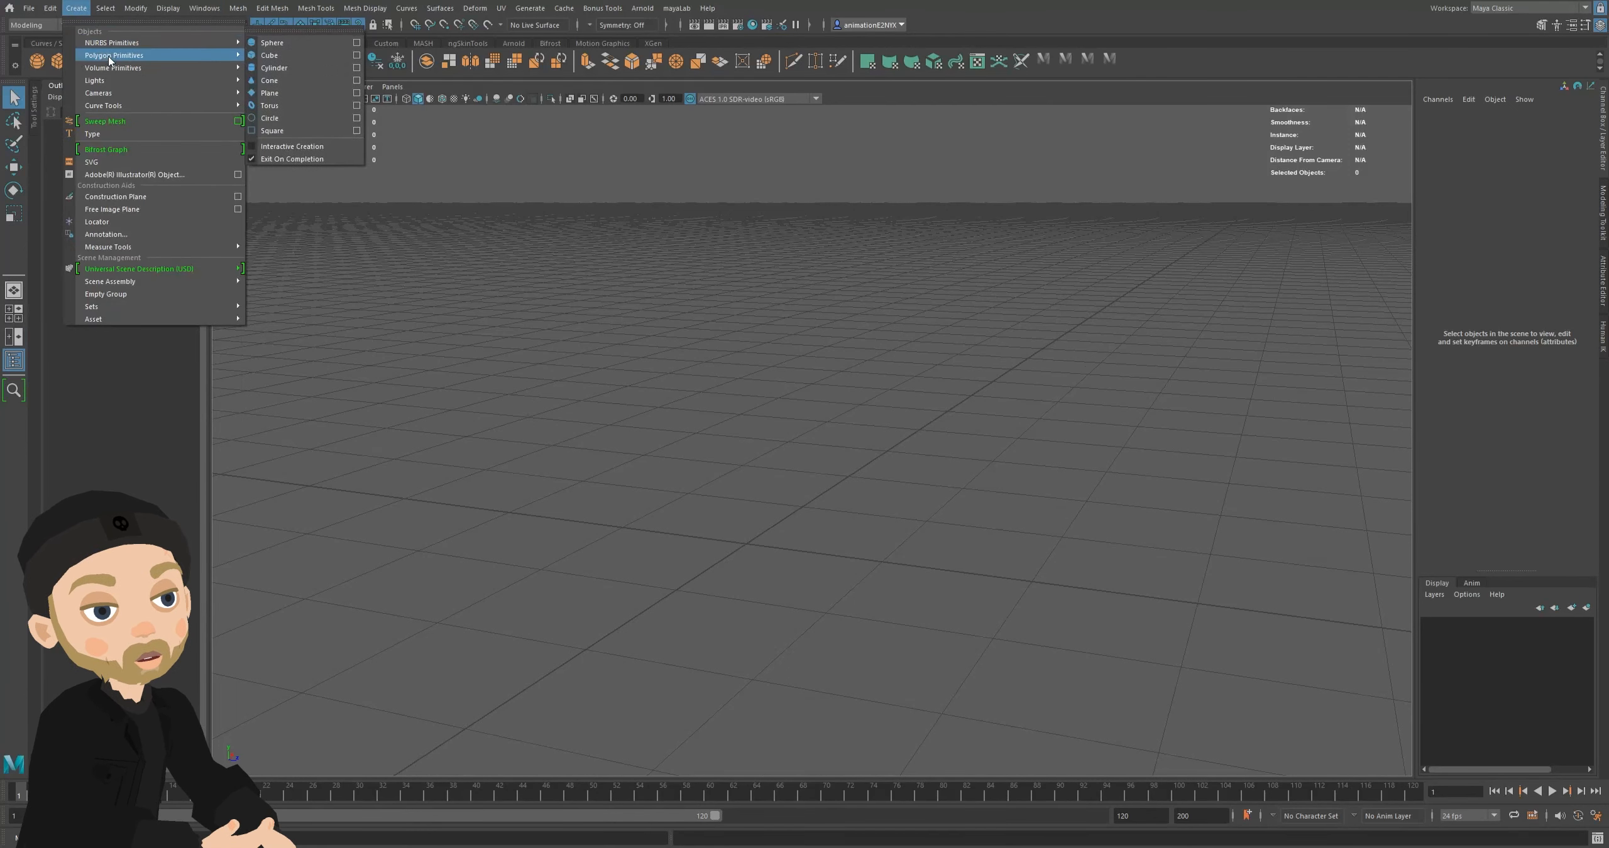
left_click(294, 54)
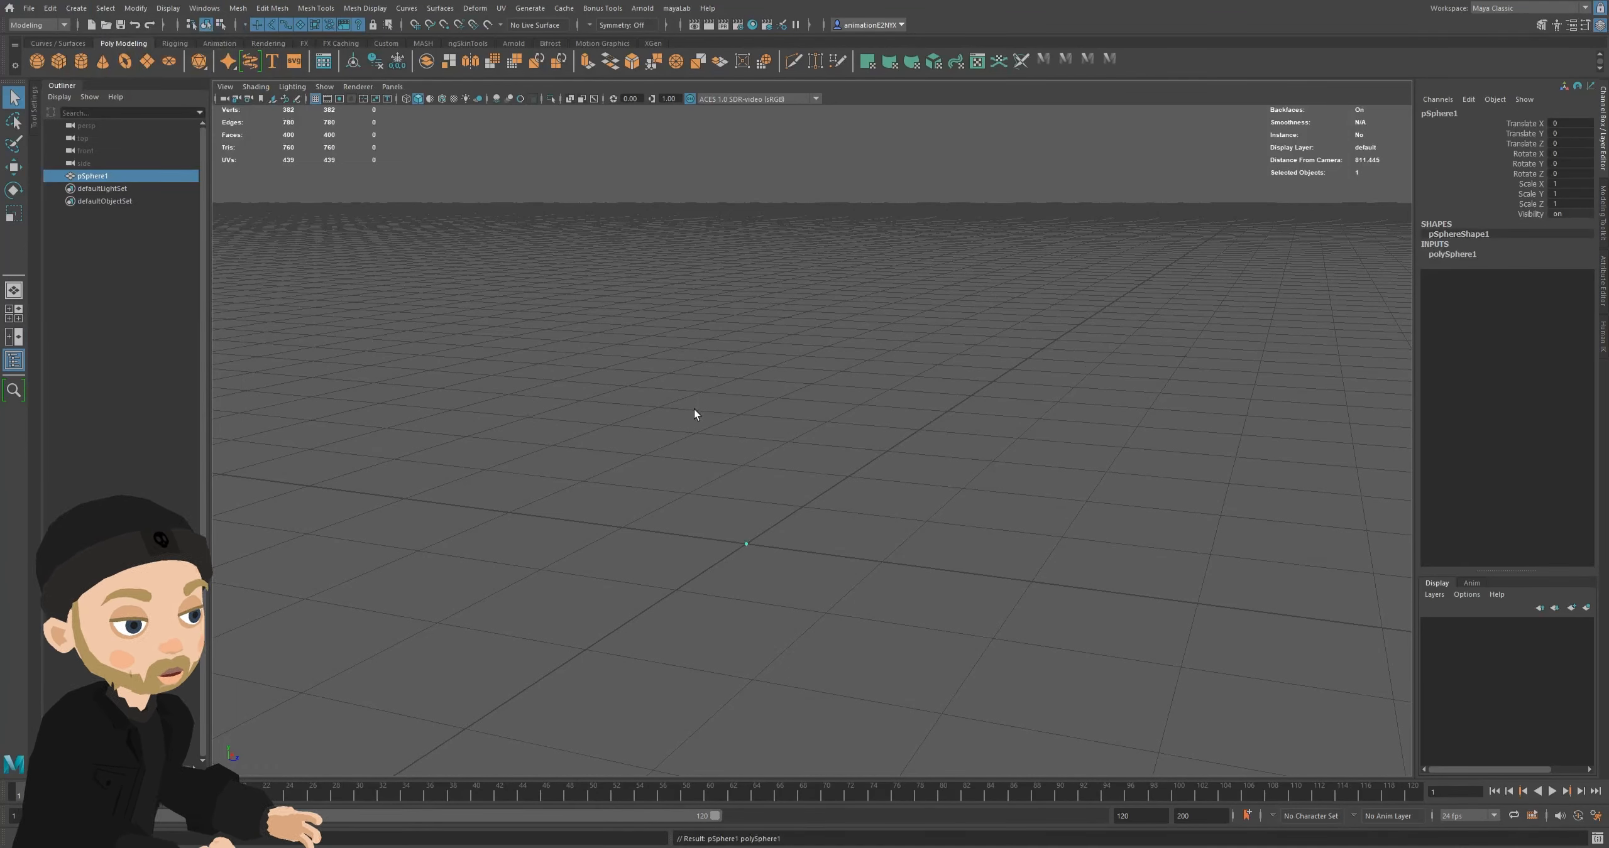
- Examine the new polygon sphere at the grid centre from closer and farther distances
middle_click_drag(739, 569, 763, 409, "alt")
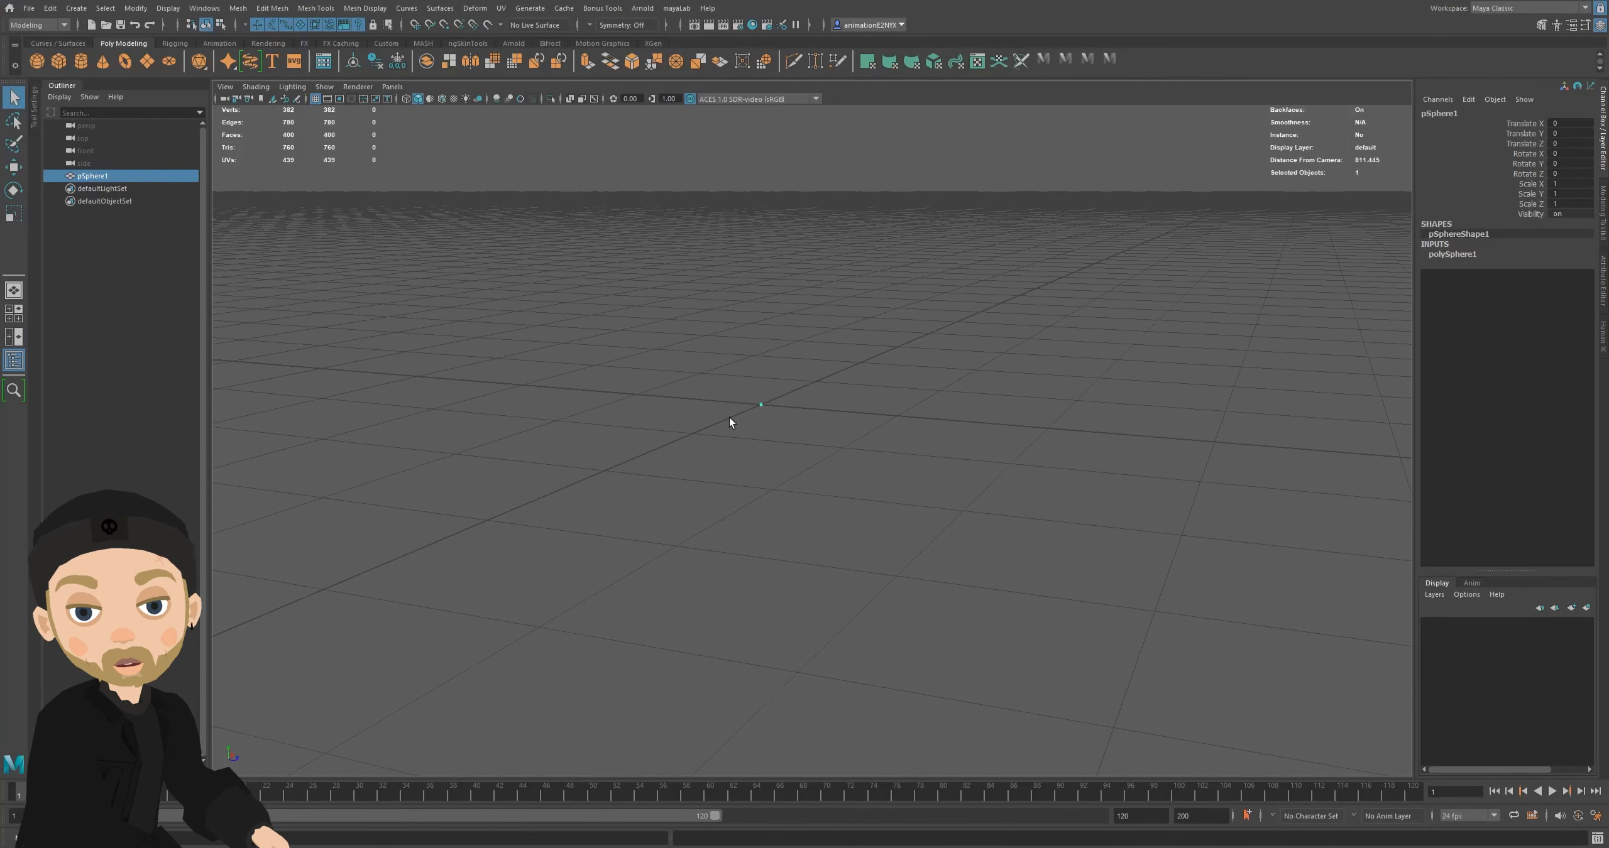
scroll(729, 417, "up", 5)
left_click_drag(721, 367, 798, 470, "alt")
middle_click_drag(798, 470, 821, 415, "alt")
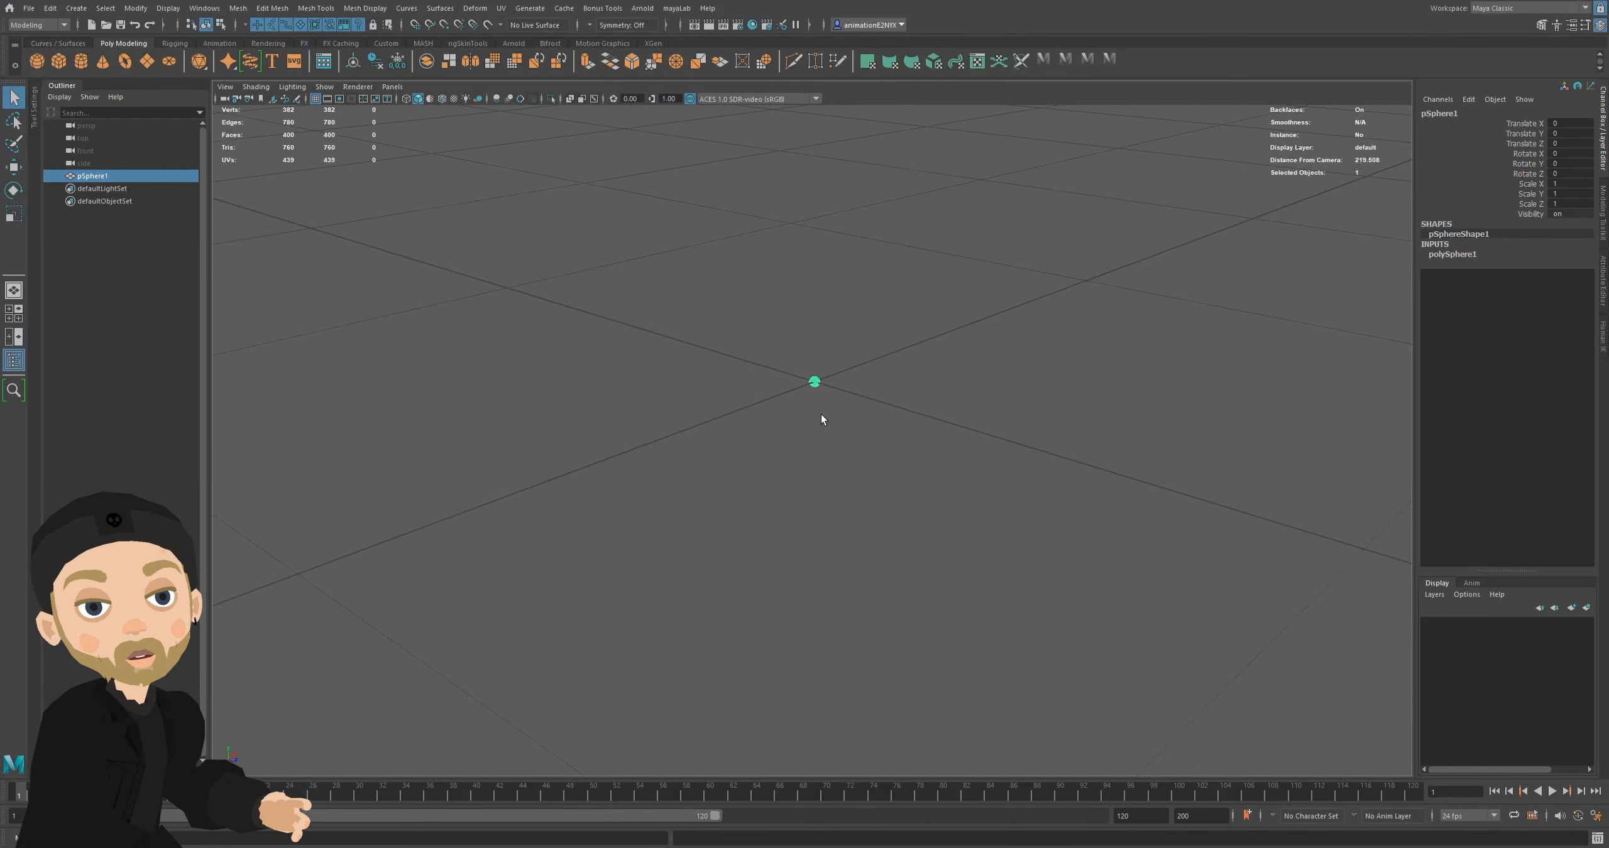
scroll(766, 423, "down", 3)
left_click_drag(434, 398, 930, 515)
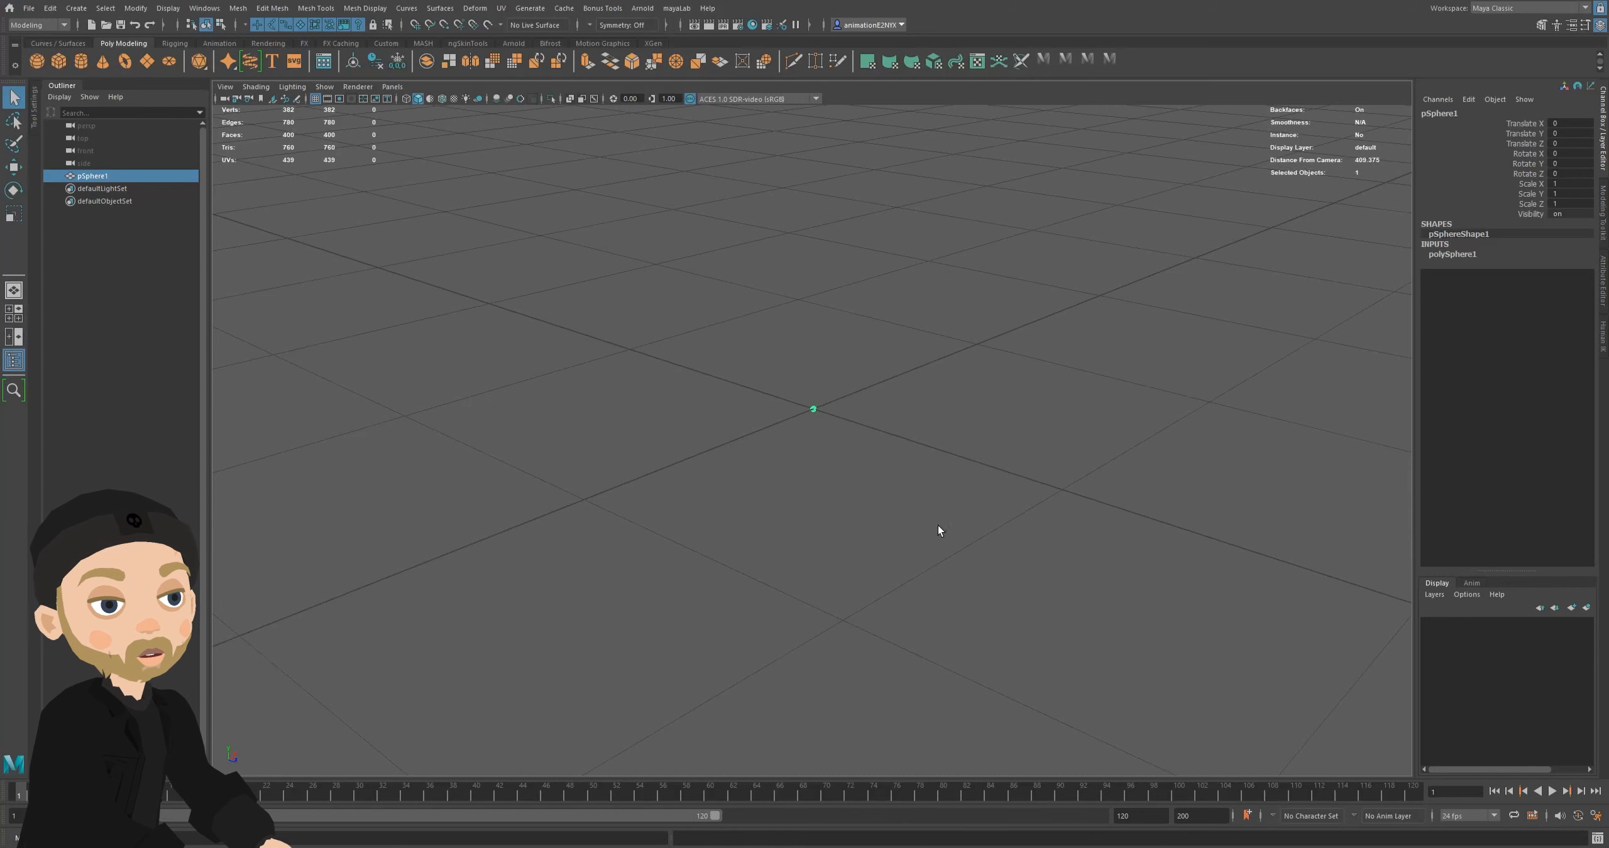
scroll(808, 389, "up", 1)
scroll(808, 390, "up", 6)
scroll(814, 392, "down", 4)
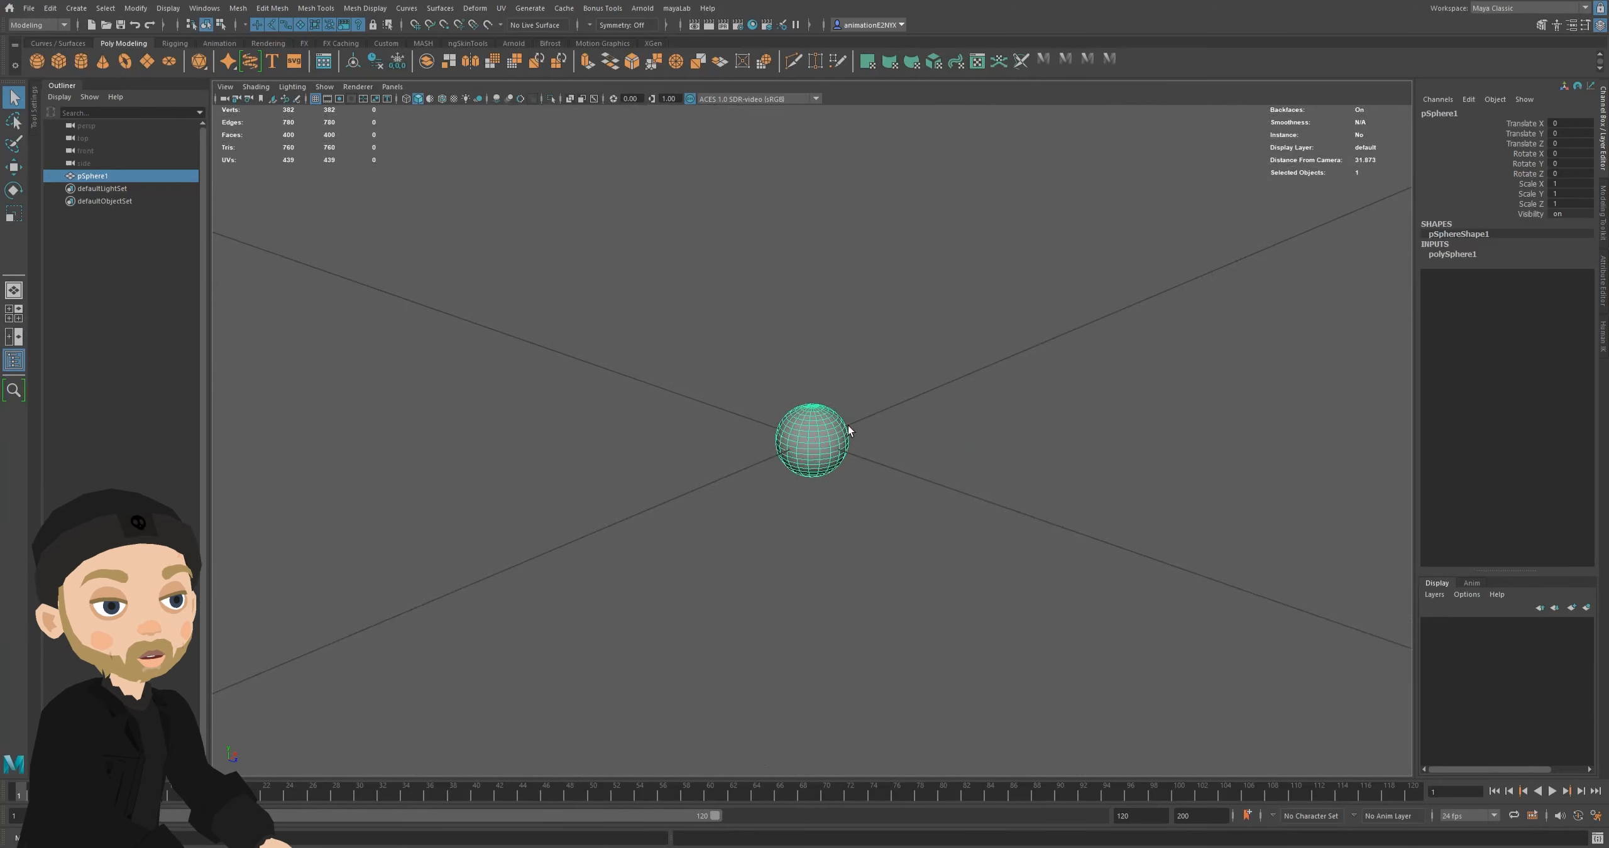
scroll(817, 450, "up", 2)
scroll(817, 450, "down", 5)
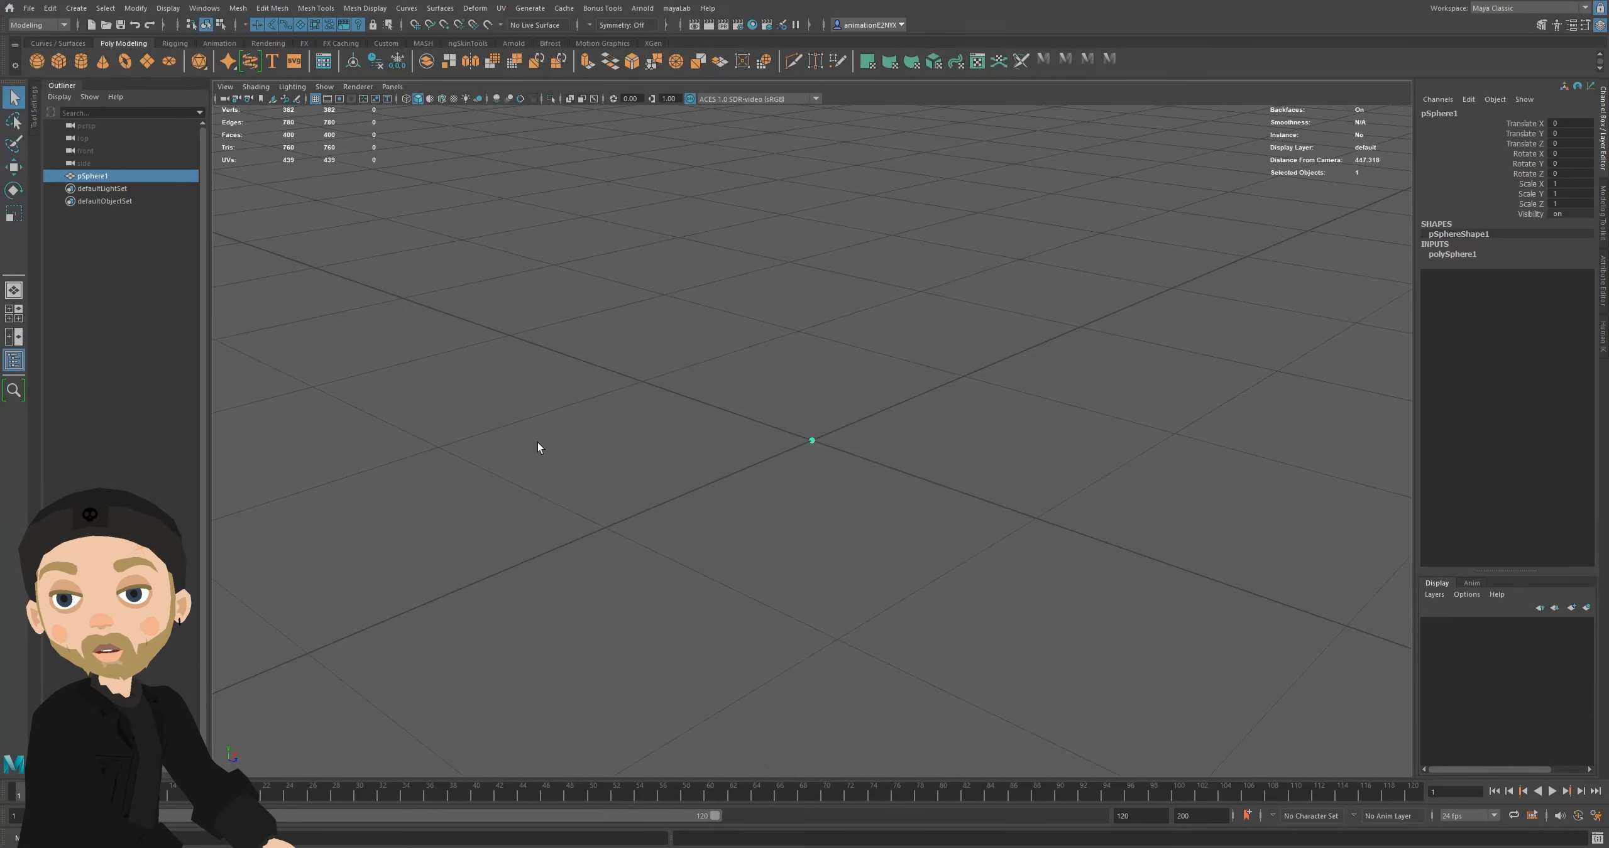
scroll(870, 420, "up", 4)
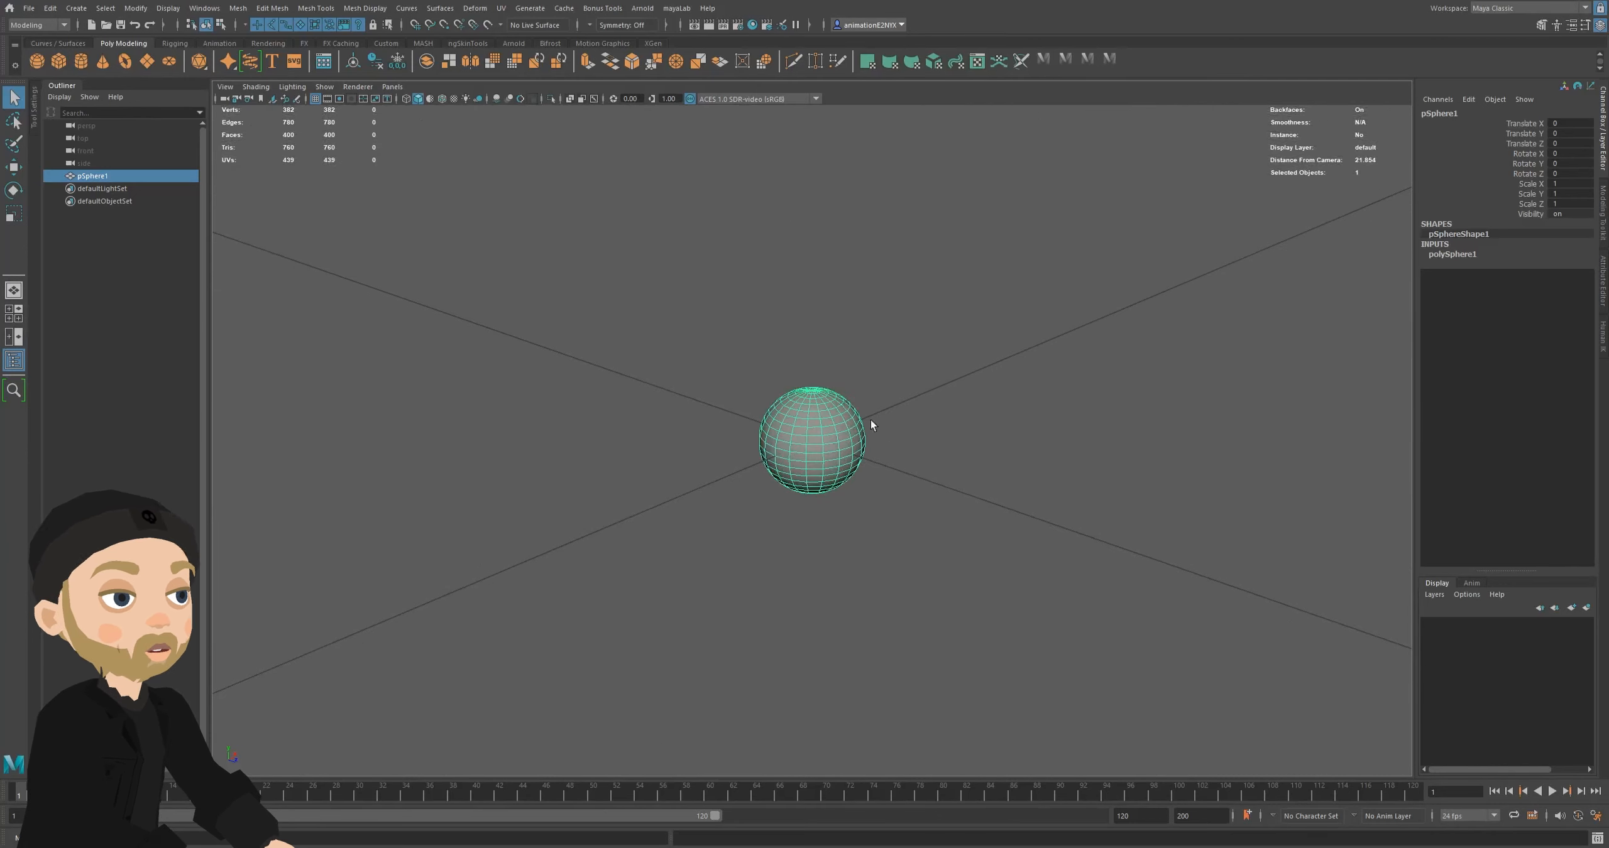
scroll(871, 383, "down", 1)
scroll(822, 406, "up", 2)
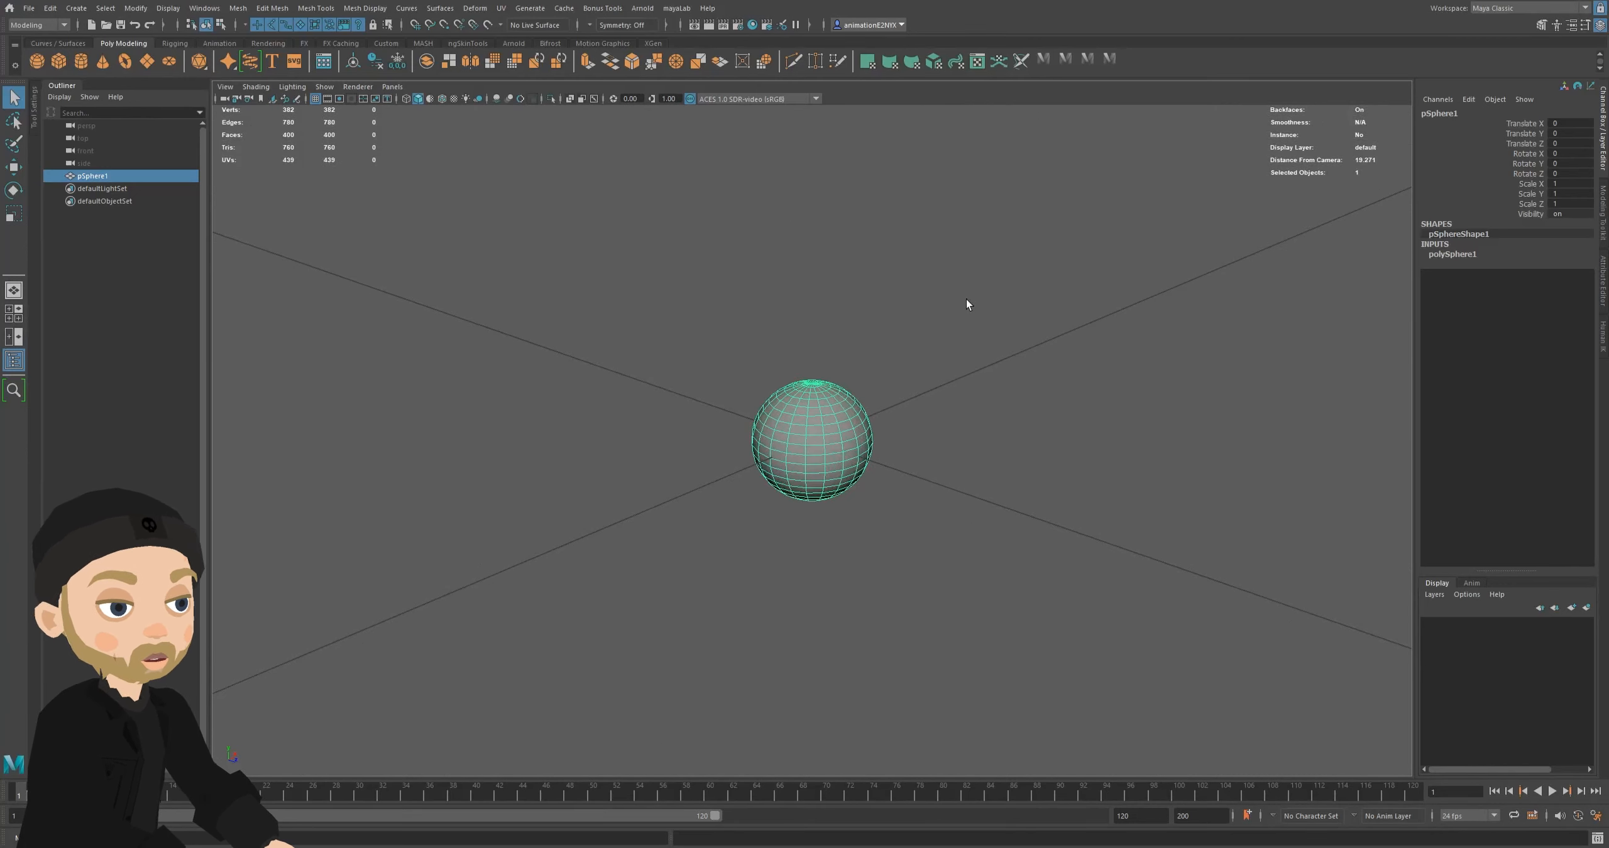
left_click(76, 8)
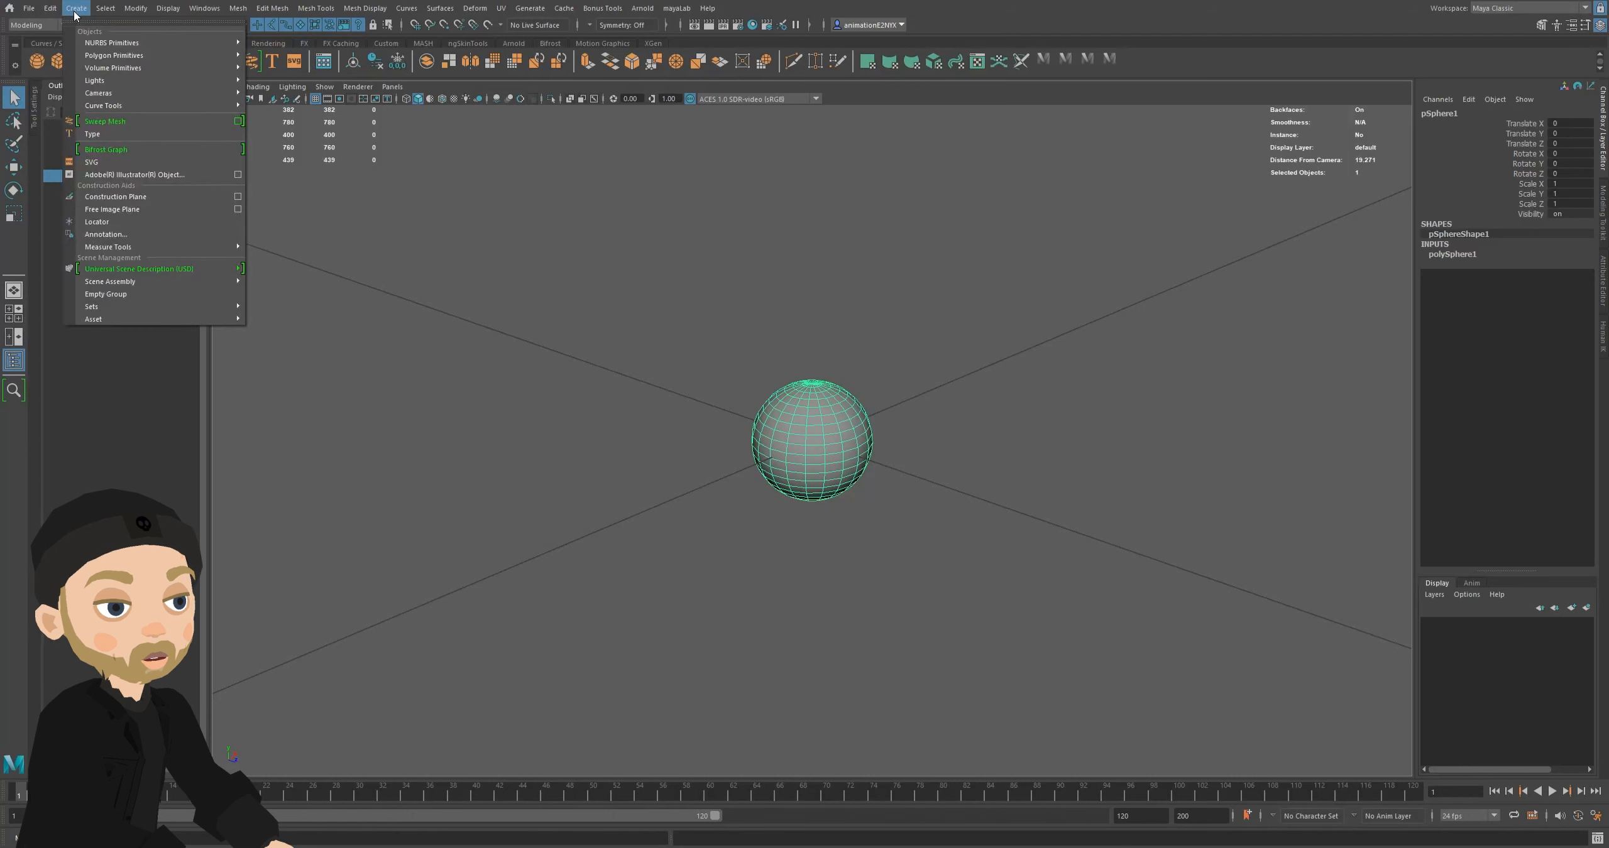
mouse_move(125, 56)
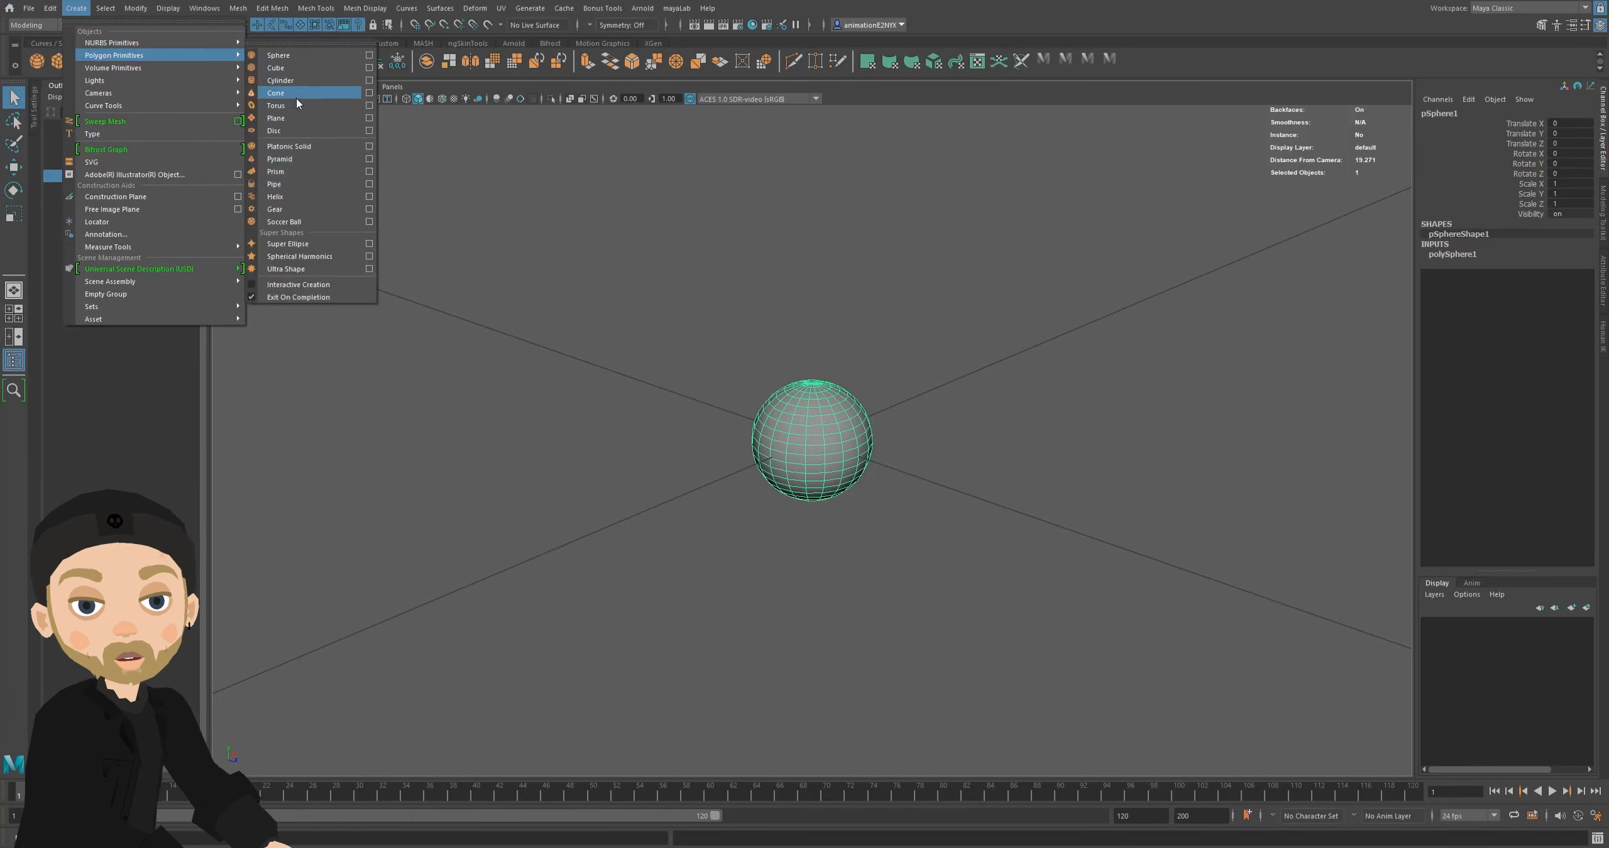
left_click(671, 305)
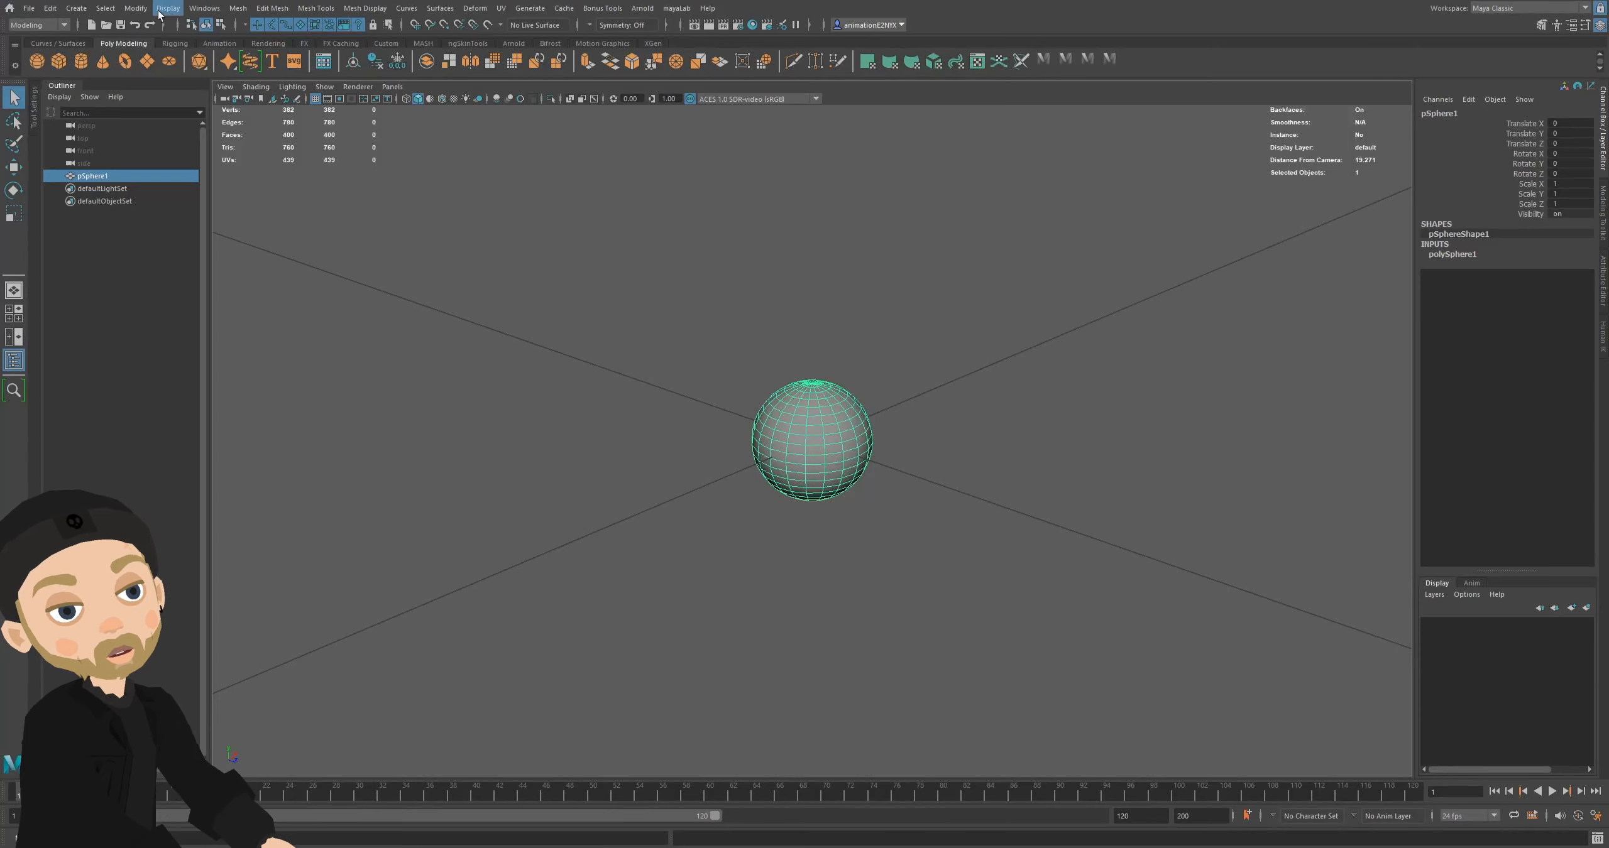
left_click(105, 8)
left_click(76, 8)
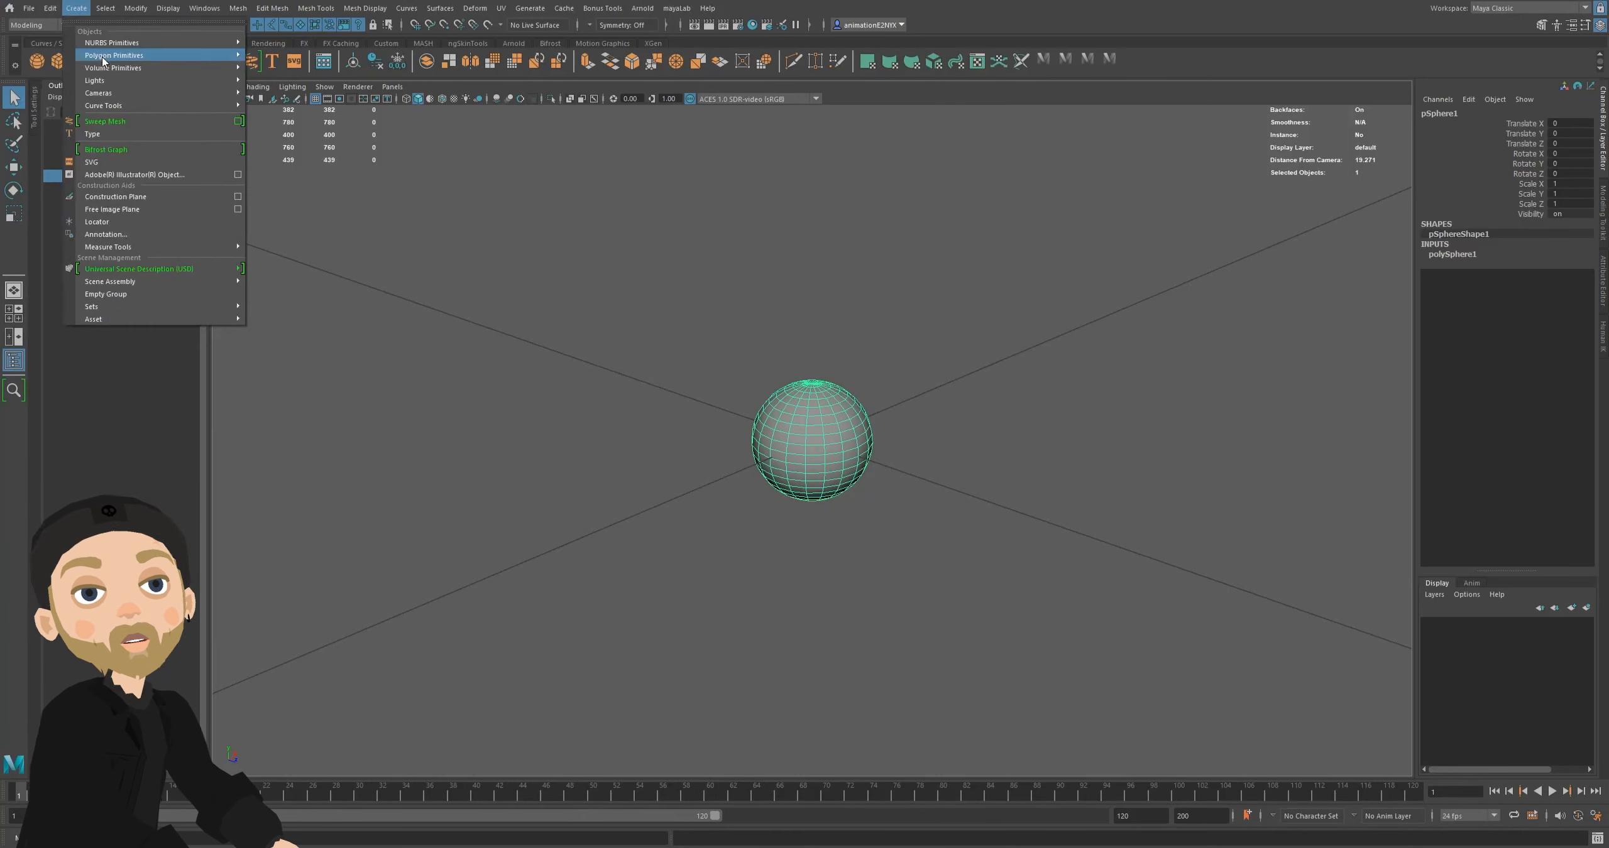
mouse_move(119, 55)
key("Escape")
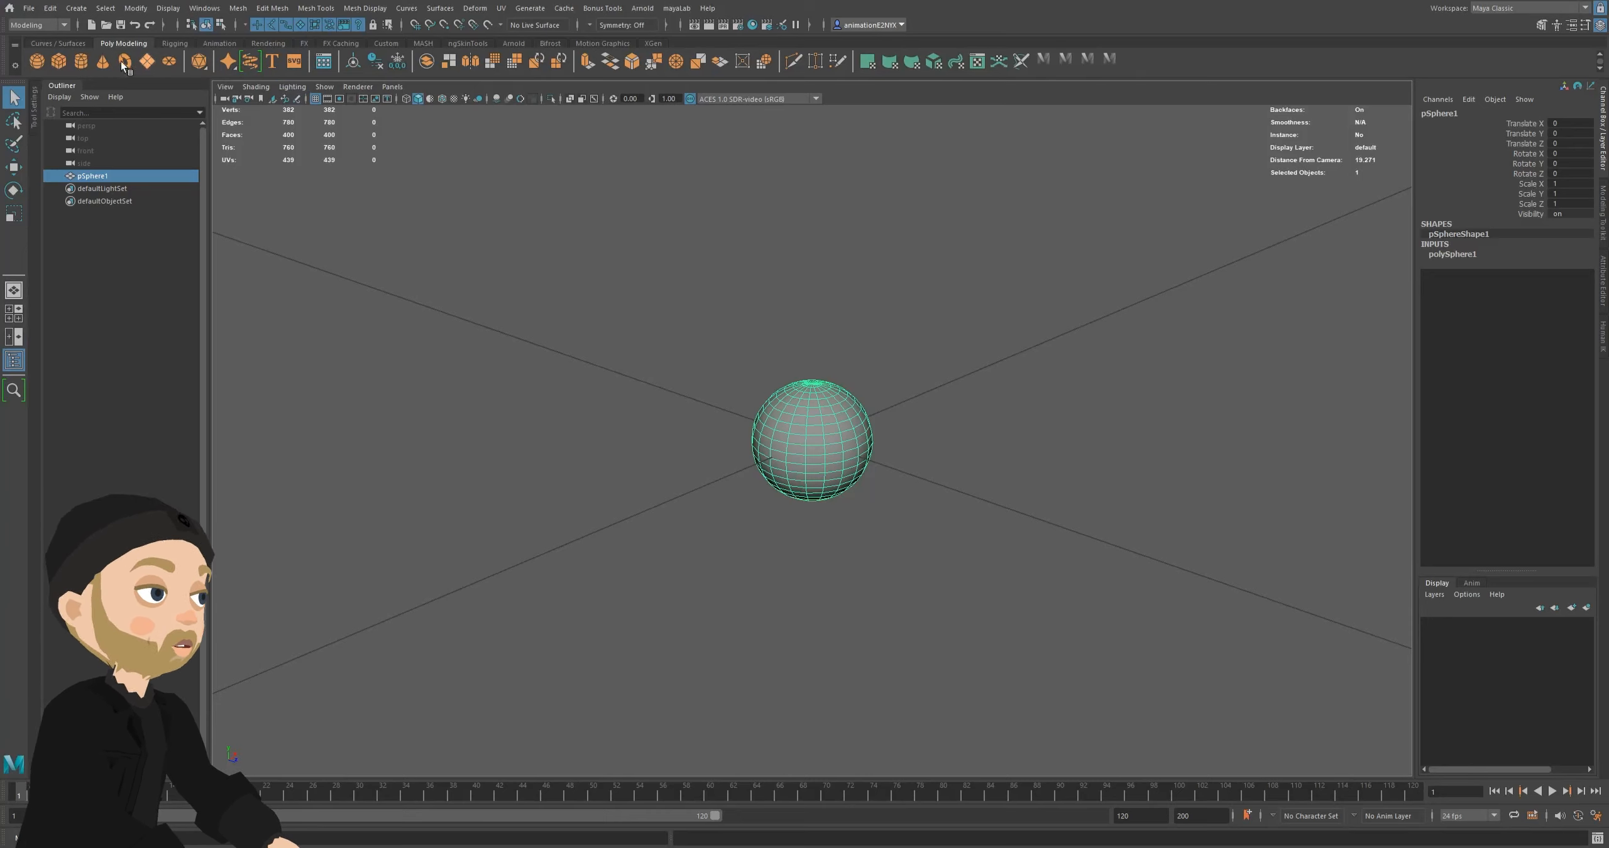
- Show the Curves / Surfaces, Rigging, Animation and Rendering tool shelves in turn, and return to the Poly Modeling shelf
left_click(60, 44)
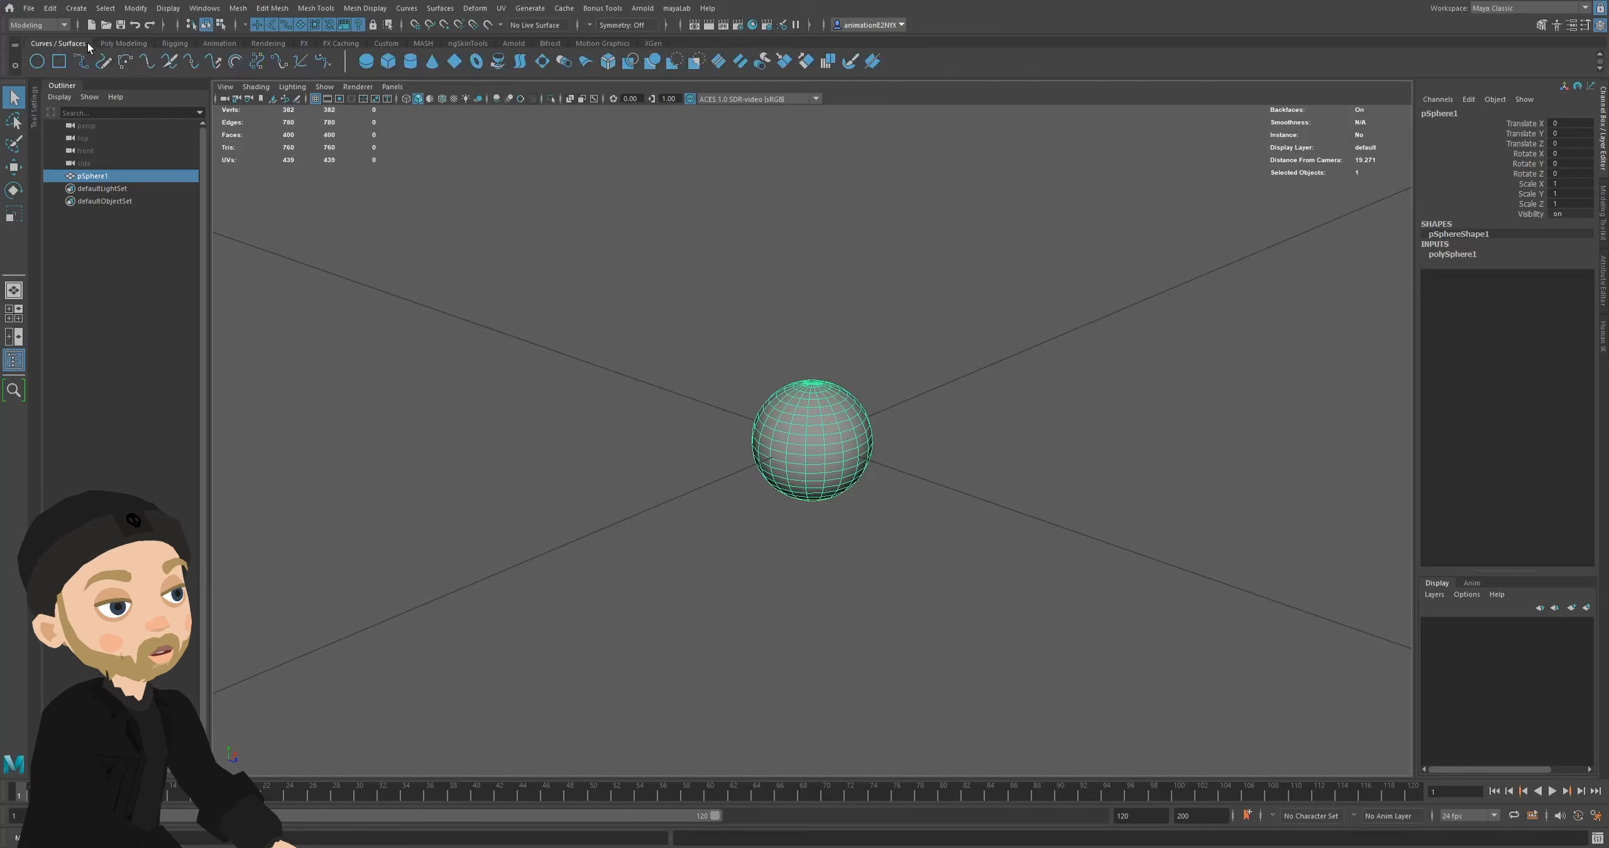
left_click(104, 43)
left_click(58, 43)
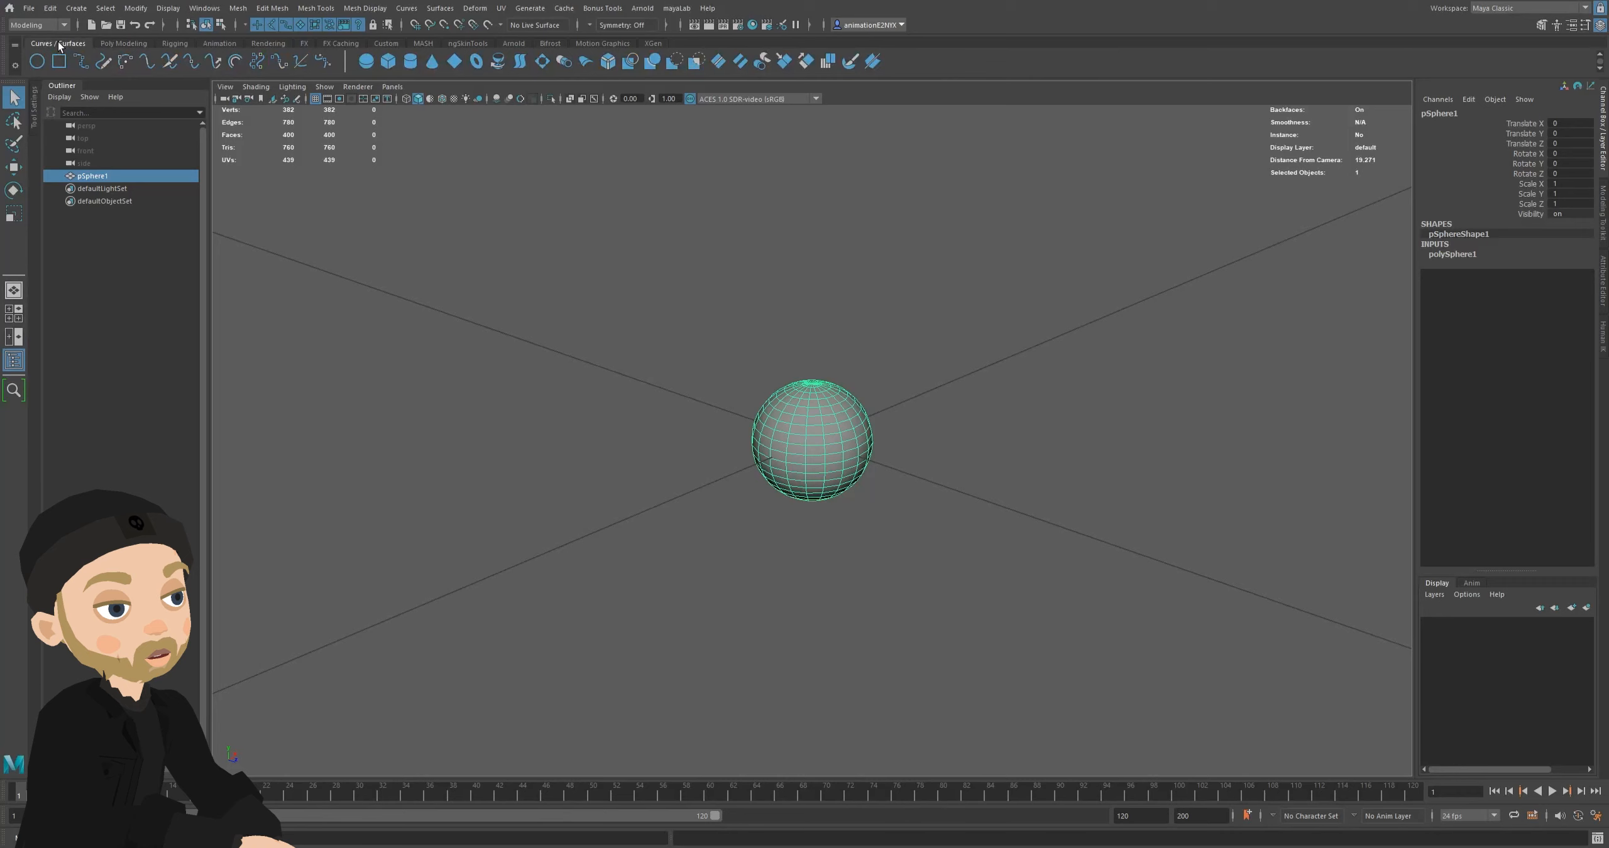
left_click(174, 43)
left_click(219, 43)
left_click(268, 44)
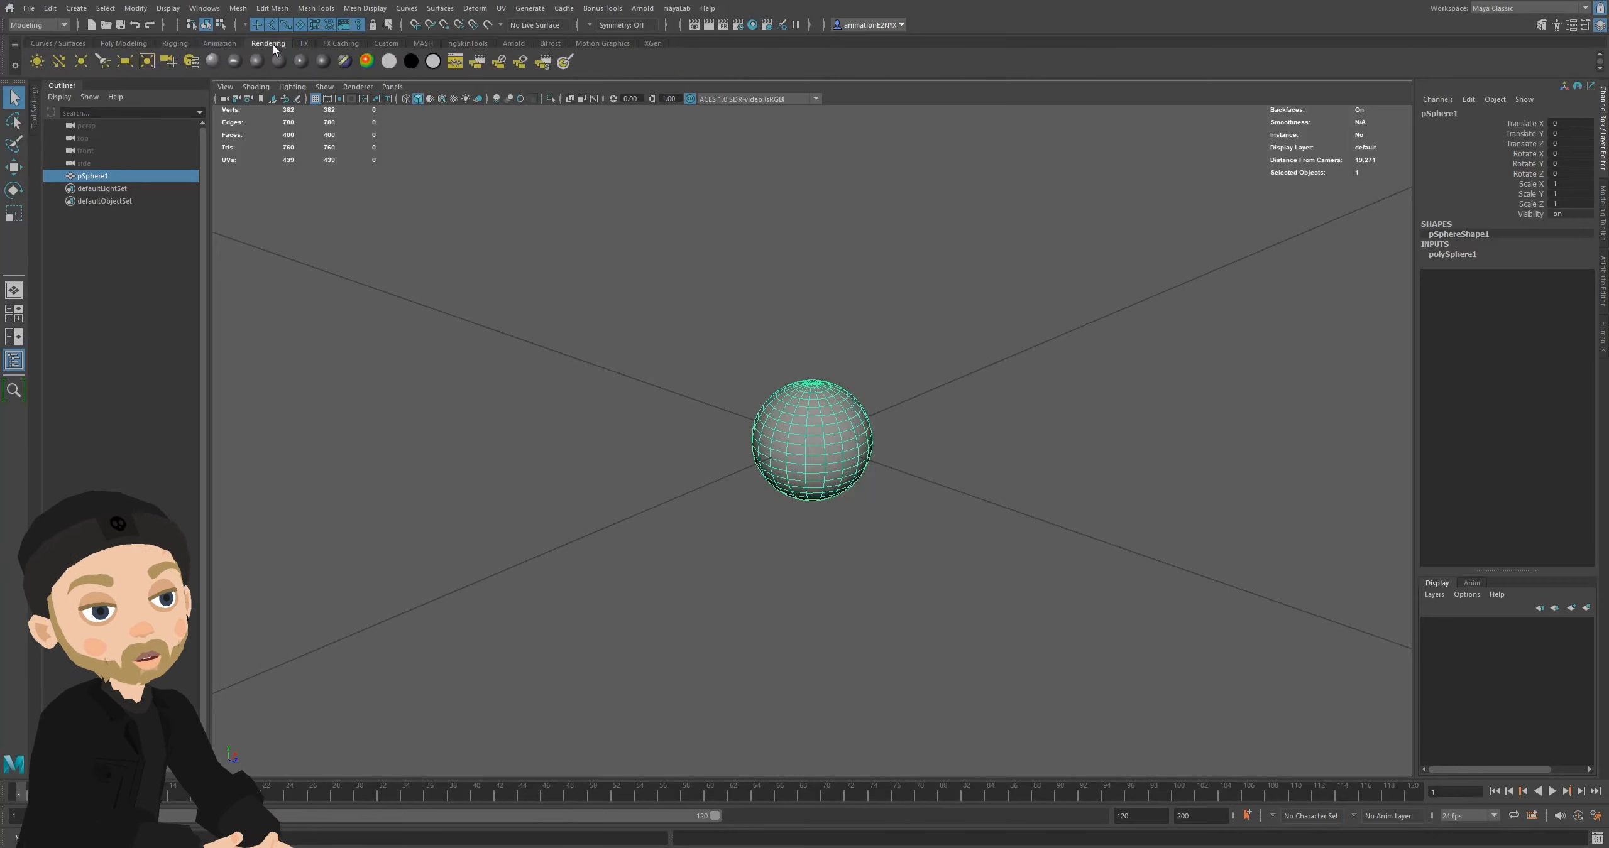
left_click(117, 43)
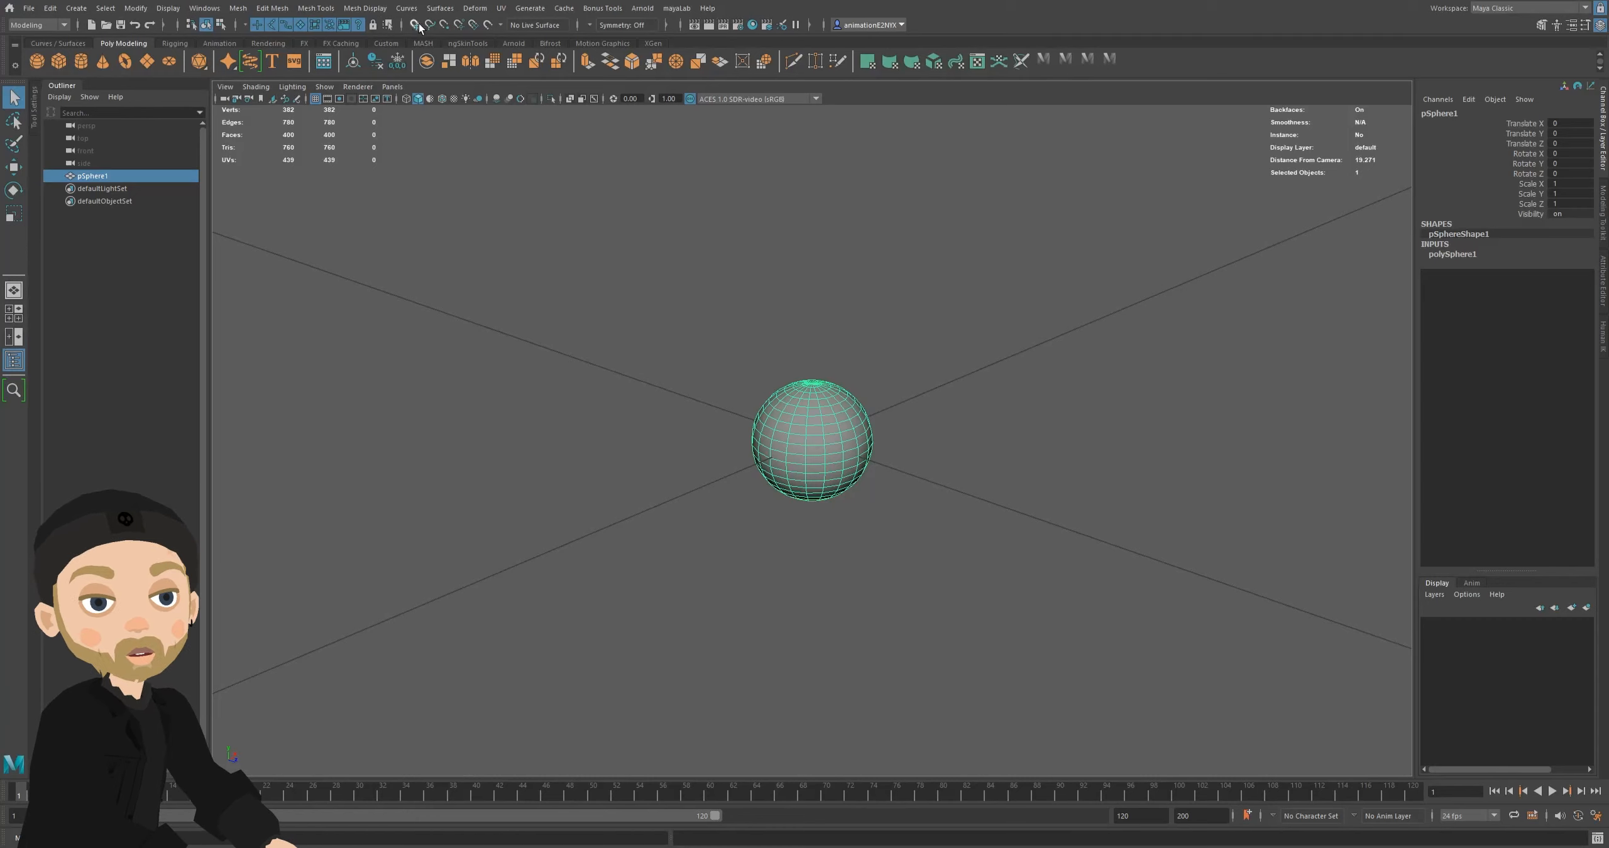
- Turn on grid snapping, move the sphere across grid intersections and back to the origin, and turn grid snapping off
scroll(899, 348, "down", 8)
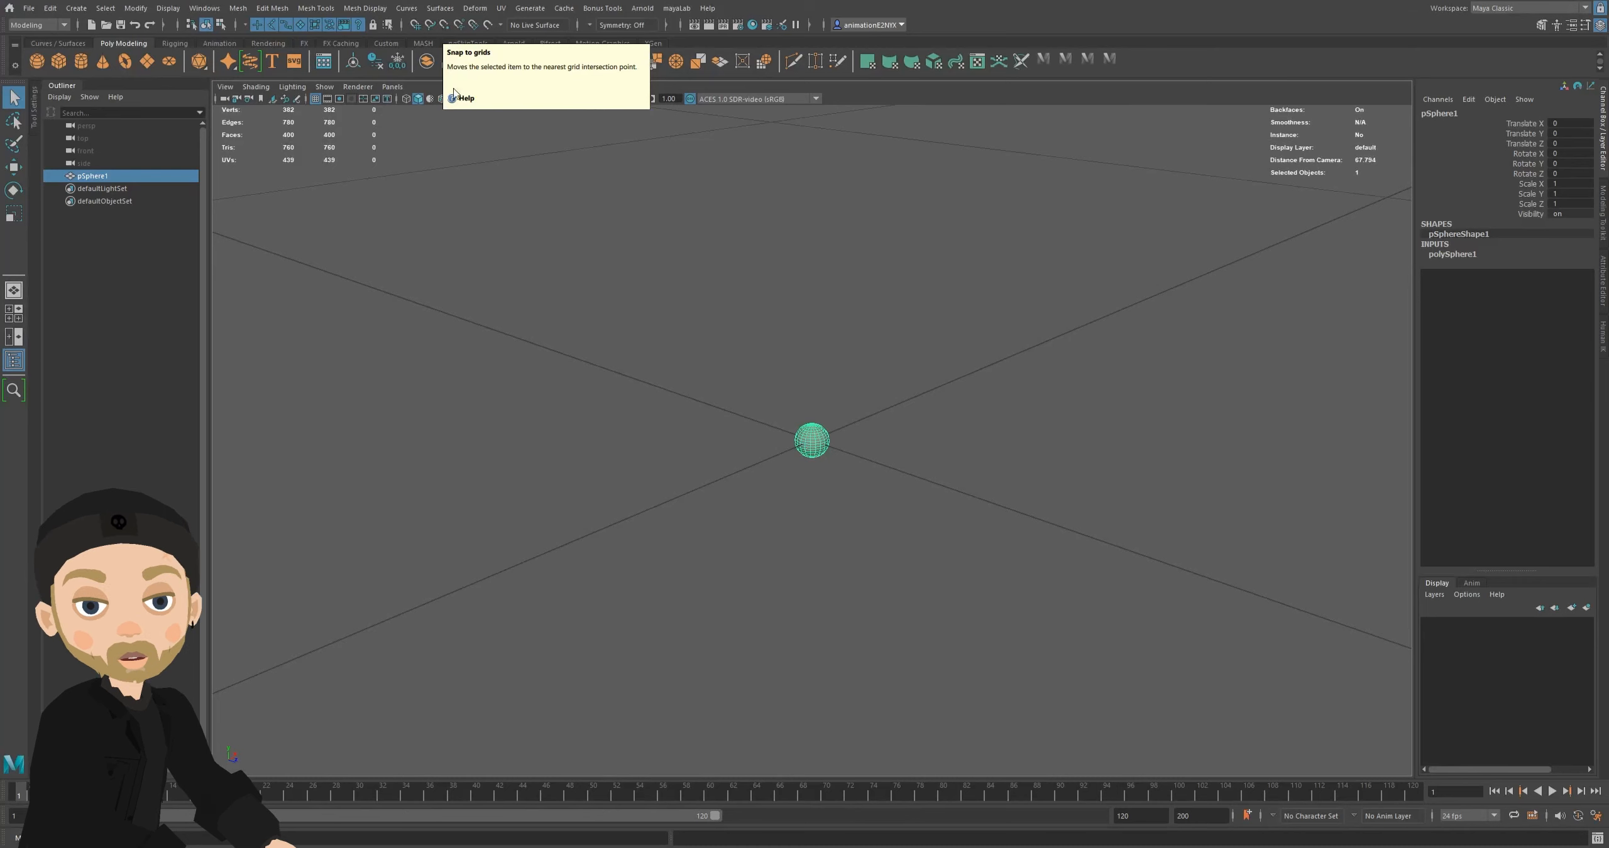
scroll(601, 236, "down", 5)
scroll(889, 392, "down", 4)
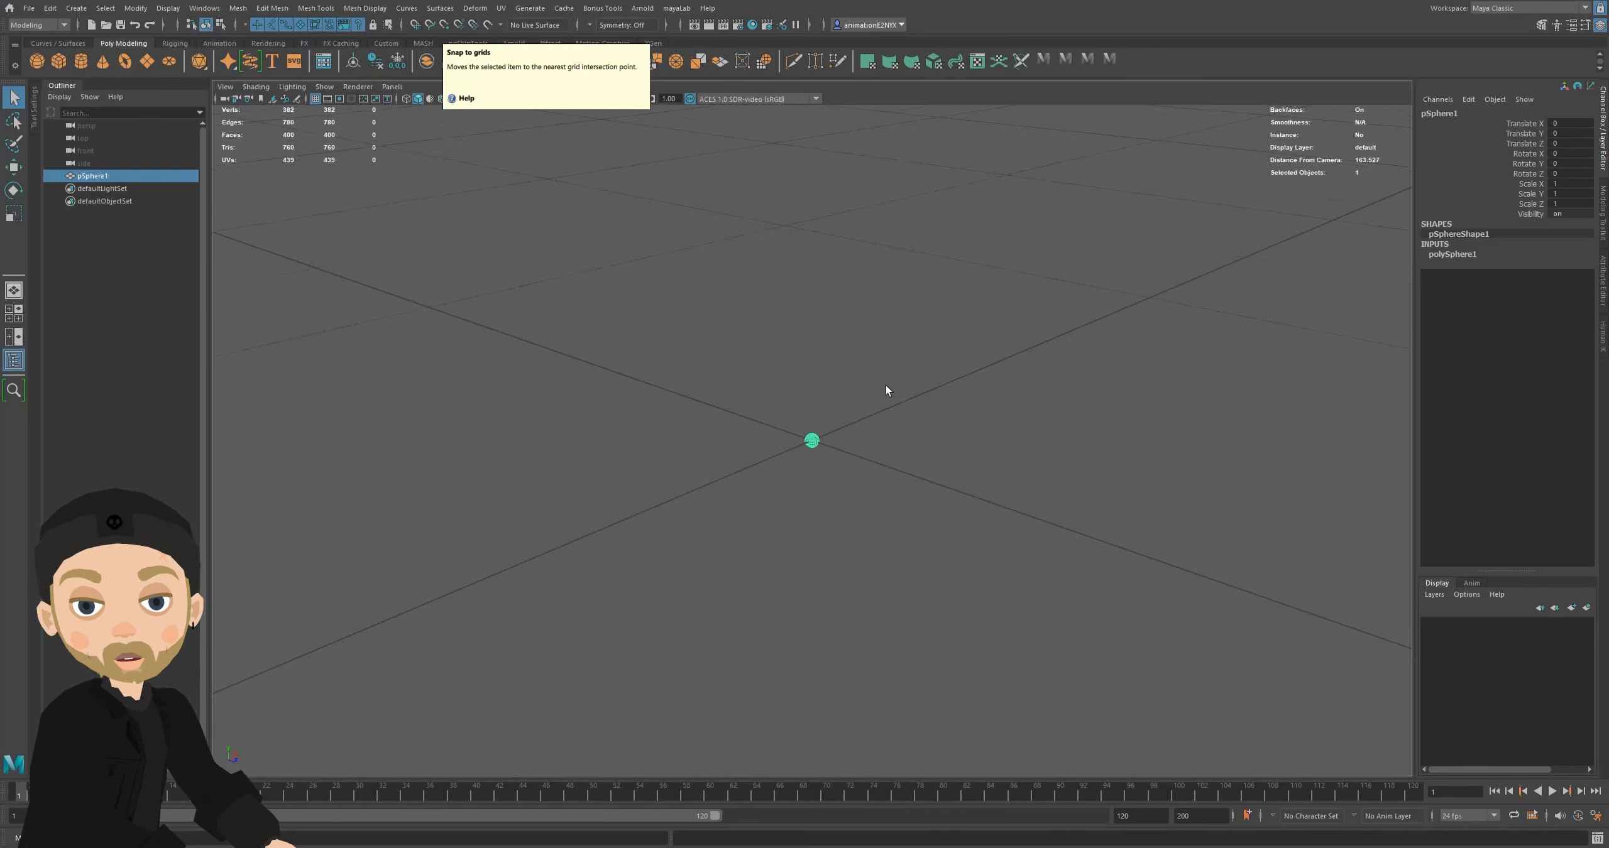
scroll(790, 283, "up", 5)
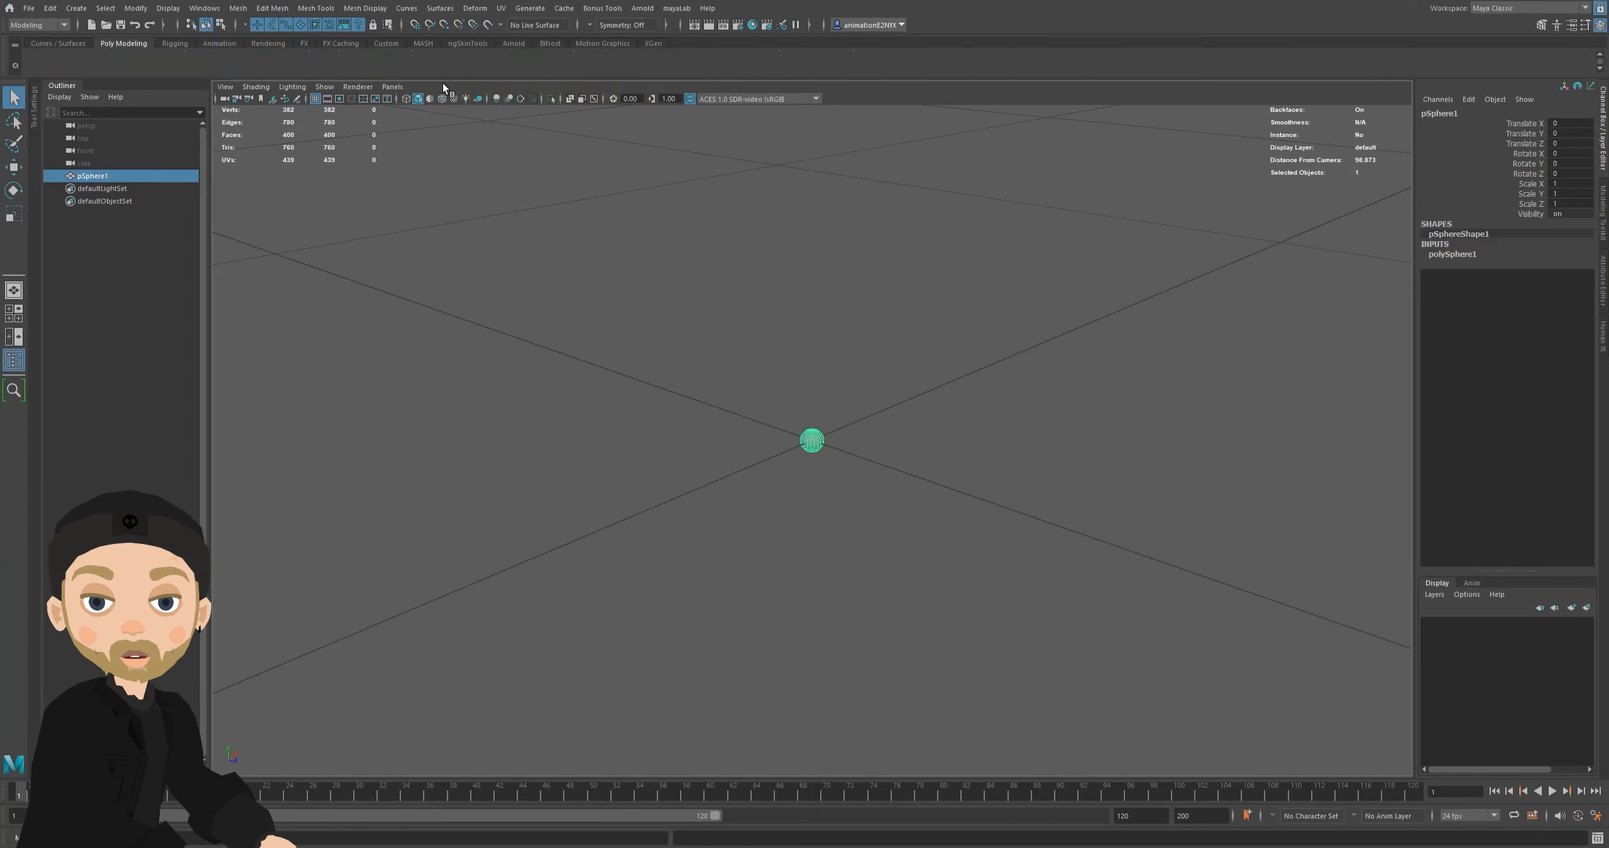
left_click(416, 26)
key("w")
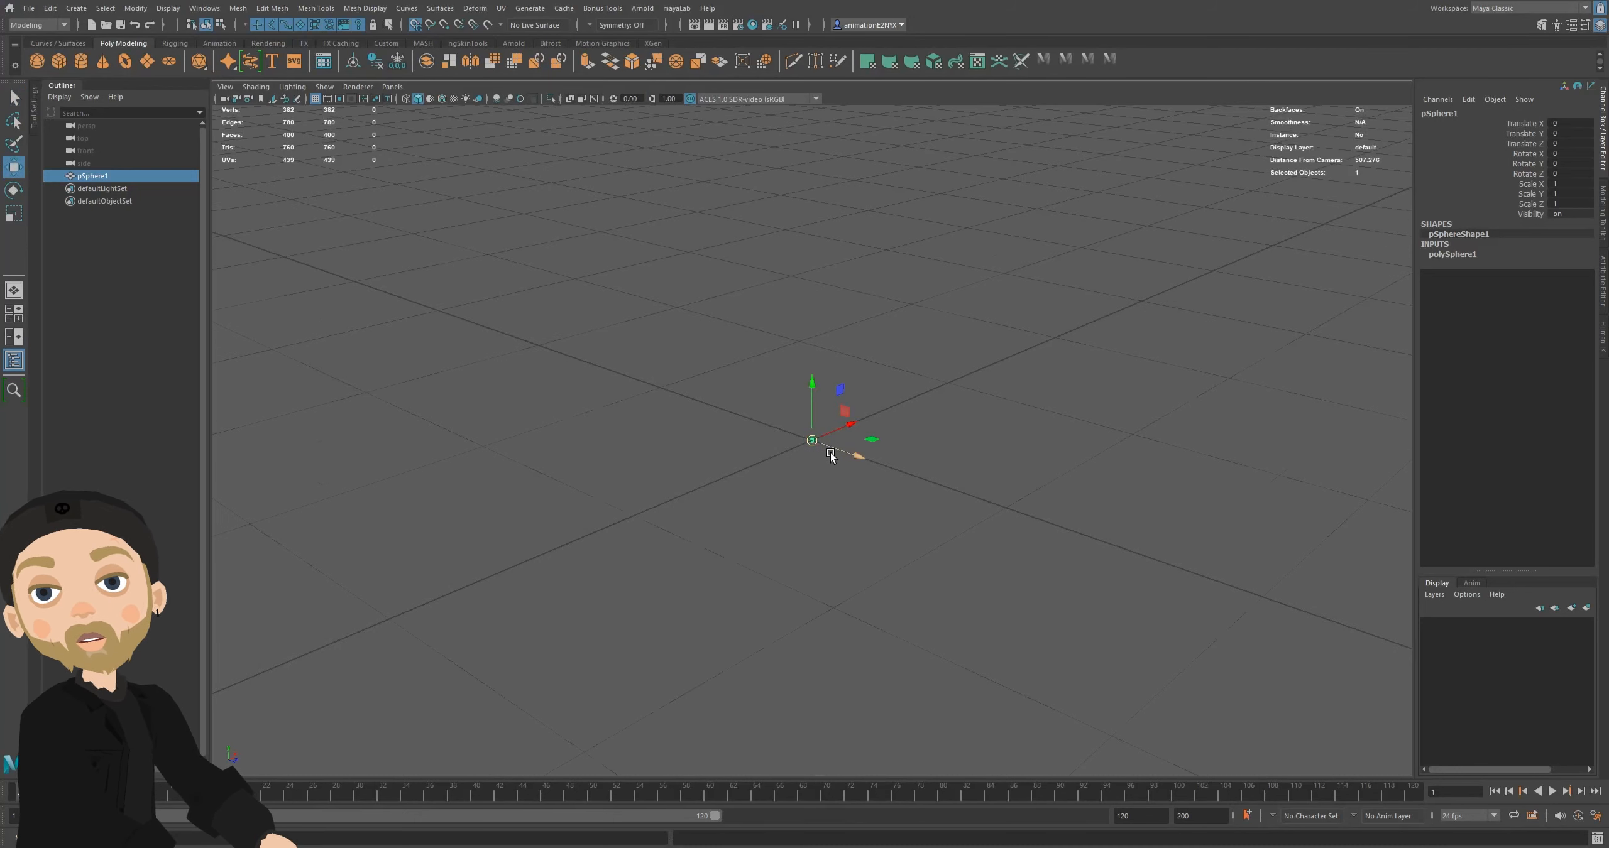
left_click_drag(853, 455, 684, 515)
left_click_drag(660, 389, 855, 466)
left_click(416, 25)
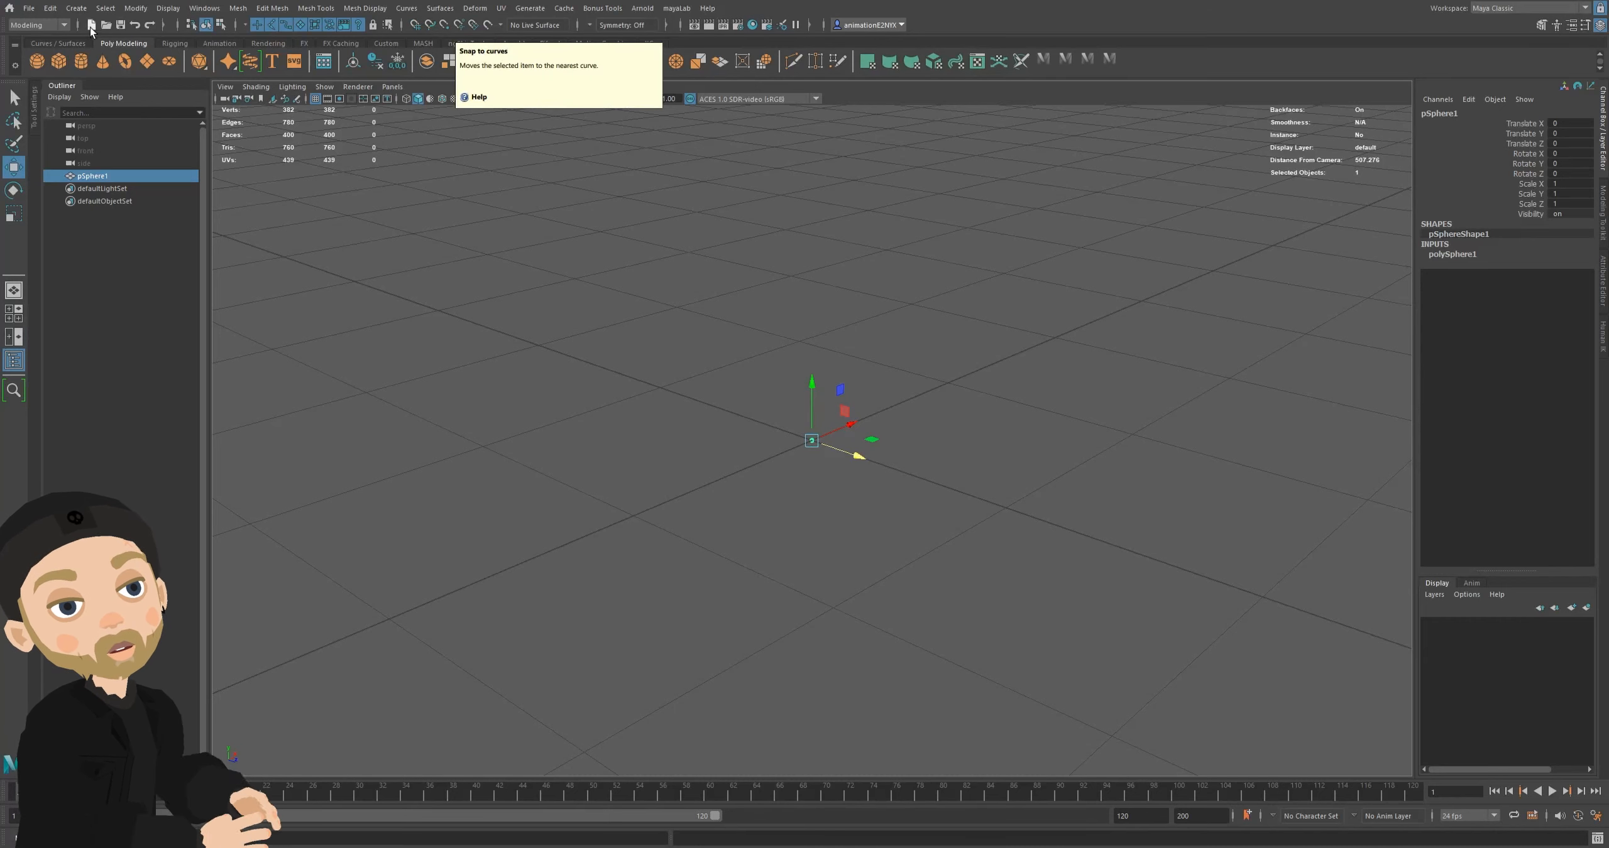
- Create a NURBS circle, move it above the grid away from the sphere, and scale it uniformly to about 52.3
left_click(76, 8)
mouse_move(126, 105)
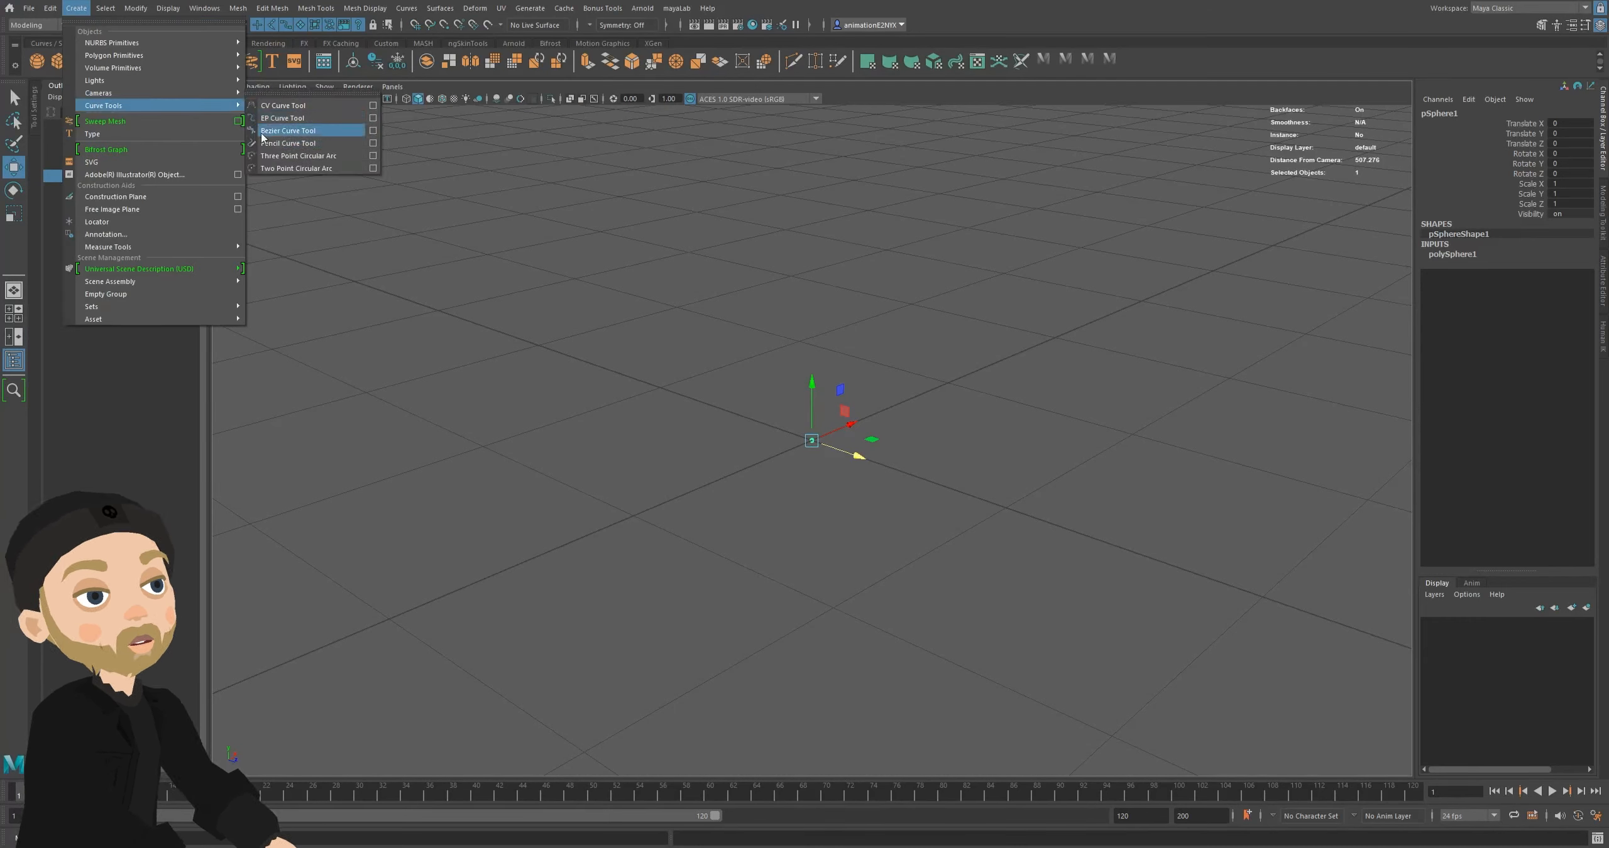
mouse_move(172, 44)
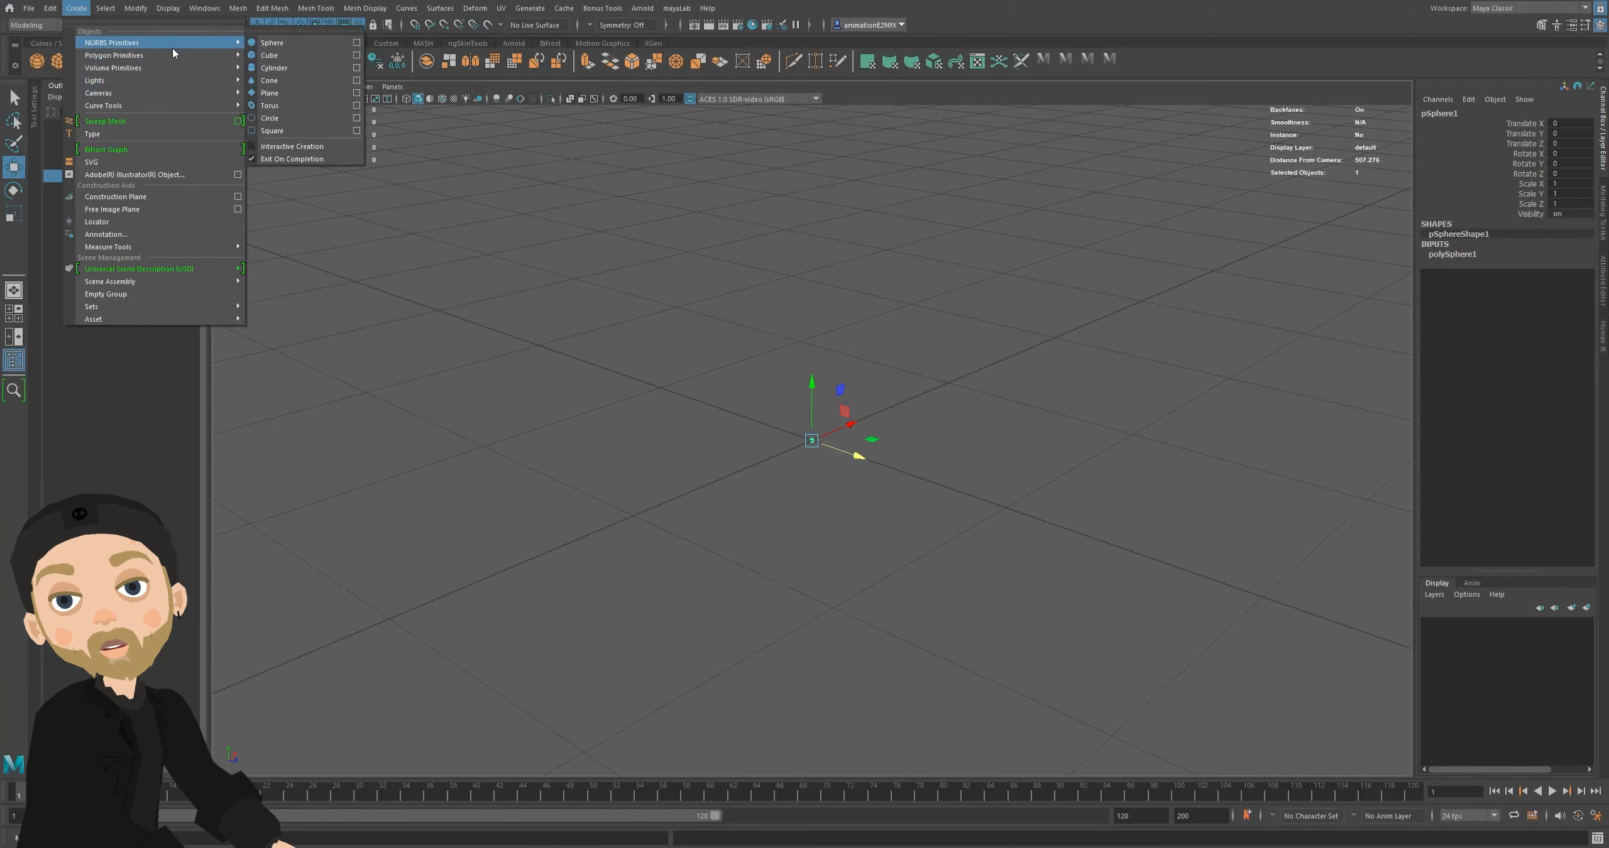
left_click(287, 119)
left_click_drag(811, 440, 937, 366)
key("r")
key("w")
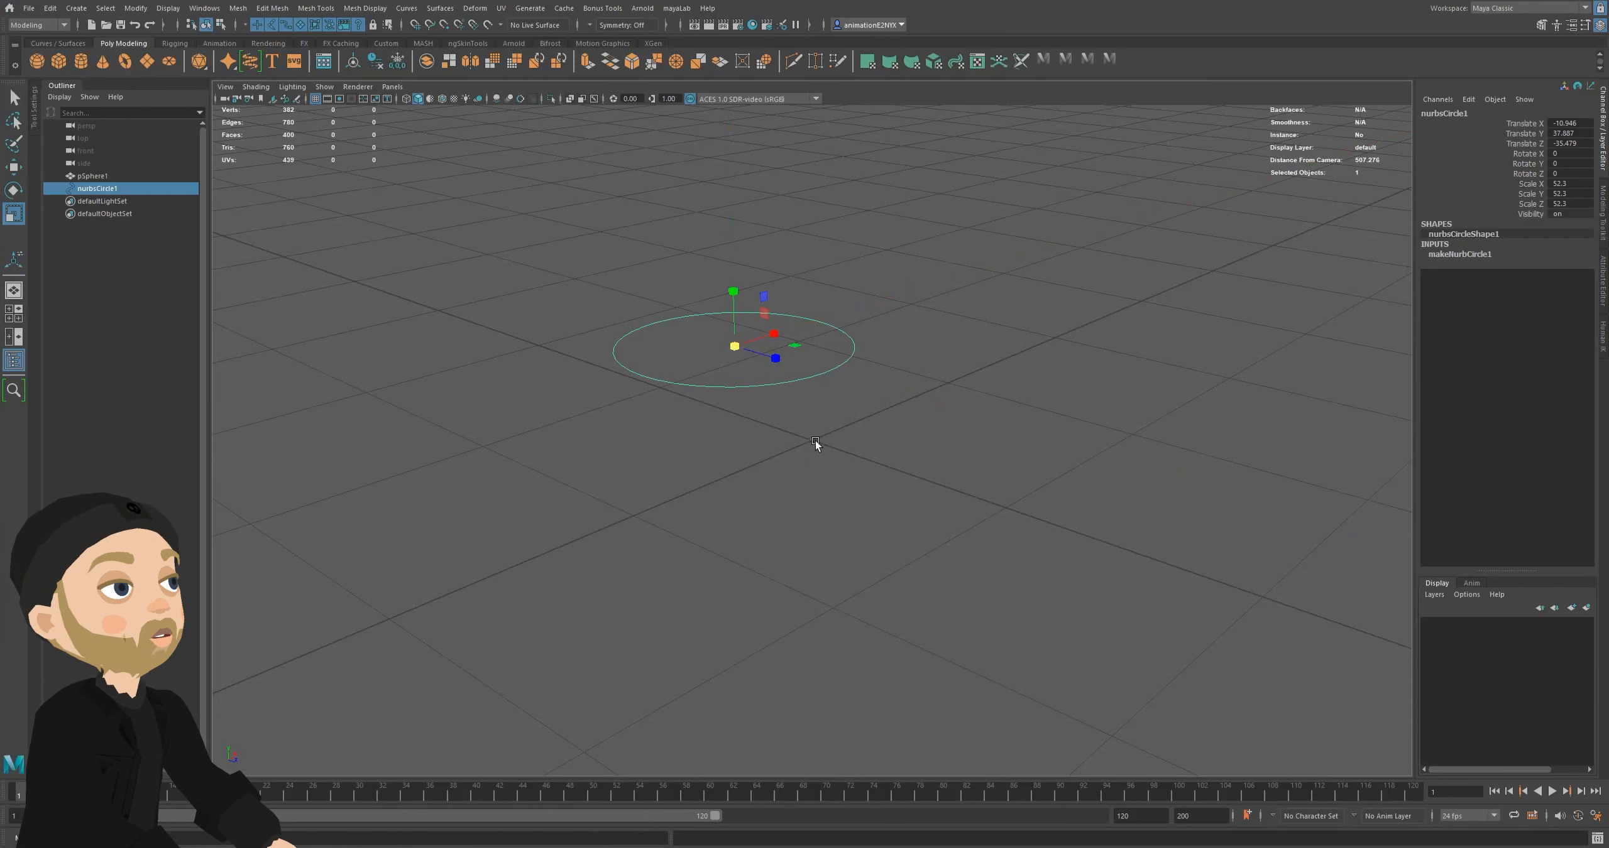
- Snap the polygon sphere onto the edge of the NURBS circle with curve snapping, and turn curve snapping off
left_click(815, 441)
left_click(433, 26)
key("w")
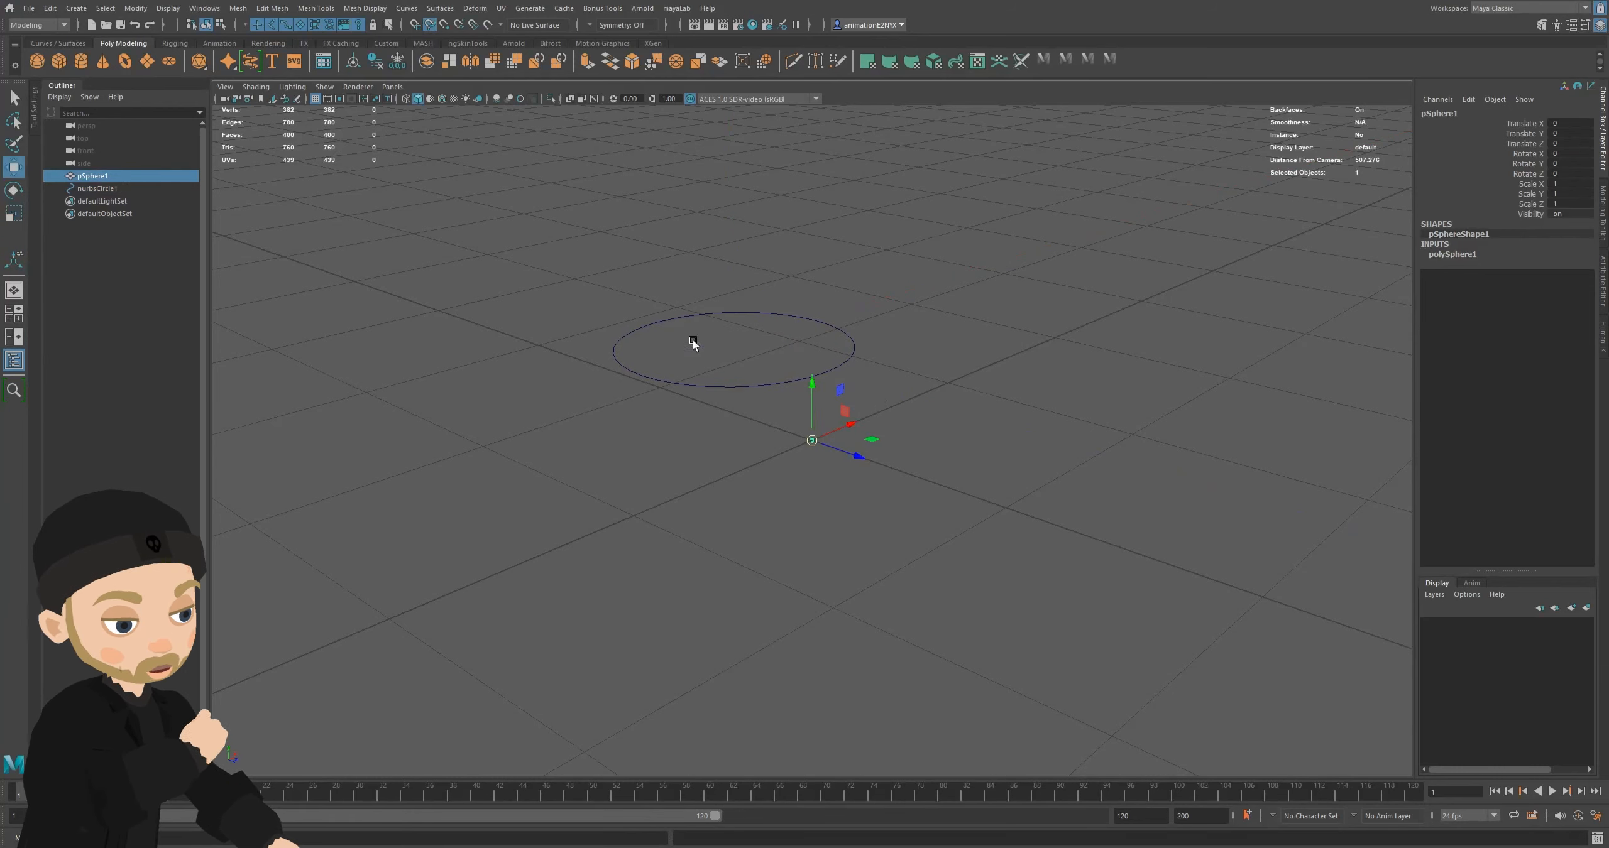
left_click_drag(812, 443, 538, 312)
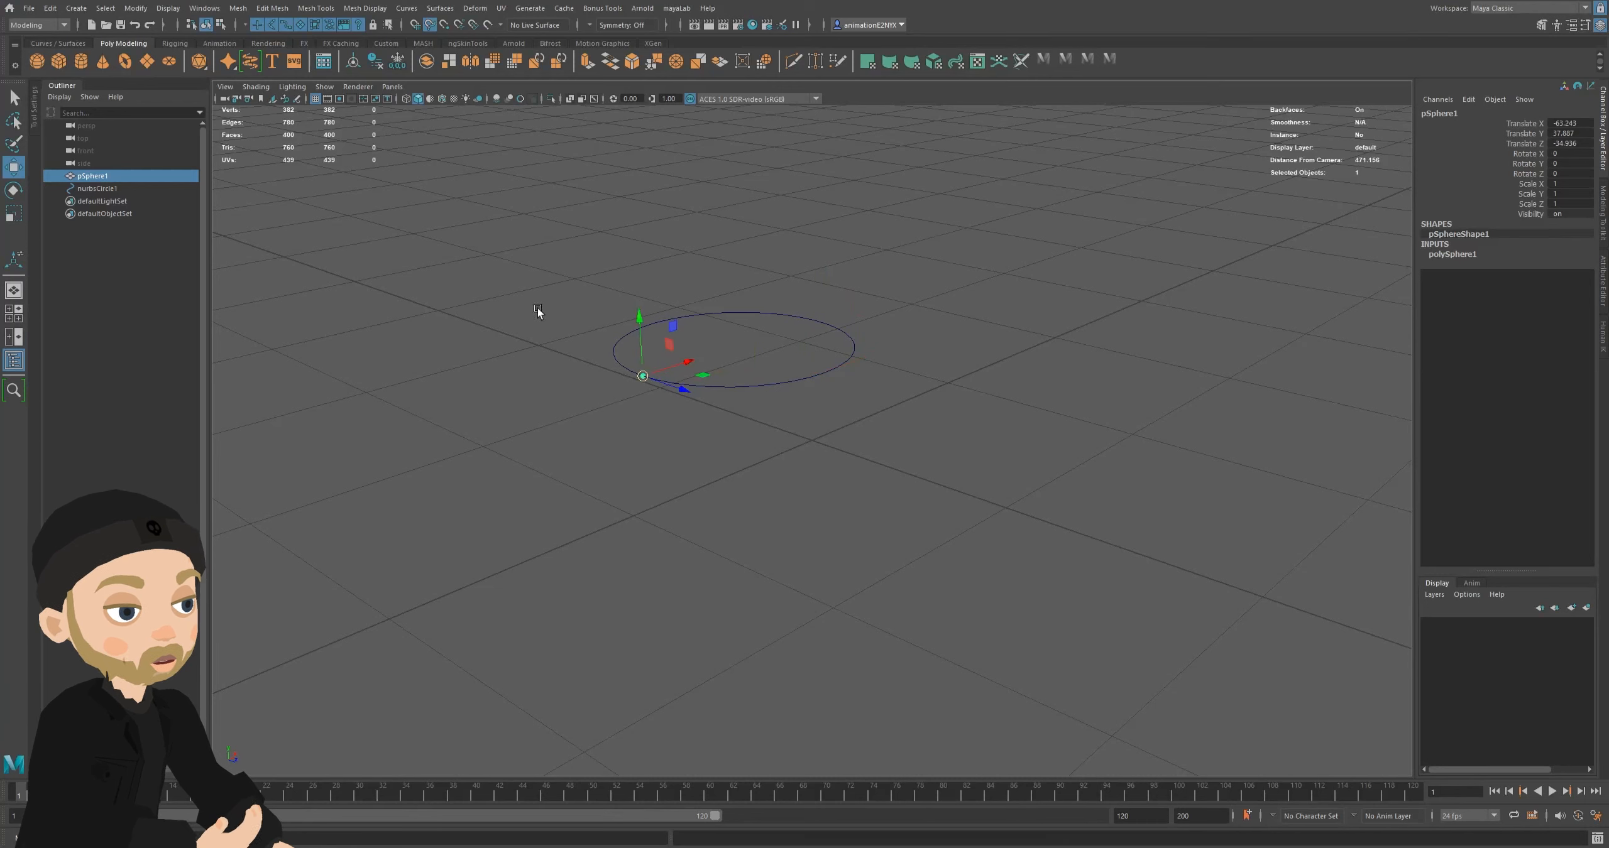
left_click(430, 26)
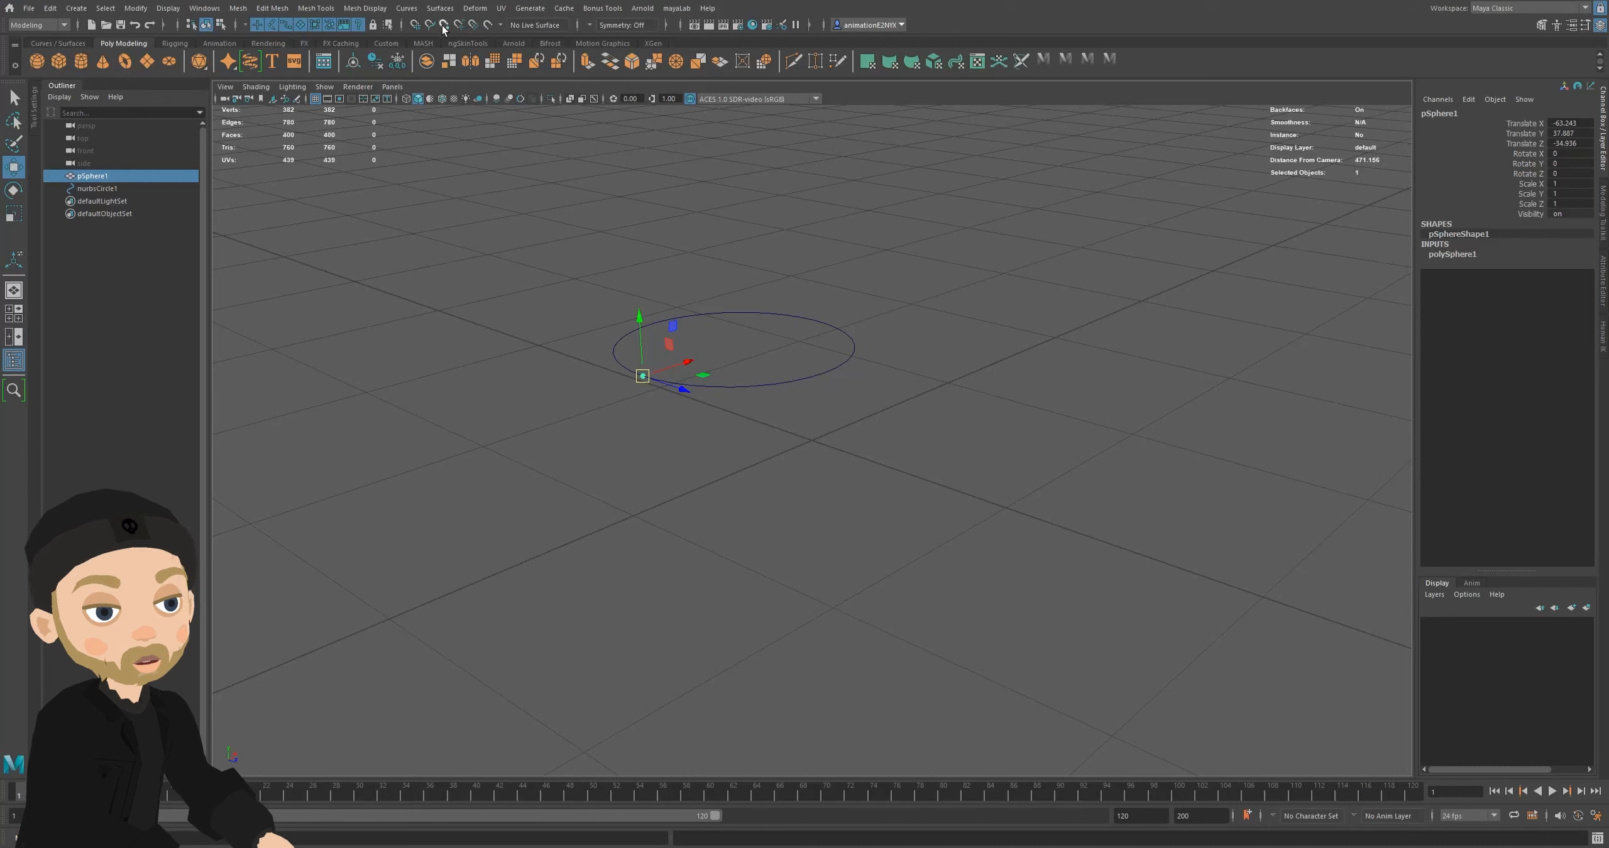
- Turn on point snapping, create a polygon cube at the grid centre, and scale it uniformly to about 45.1
left_click(443, 28)
scroll(653, 384, "up", 5)
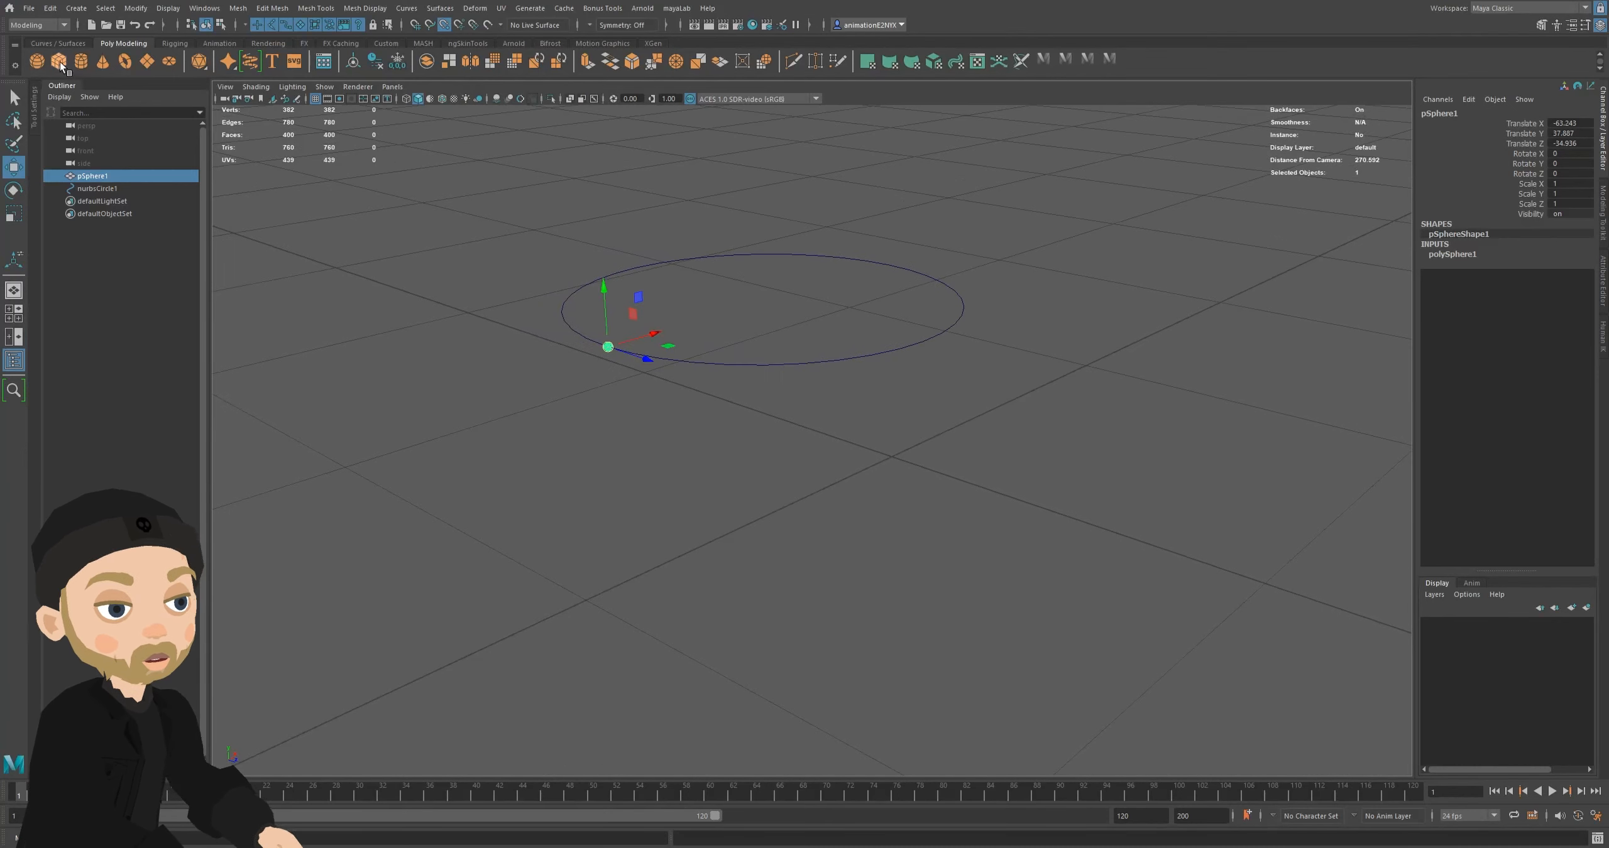
left_click(59, 63)
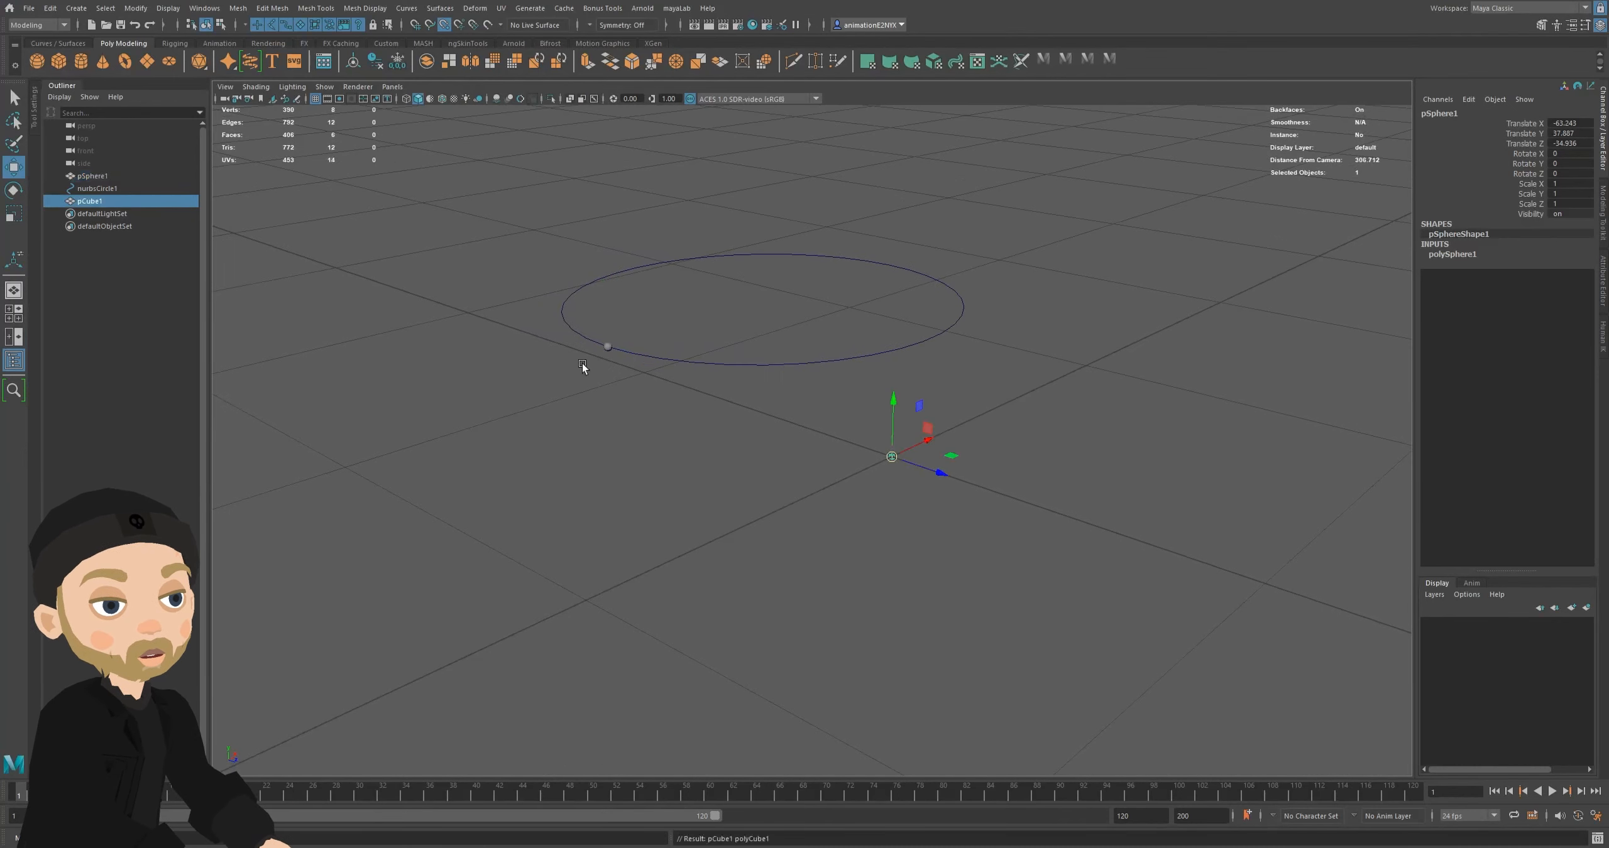
key("r")
left_click_drag(889, 458, 1033, 486)
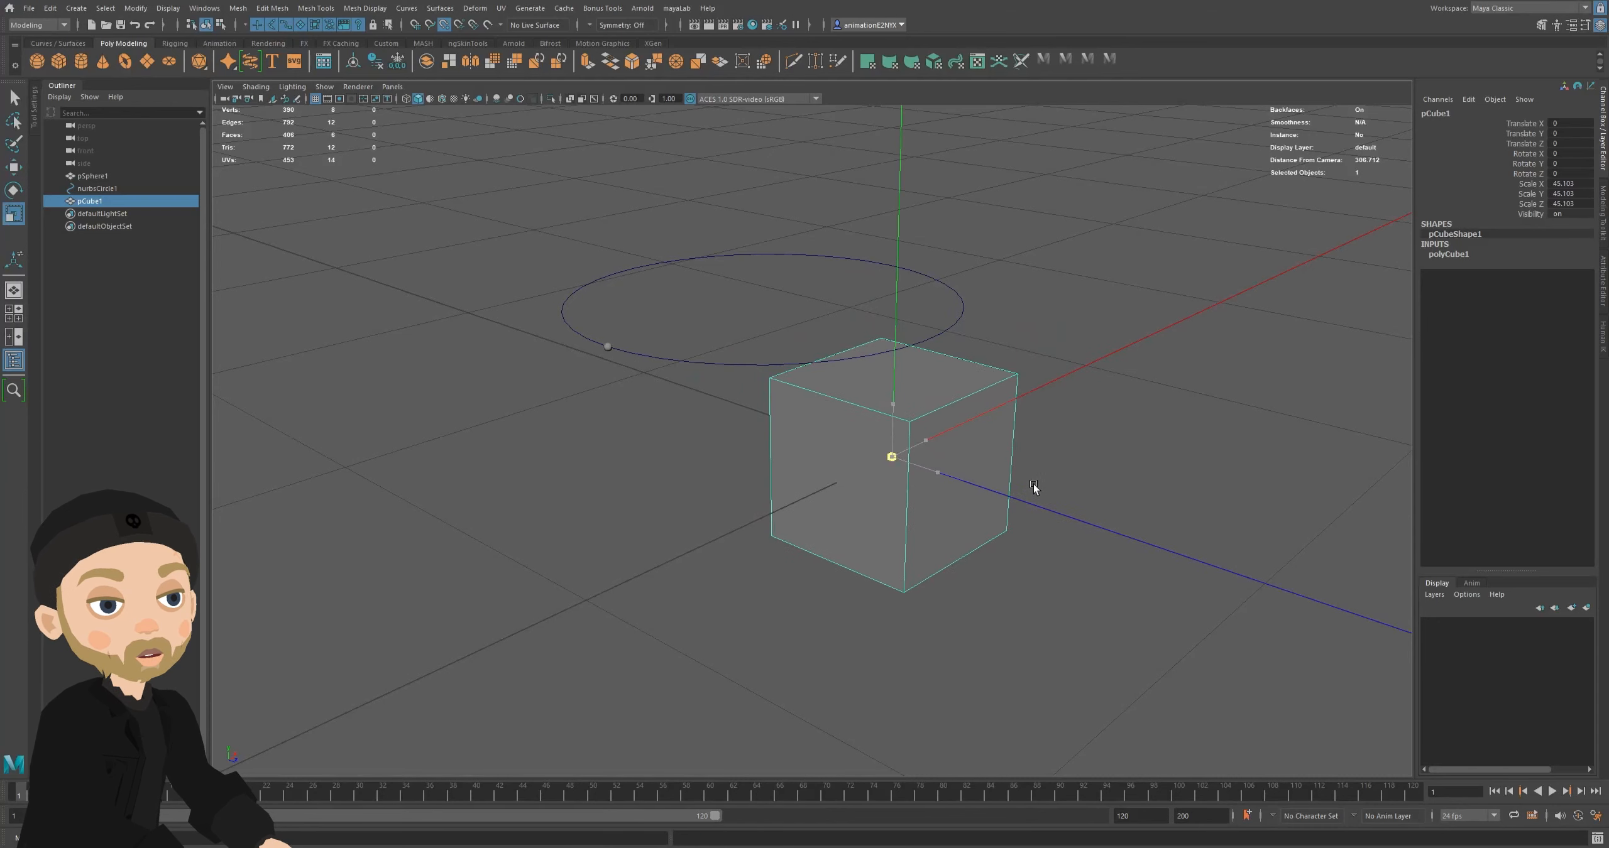
- Try snapping the sphere from the circle onto the cube's corner points
left_click(607, 347)
key("w")
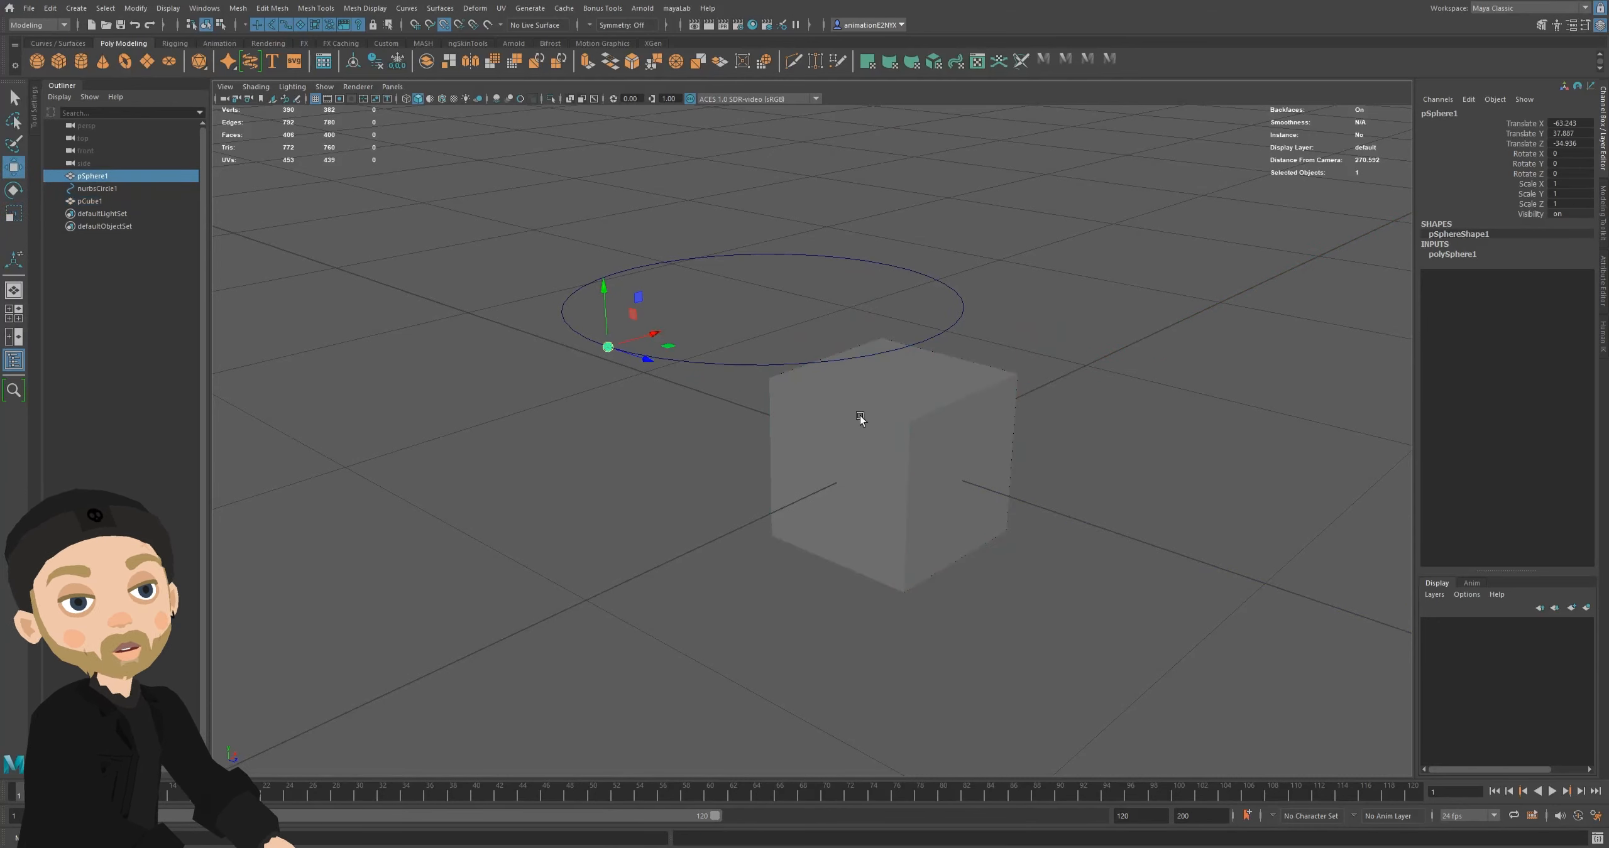
middle_click_drag(860, 416, 762, 418)
middle_click_drag(872, 558, 727, 500)
middle_click_drag(485, 290, 603, 348)
left_click(780, 377)
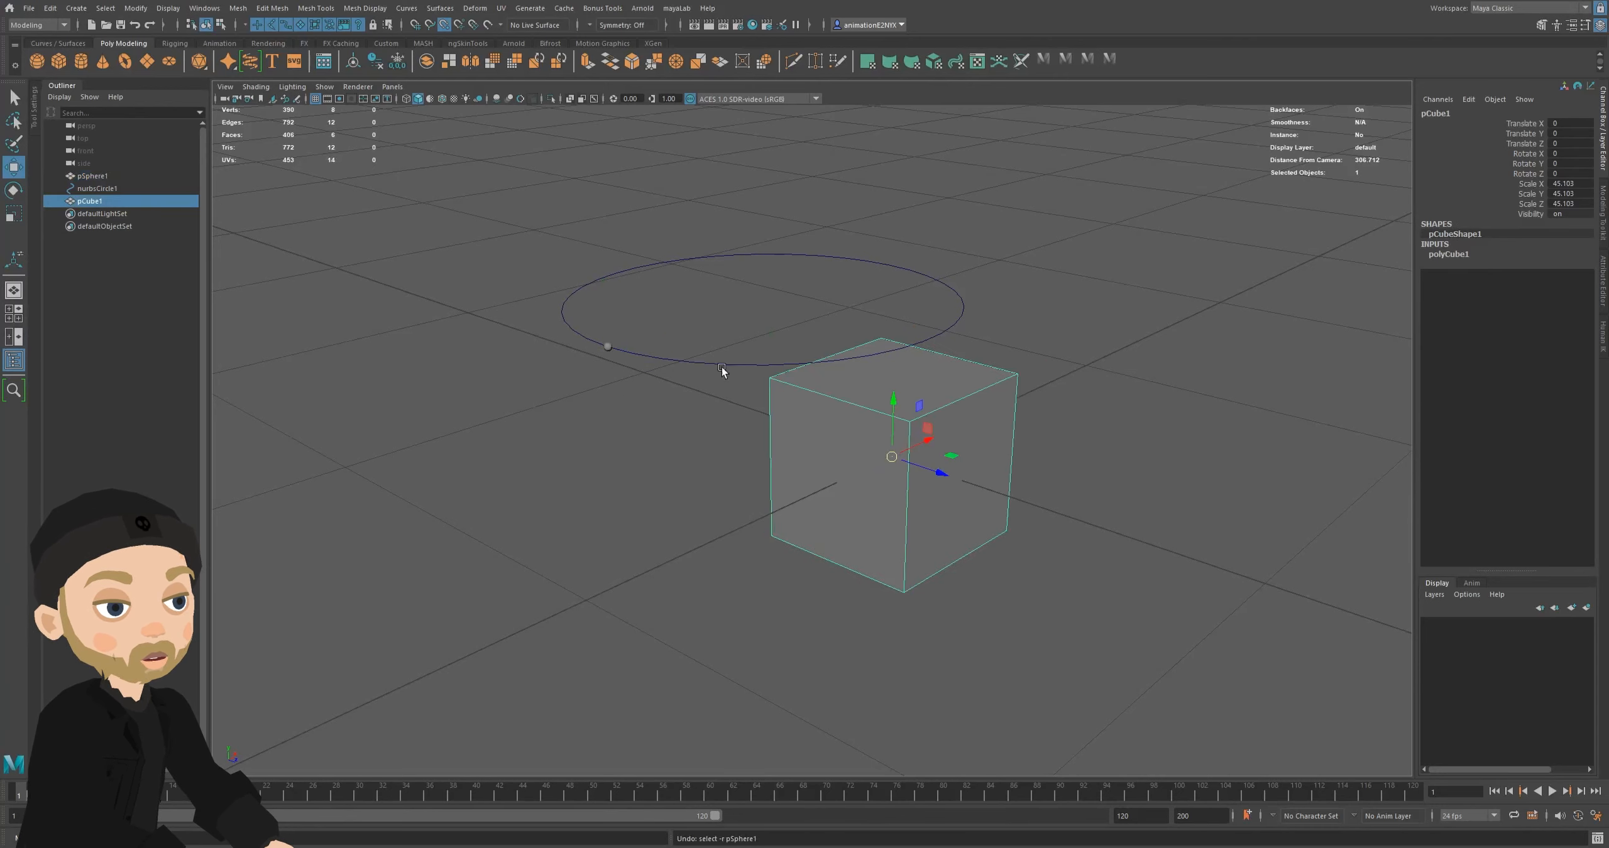
- Snap the sphere onto the cube's upper corner nearest the circle, at X -22.552, Y 22.552, Z -22.552
scroll(692, 371, "up", 3)
left_click(541, 318)
scroll(702, 437, "down", 1)
scroll(694, 435, "up", 1)
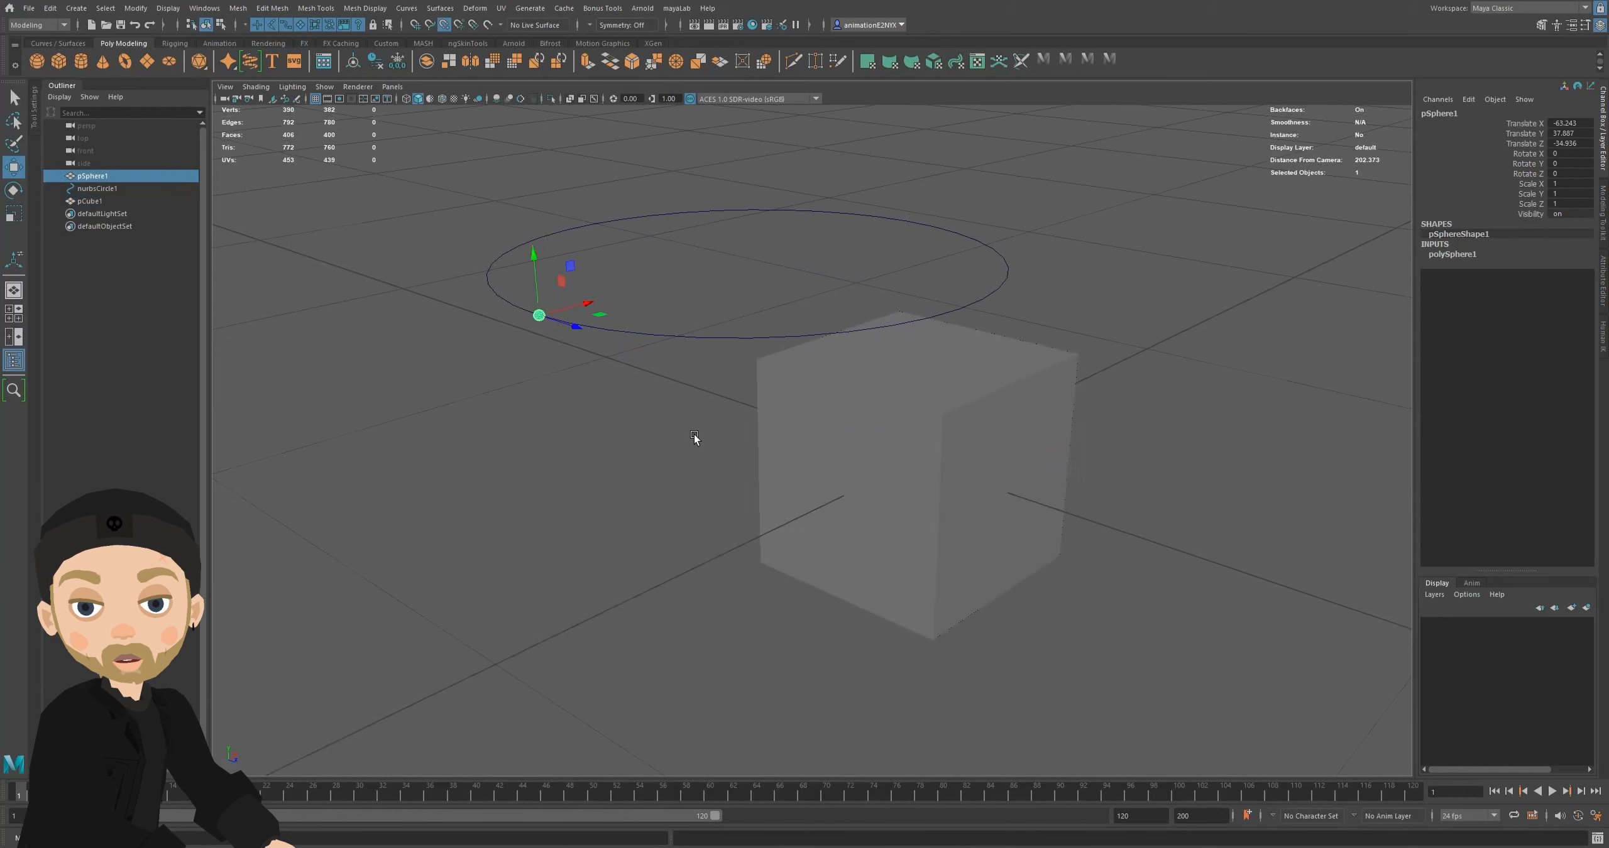
scroll(697, 409, "down", 3)
scroll(682, 340, "up", 2)
scroll(681, 336, "down", 2)
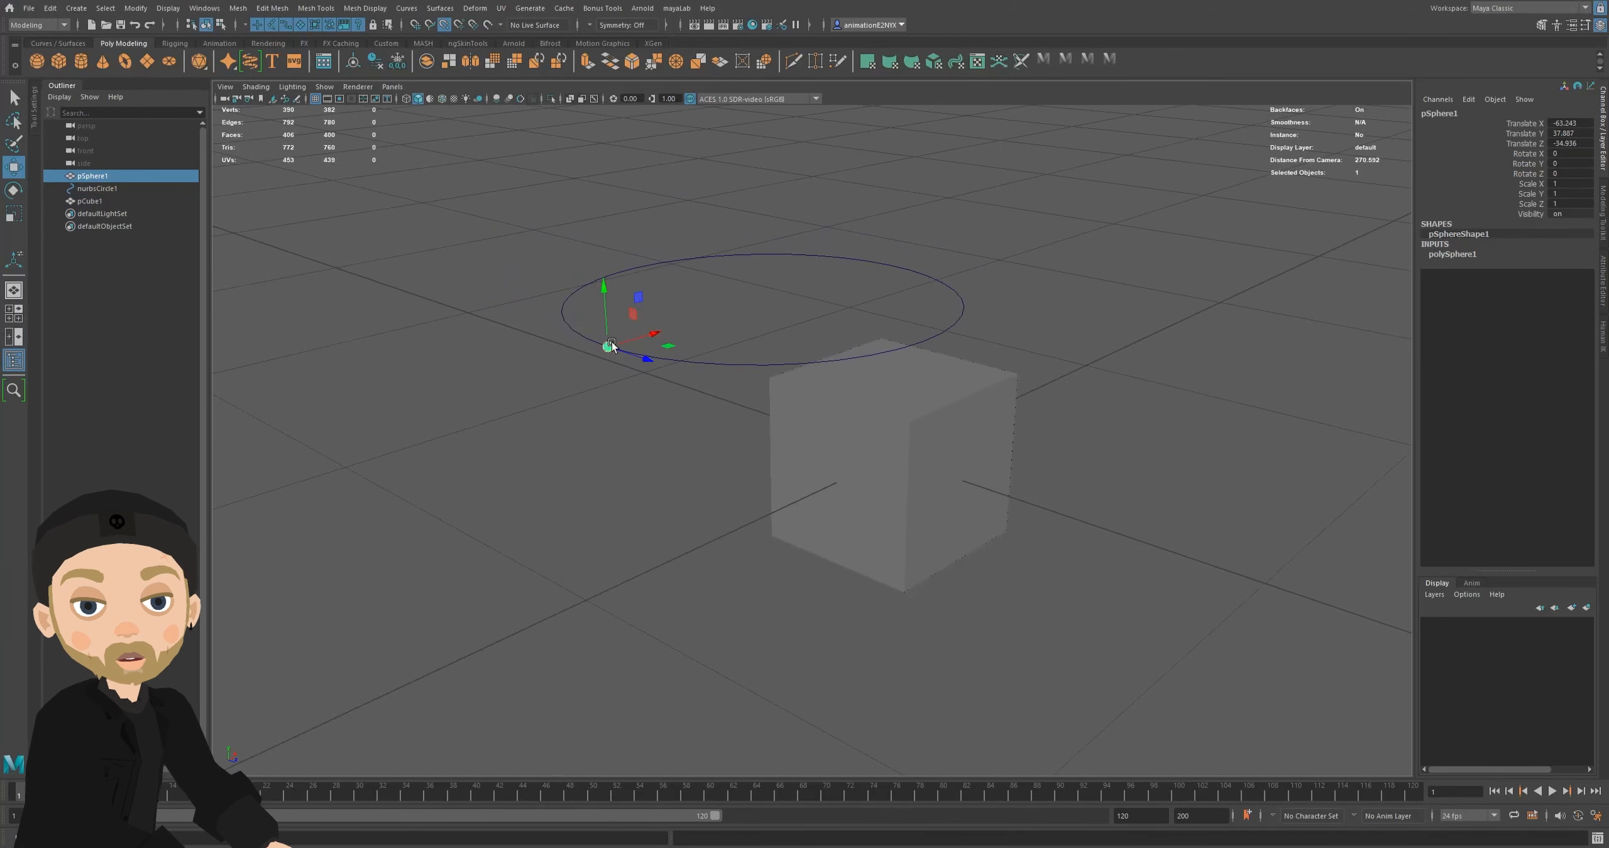
middle_click_drag(607, 347, 761, 386)
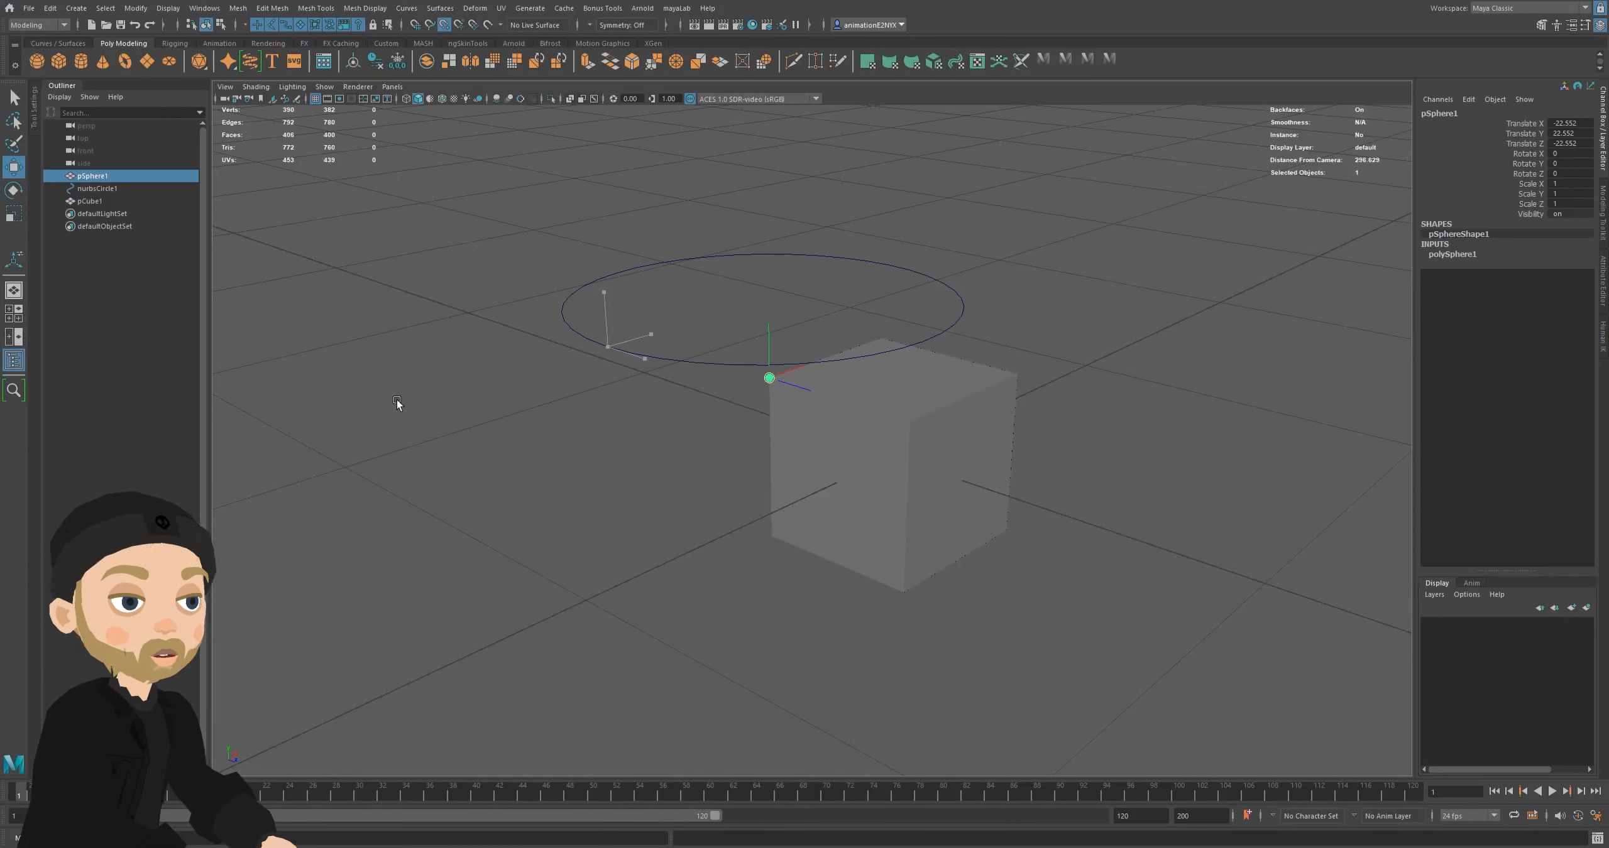
middle_click_drag(416, 440, 576, 473)
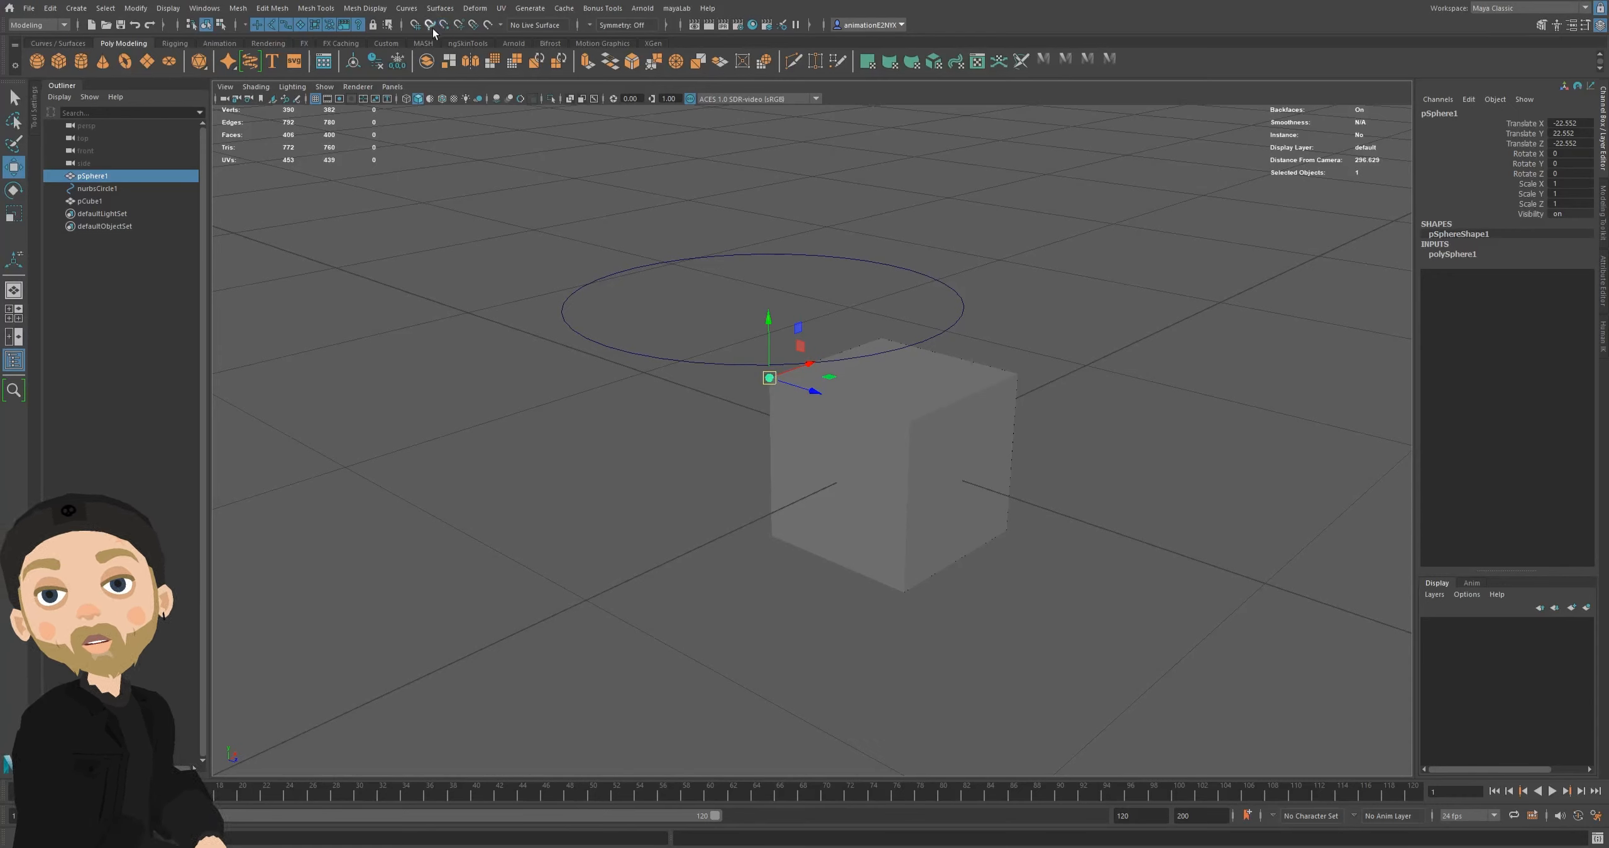
- Try temporary grid snapping on the sphere, and move it off the cube to about X 30.5, Y 28.2, Z 32.5
key("x")
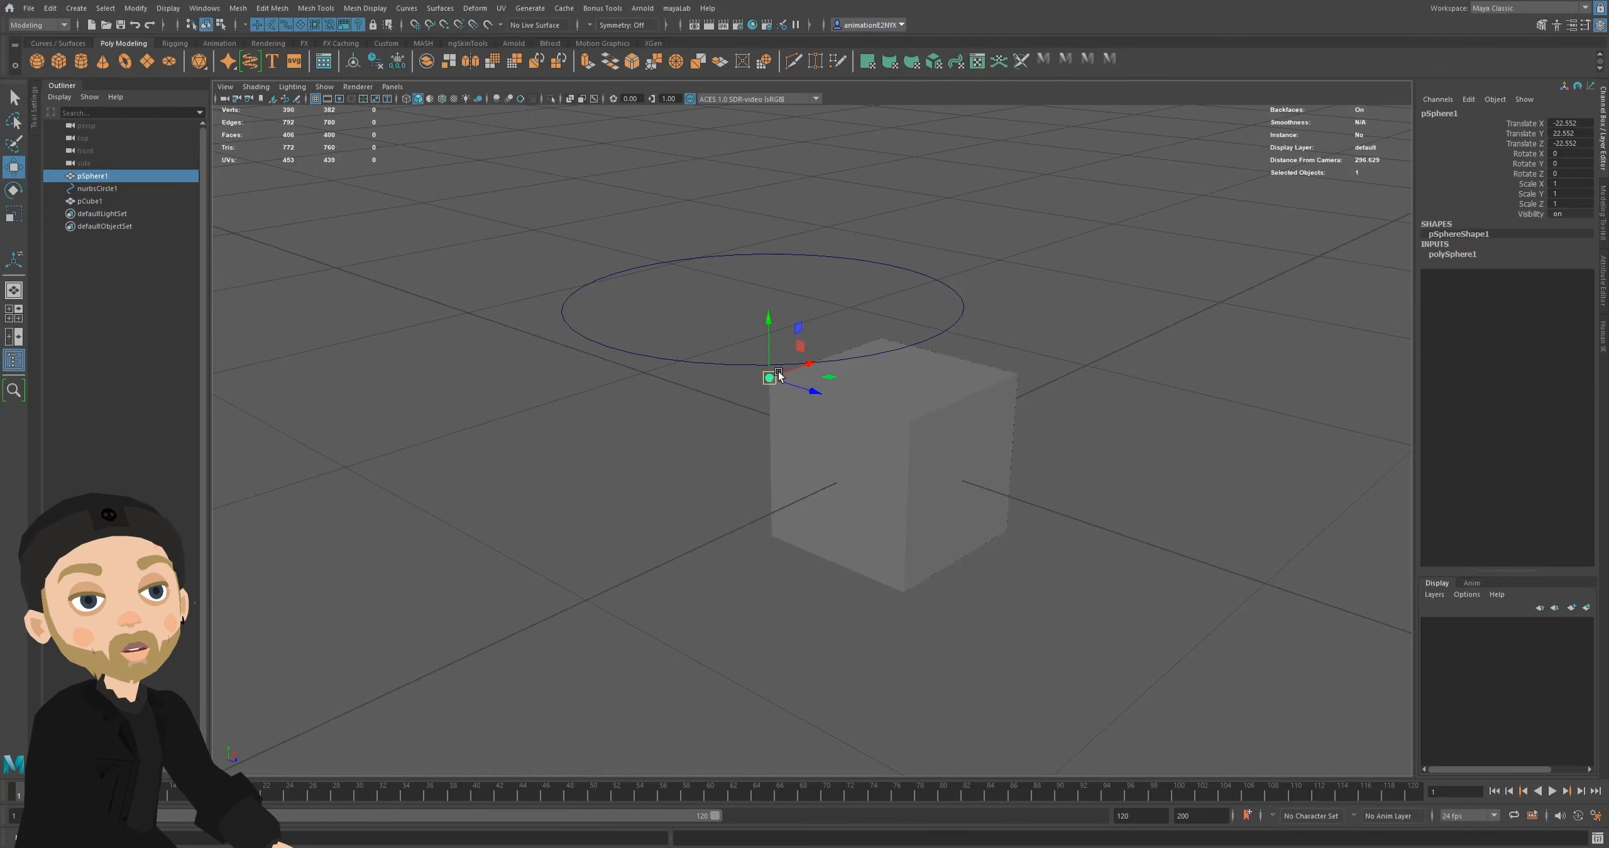
left_click_drag(778, 376, 1048, 255)
scroll(926, 364, "down", 3)
scroll(890, 251, "up", 3)
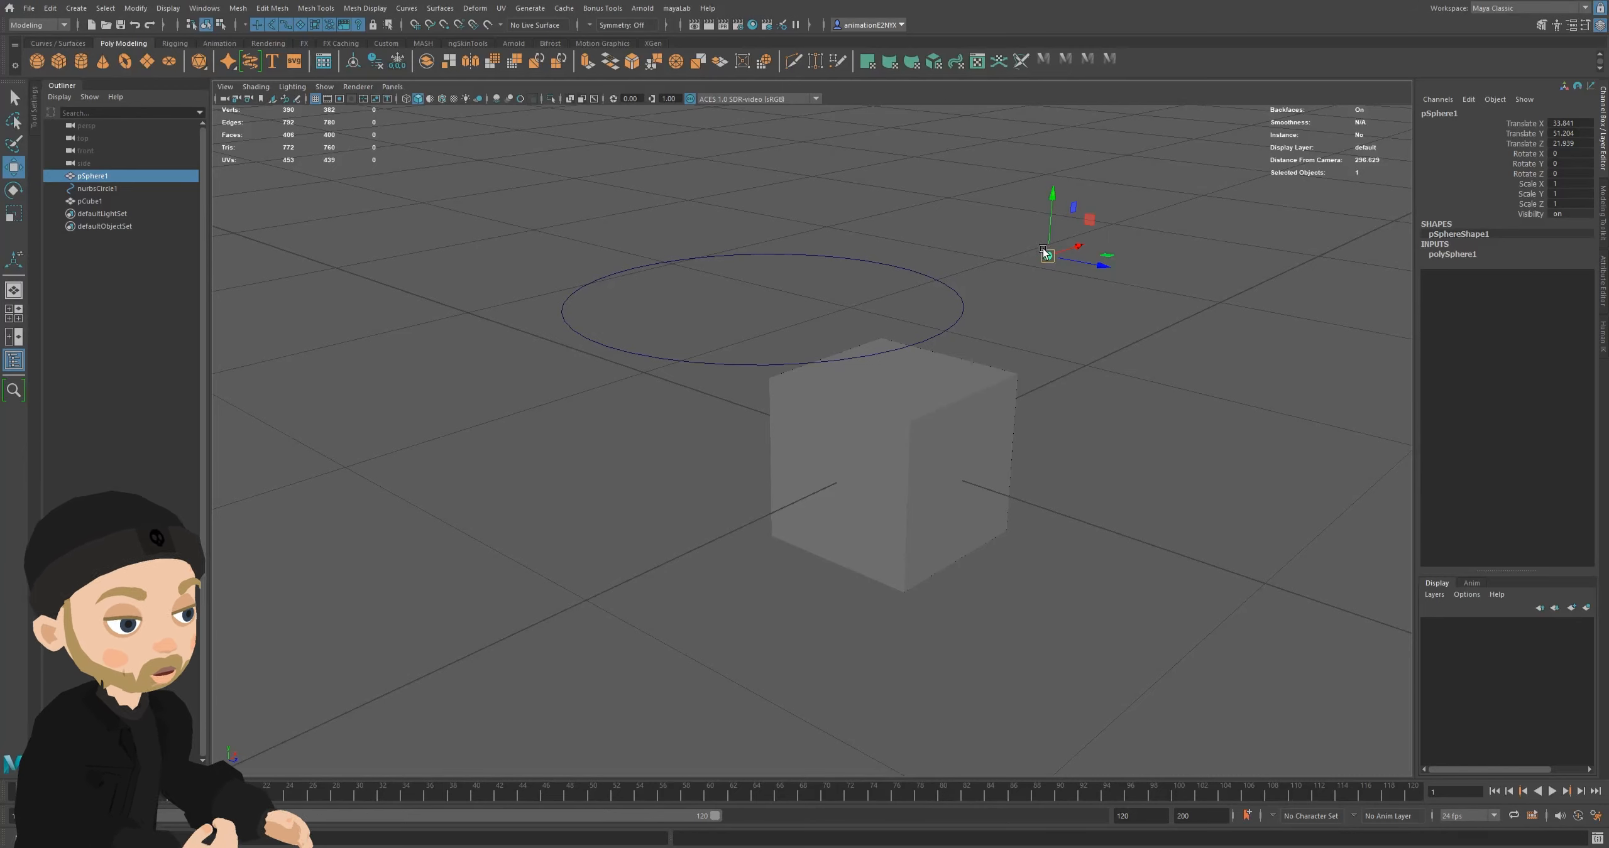
left_click_drag(1043, 252, 1066, 353)
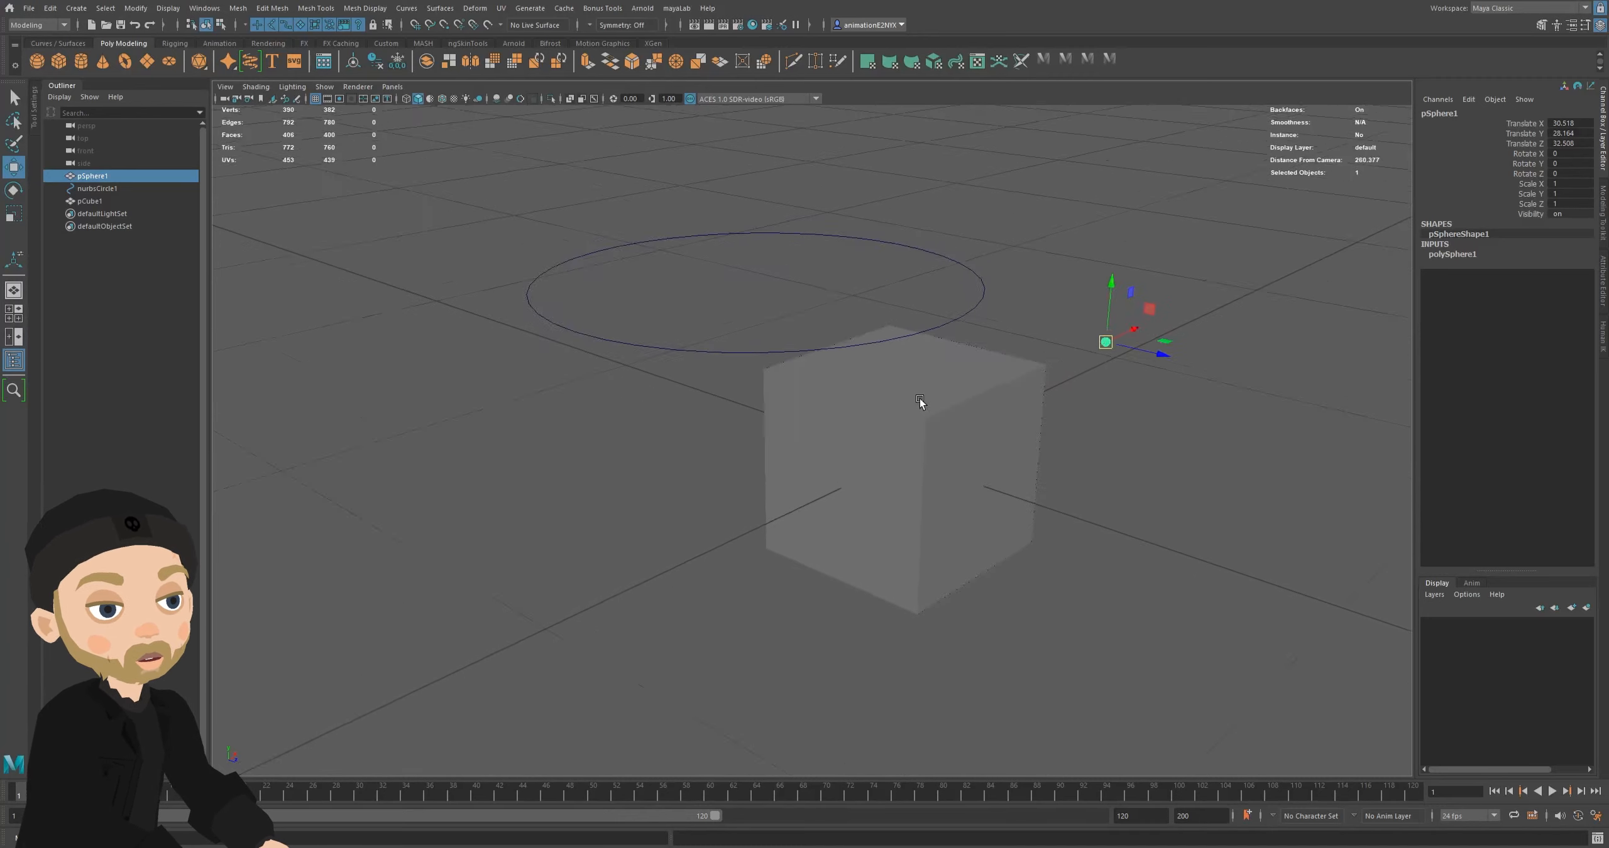
- Examine the arrangement of the cube, NURBS circle and sphere from closer, farther and shifted viewpoints
scroll(920, 400, "up", 6)
scroll(668, 388, "down", 4)
left_click_drag(668, 388, 862, 292, "alt")
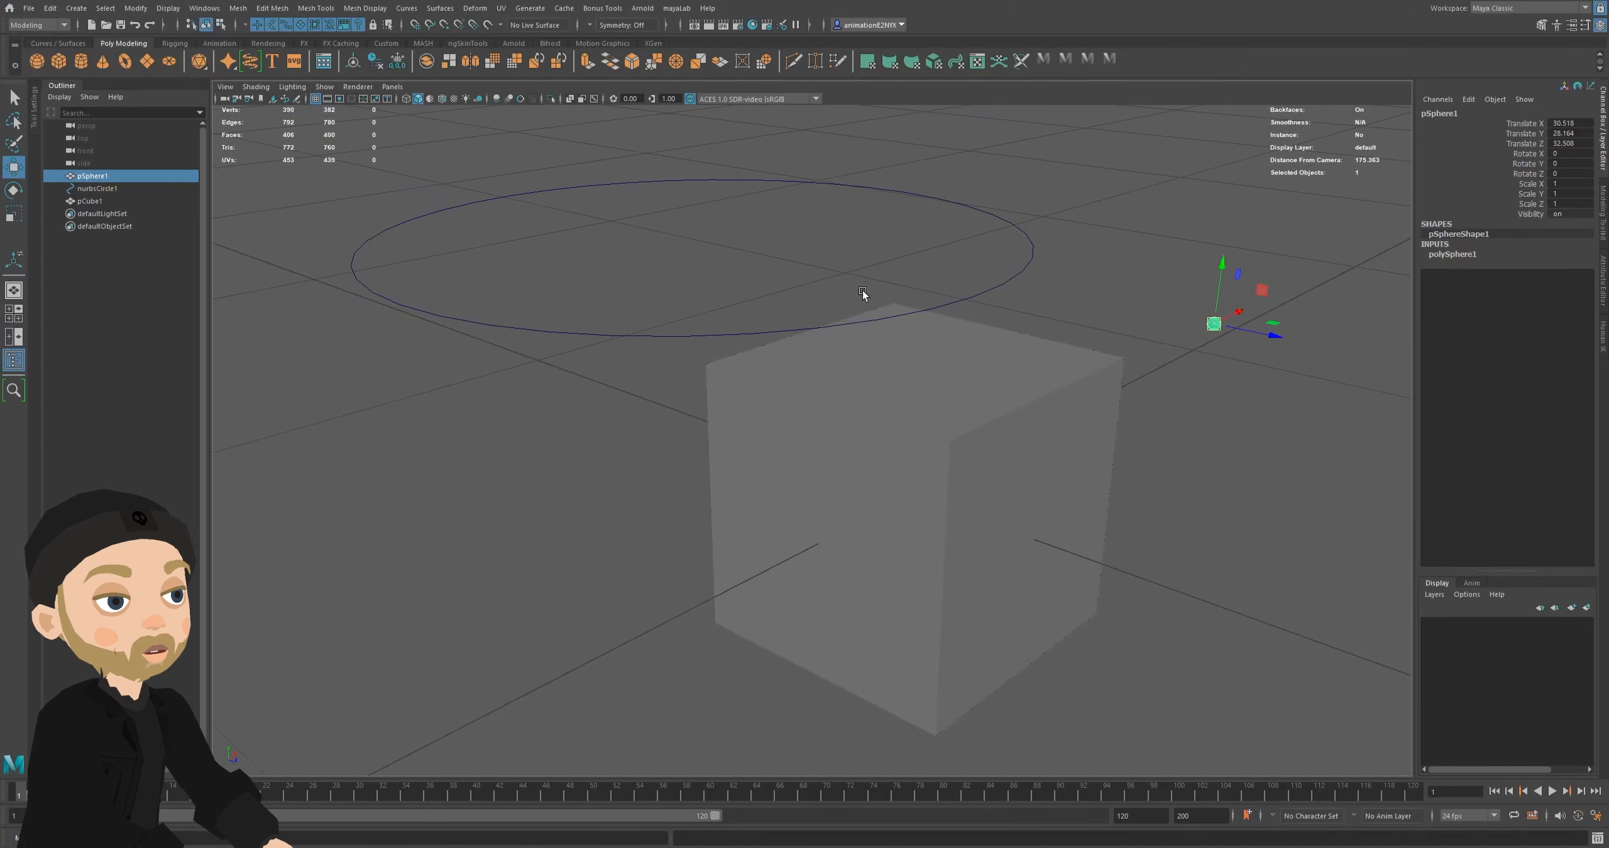
scroll(971, 432, "down", 4)
left_click_drag(970, 432, 819, 374, "alt")
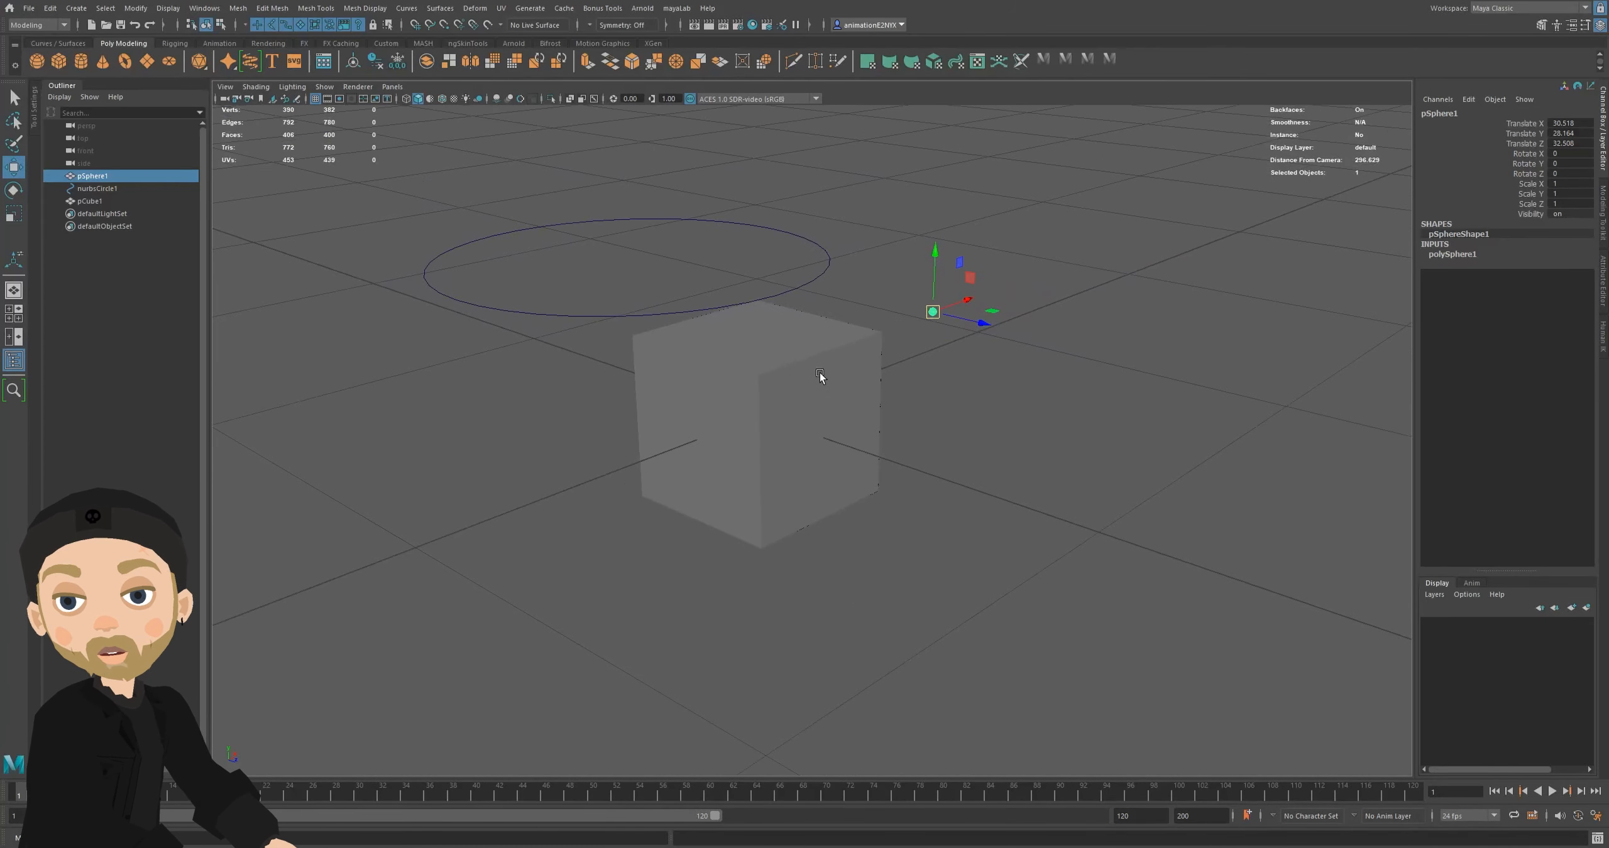
right_click_drag(830, 369, 774, 325, "alt")
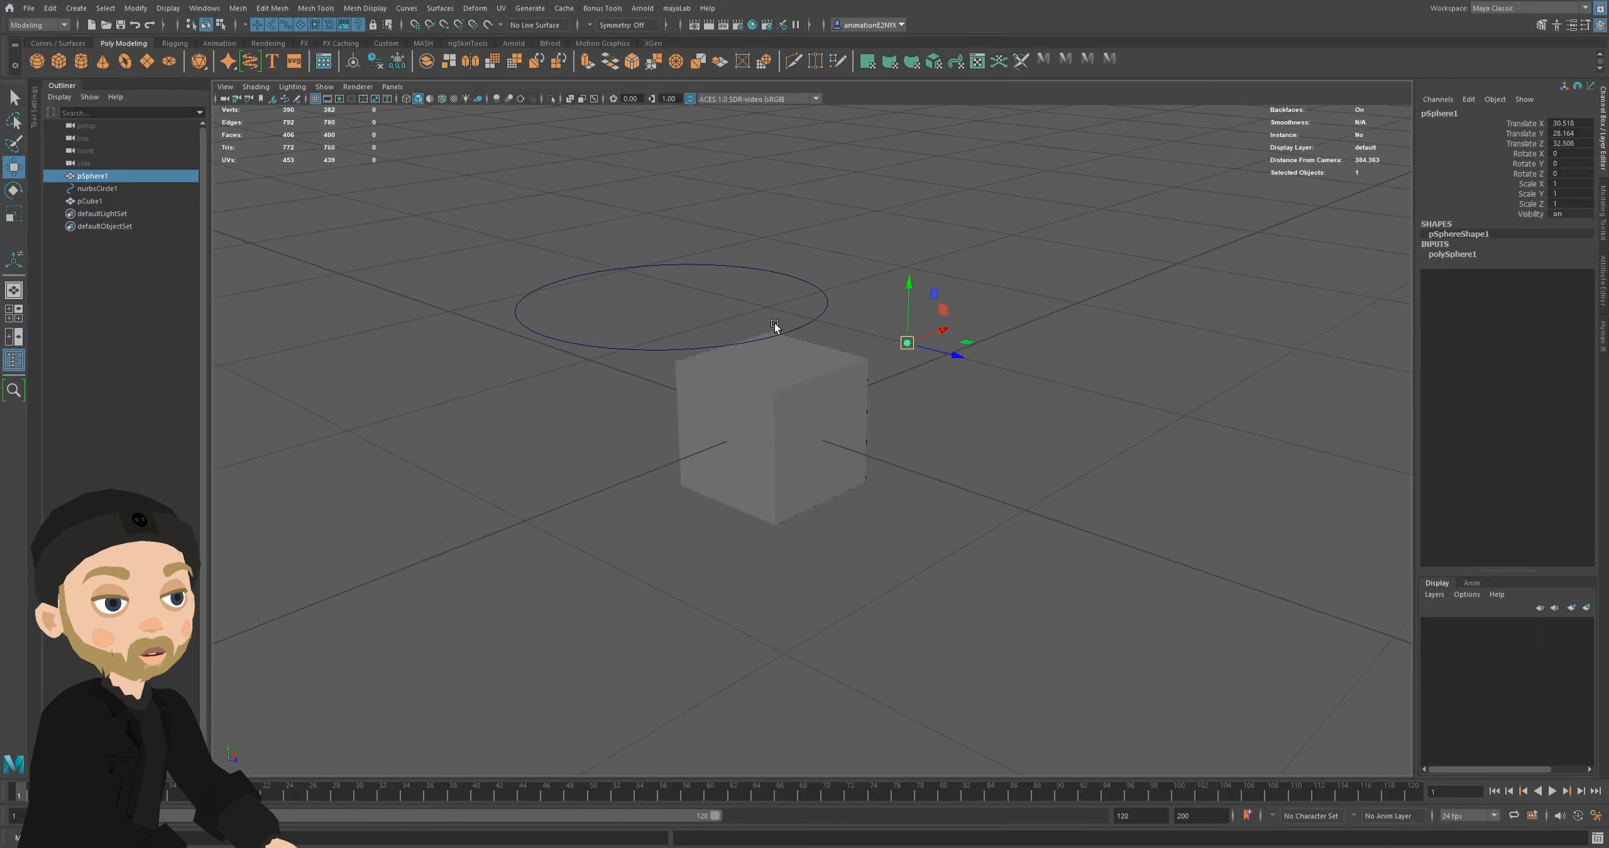
middle_click_drag(774, 324, 830, 352, "alt")
right_click_drag(829, 352, 786, 455, "alt")
middle_click_drag(787, 455, 812, 385, "alt")
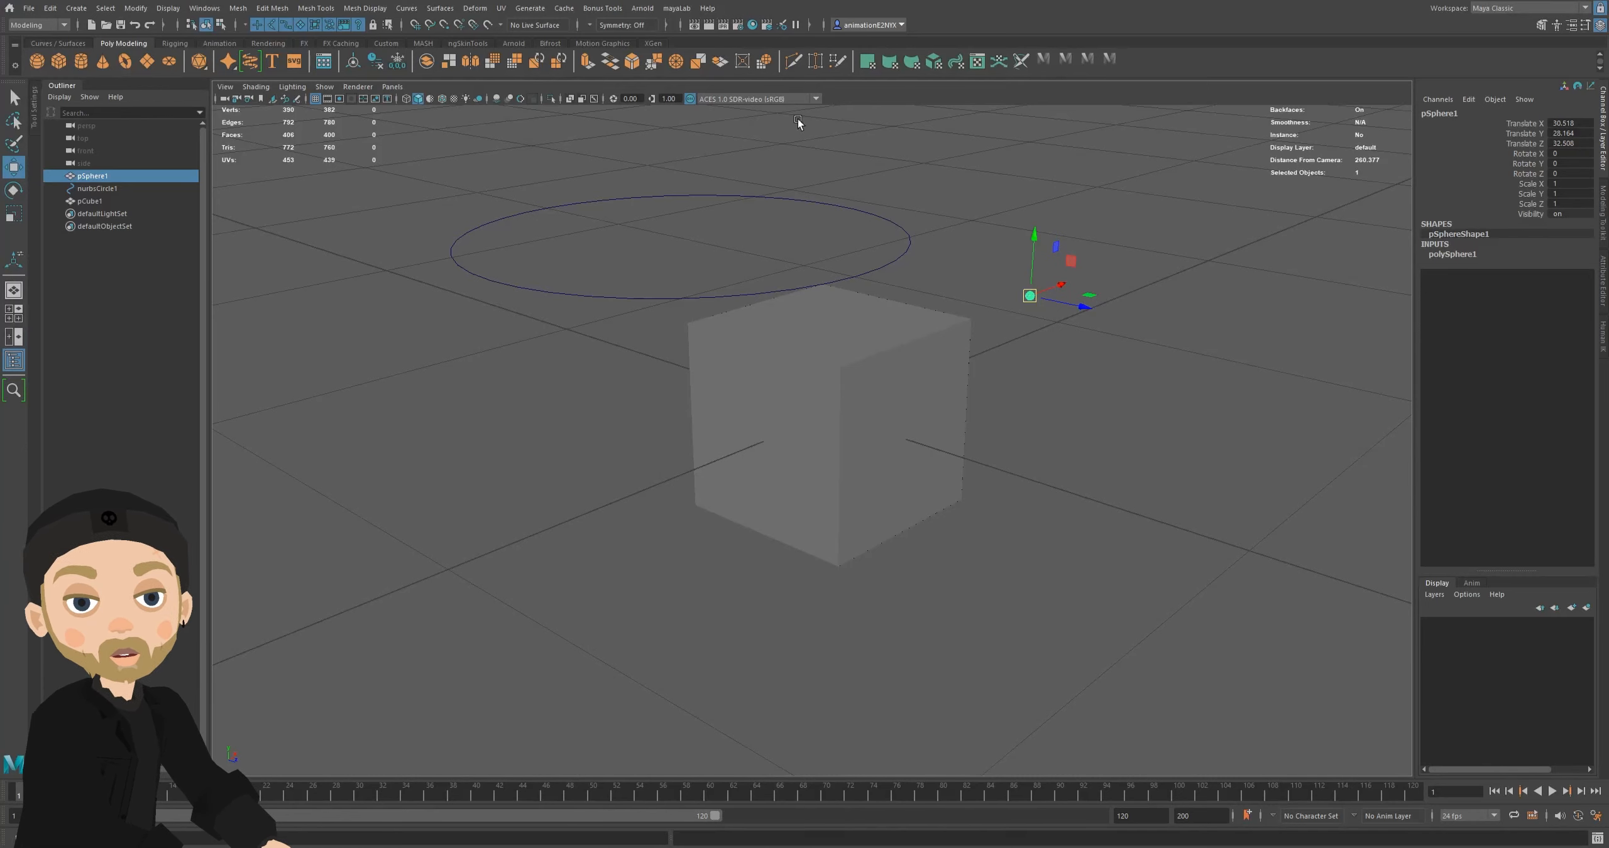
middle_click_drag(794, 148, 1008, 433, "alt")
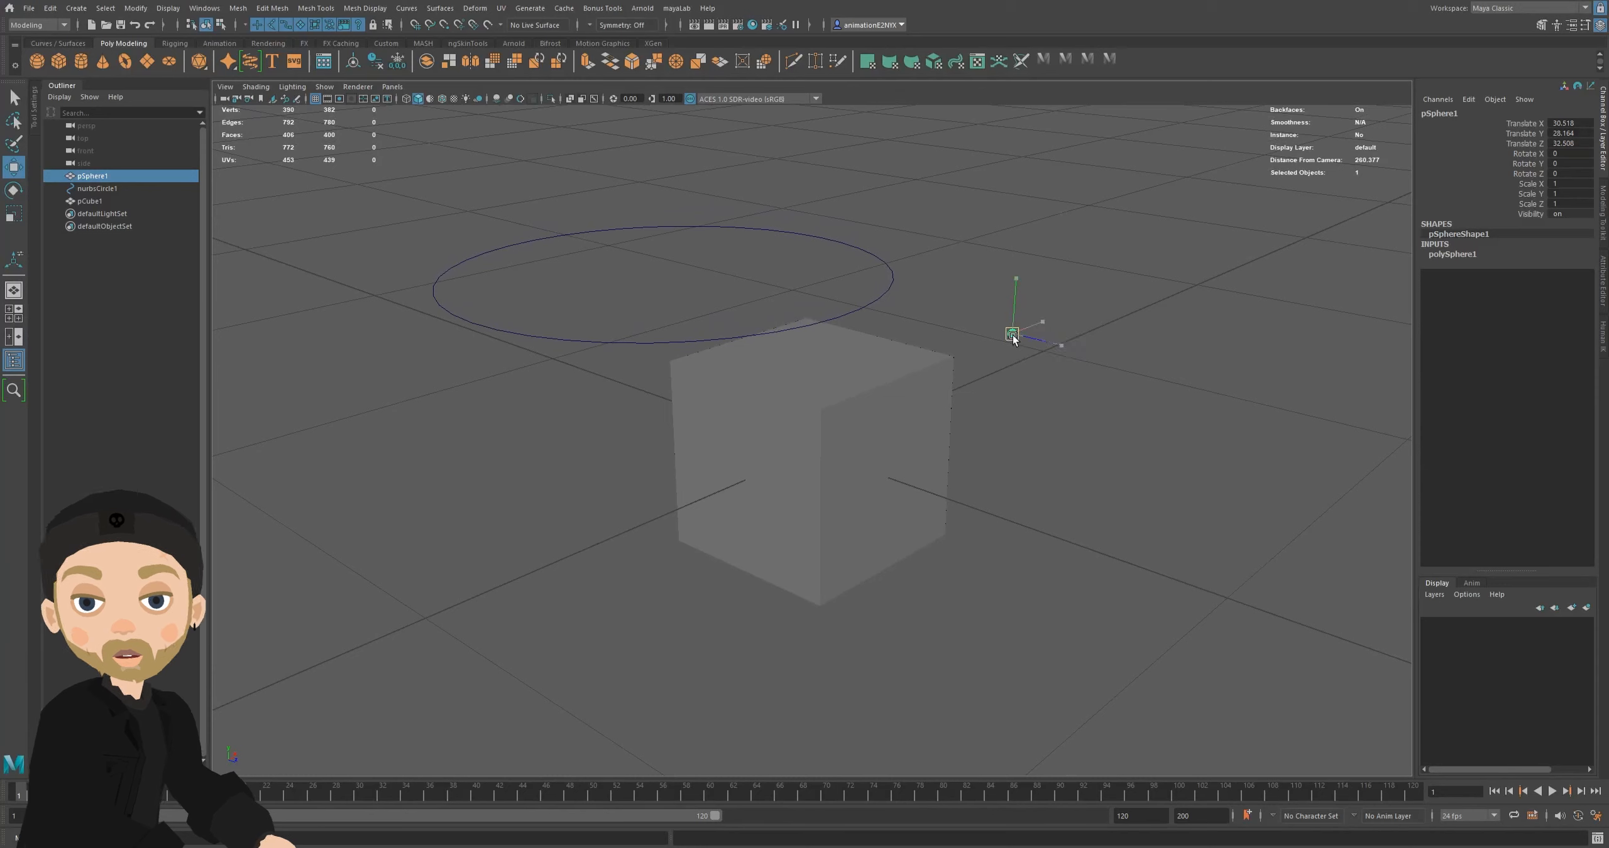
middle_click_drag(831, 432, 802, 412)
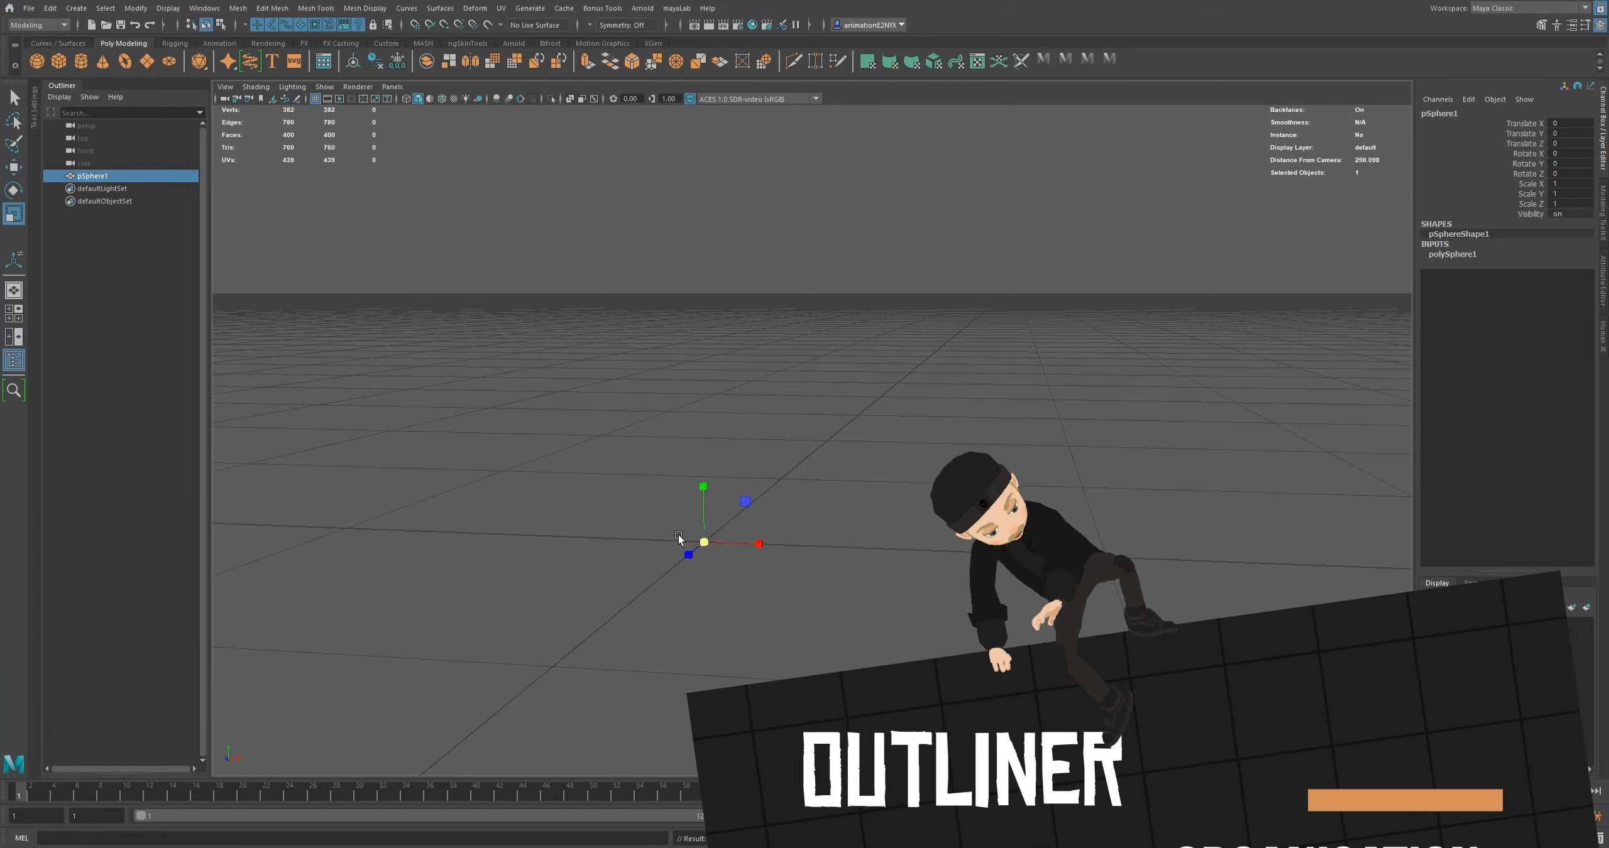
- Scale the polygon sphere at the grid centre uniformly to about 27.5
left_click_drag(706, 545, 889, 556)
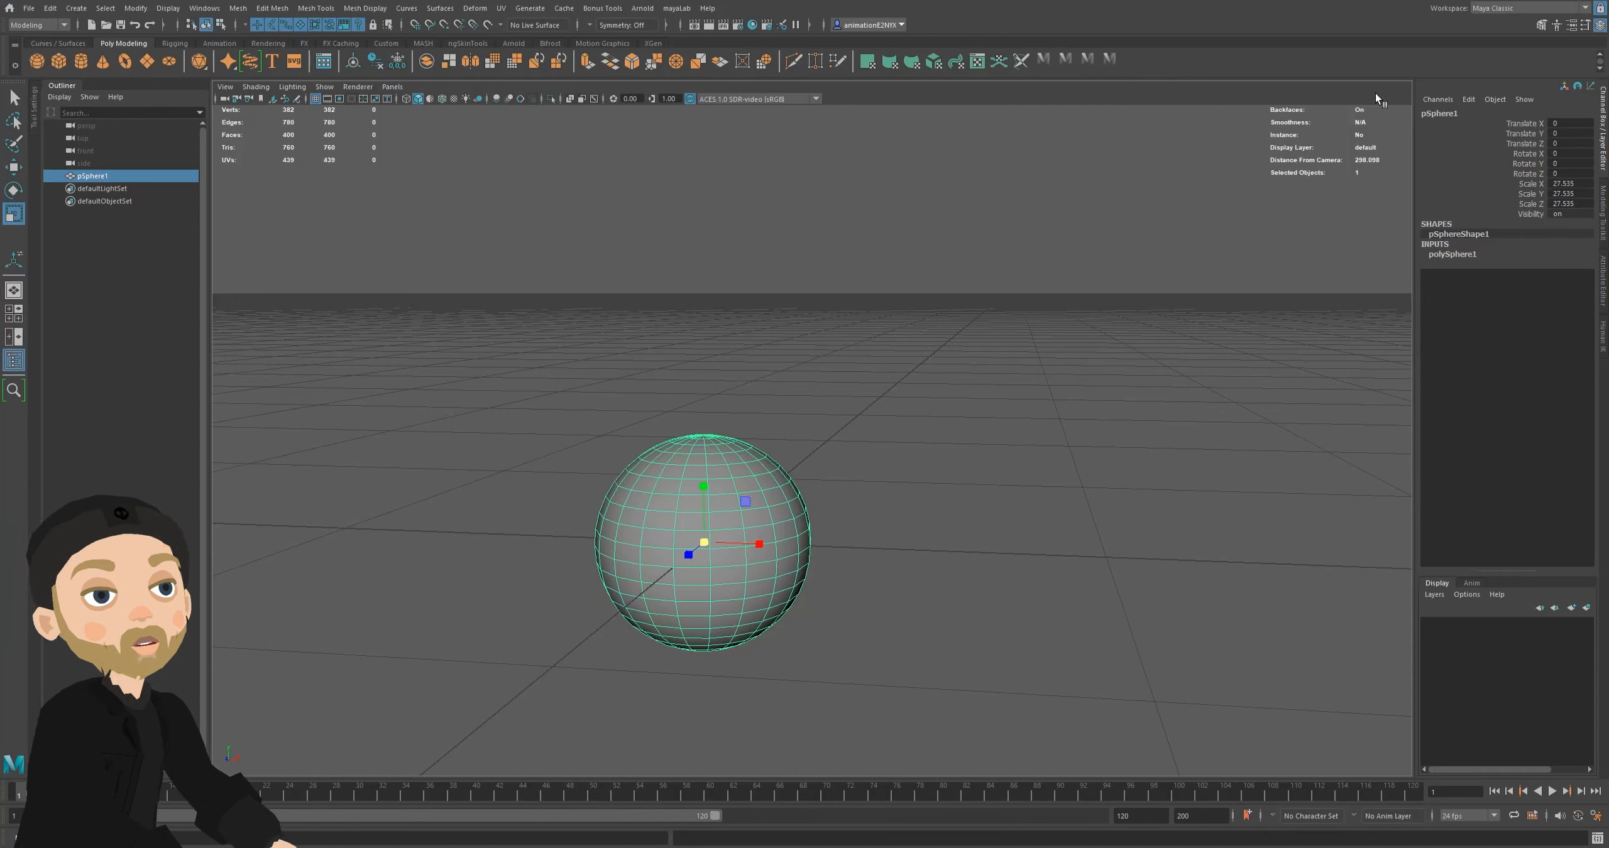
- Open the list of available workspaces to review the layout options
left_click(1515, 14)
left_click(1515, 13)
left_click(1517, 13)
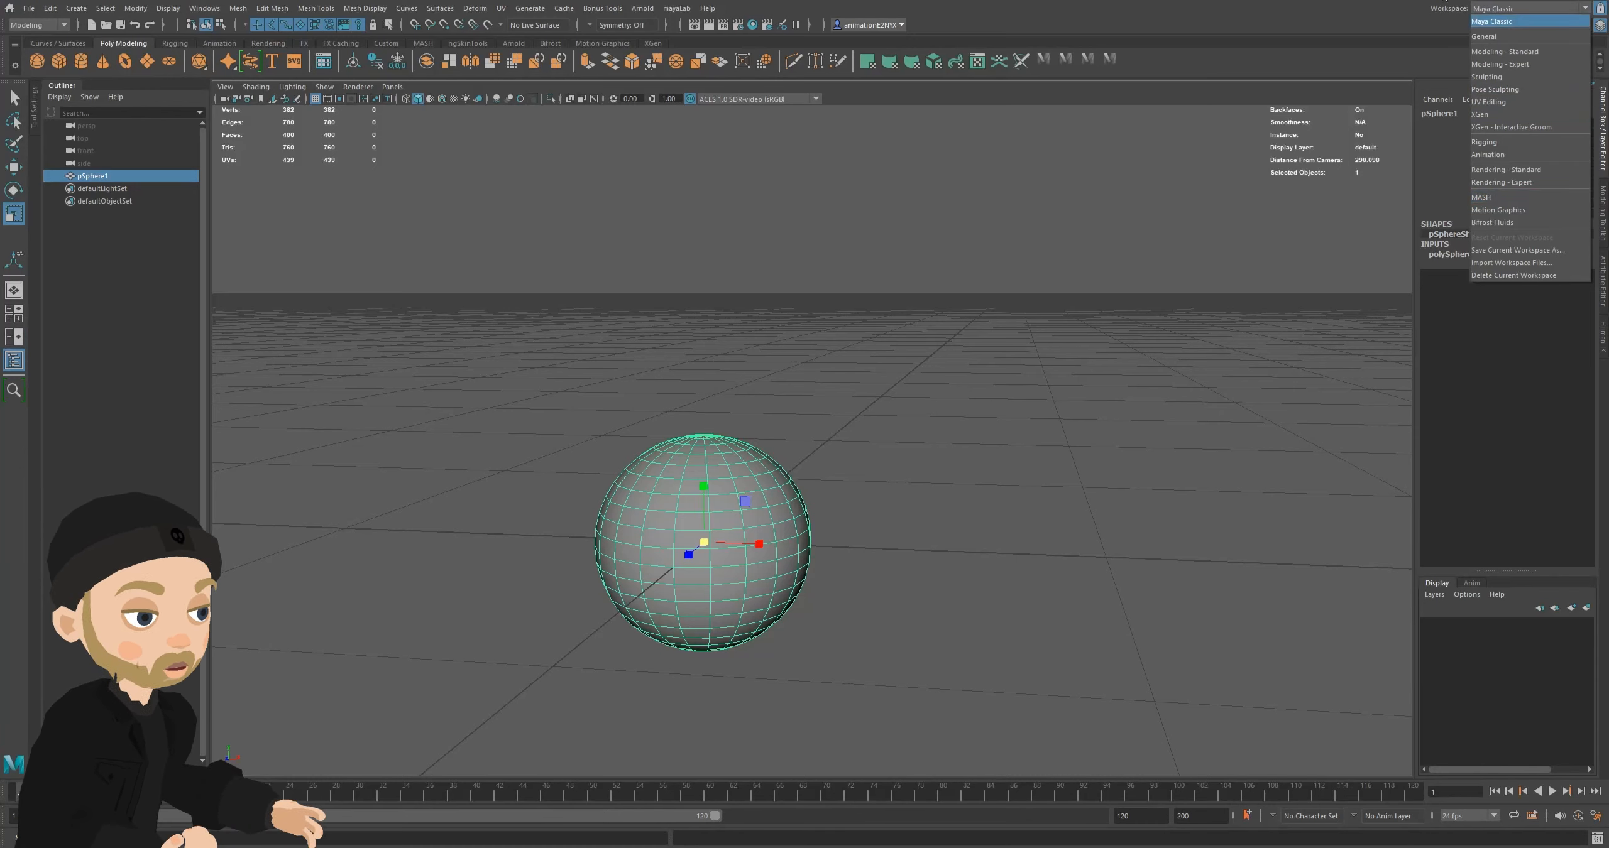
- Review the list of available workspaces and choose Maya Classic as the workspace
left_click(1373, 28)
left_click(1522, 8)
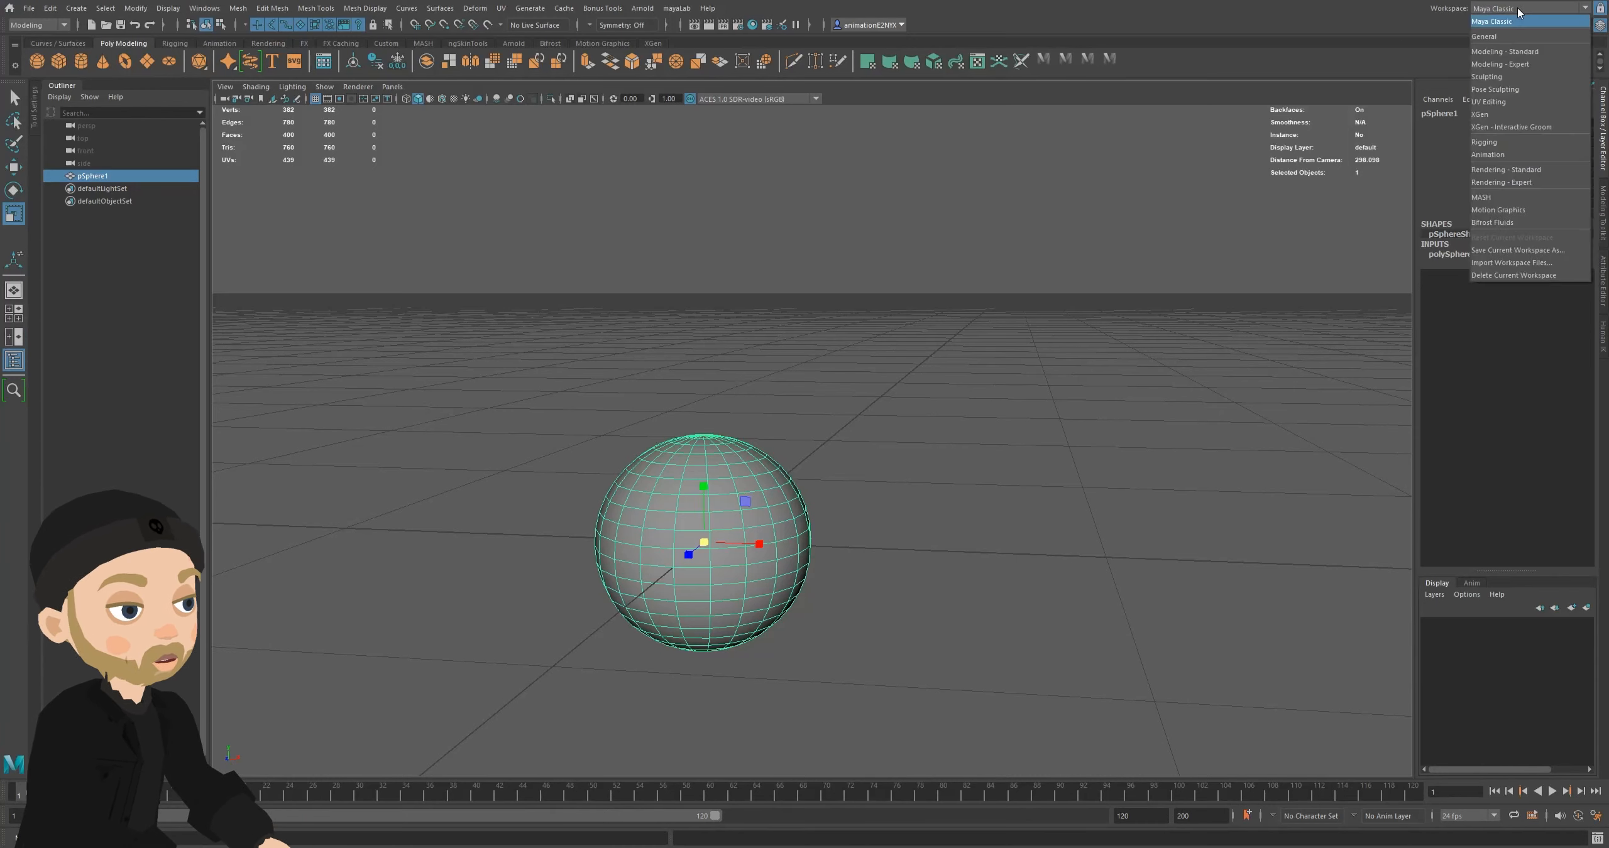
left_click(1496, 21)
scroll(844, 503, "up", 3)
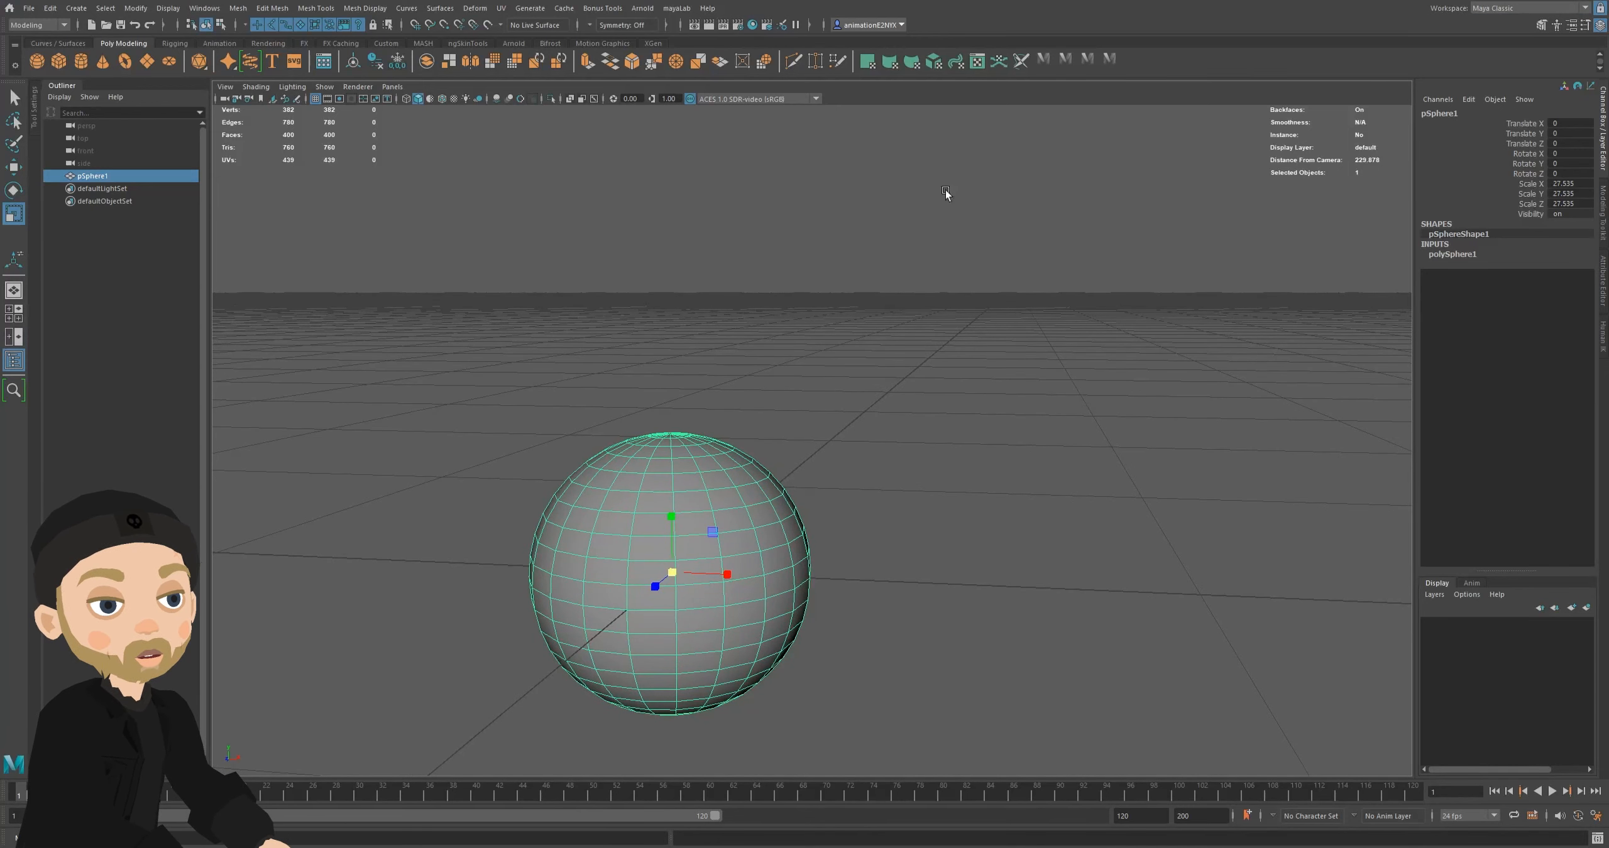
middle_click_drag(683, 387, 704, 414, "alt")
left_click(1508, 9)
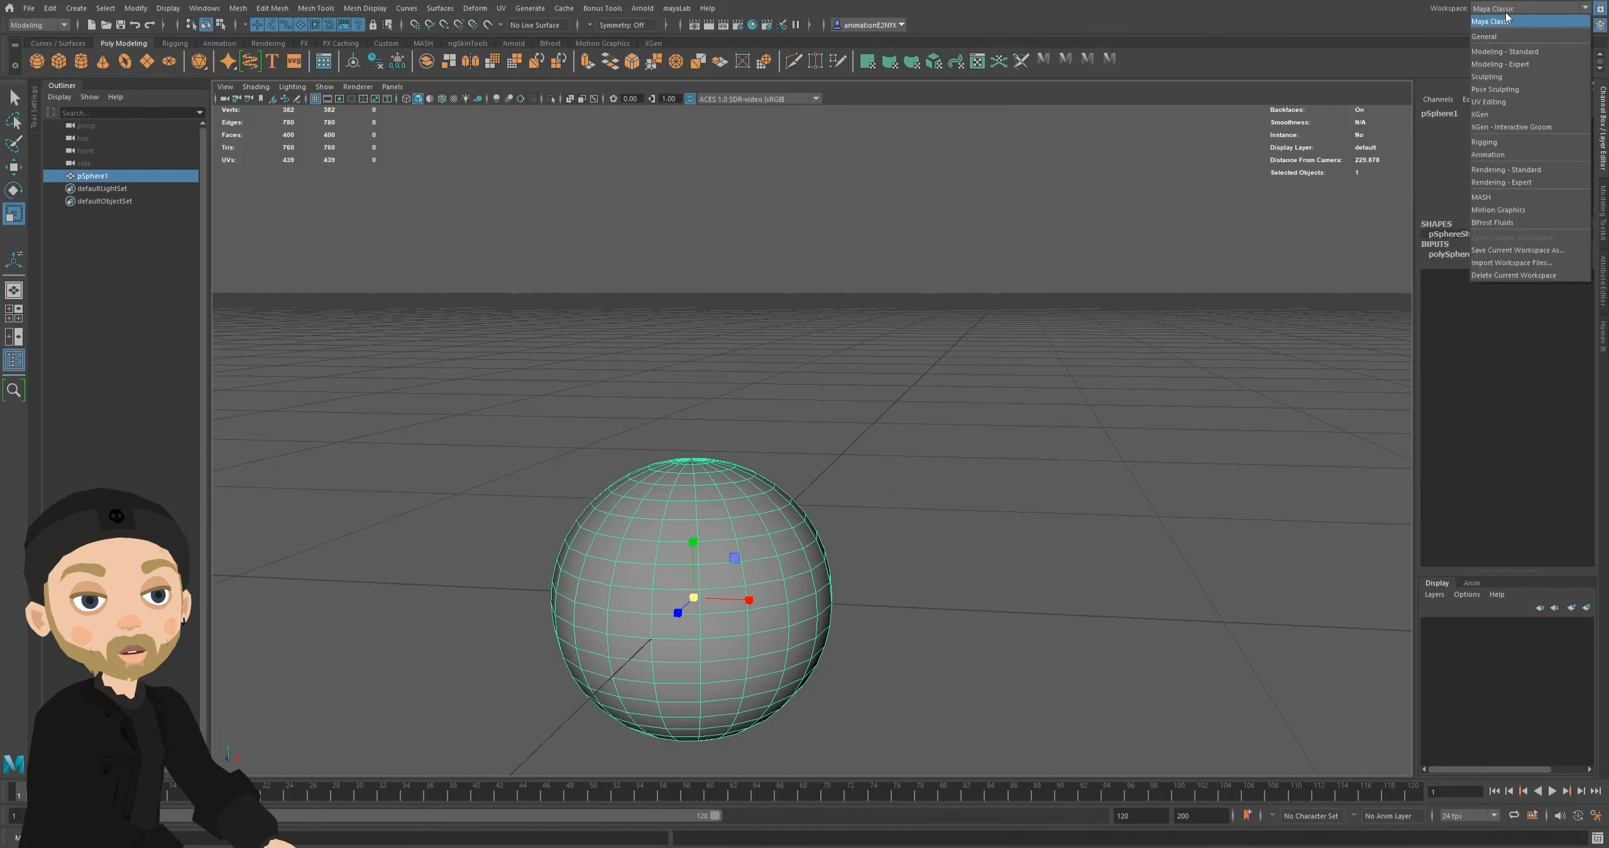
left_click(1518, 23)
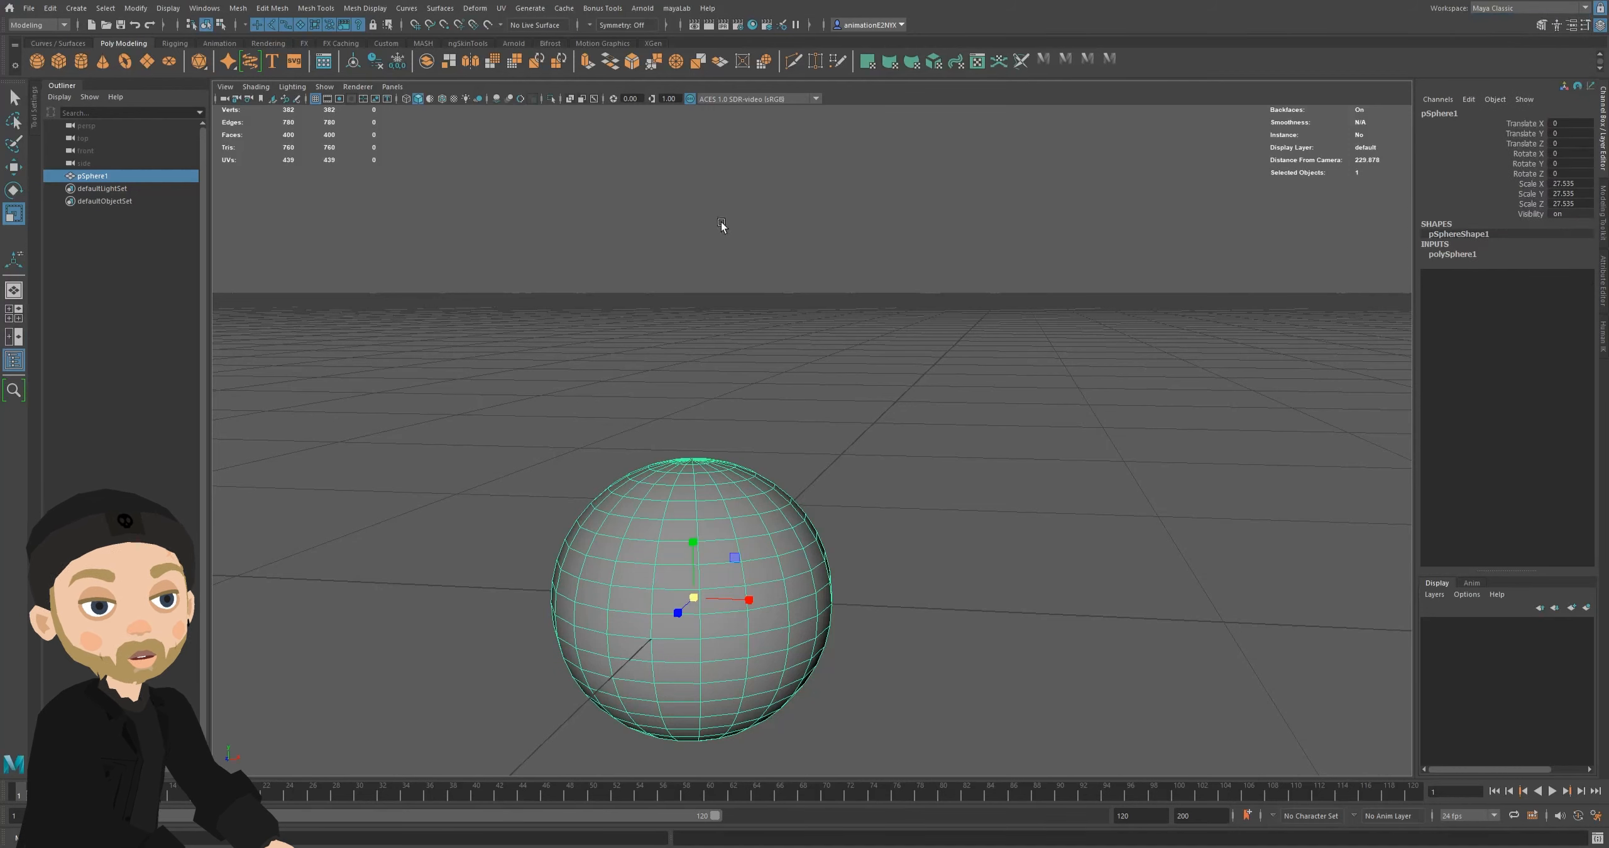
- Duplicate the selected polygon sphere five times in place at the grid centre
middle_click_drag(722, 226, 817, 264, "alt")
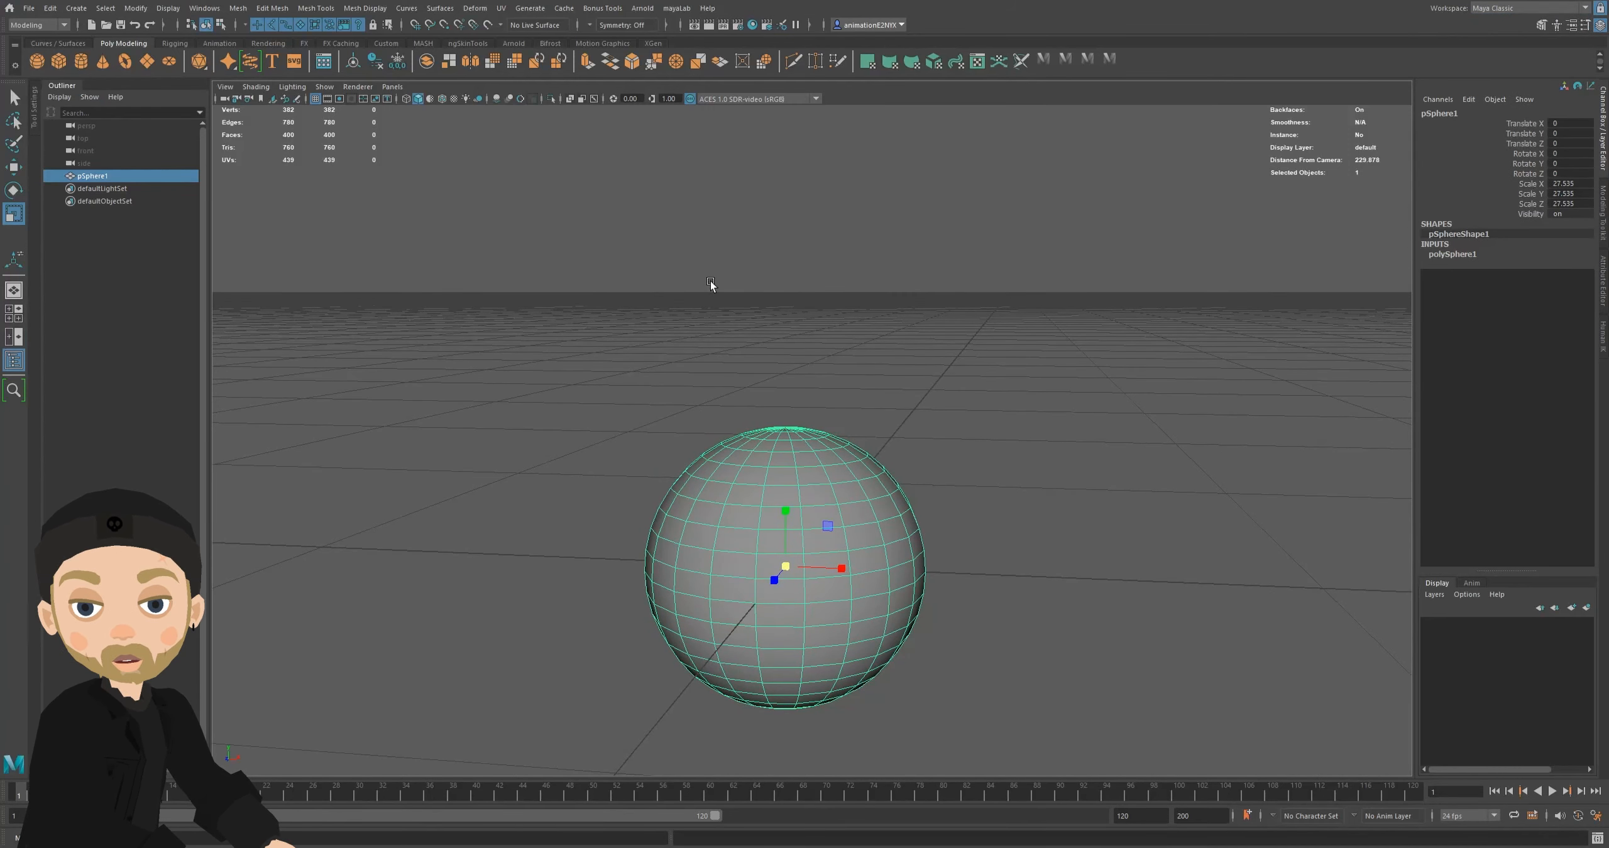
left_click_drag(687, 269, 734, 302, "alt")
scroll(729, 303, "down", 5)
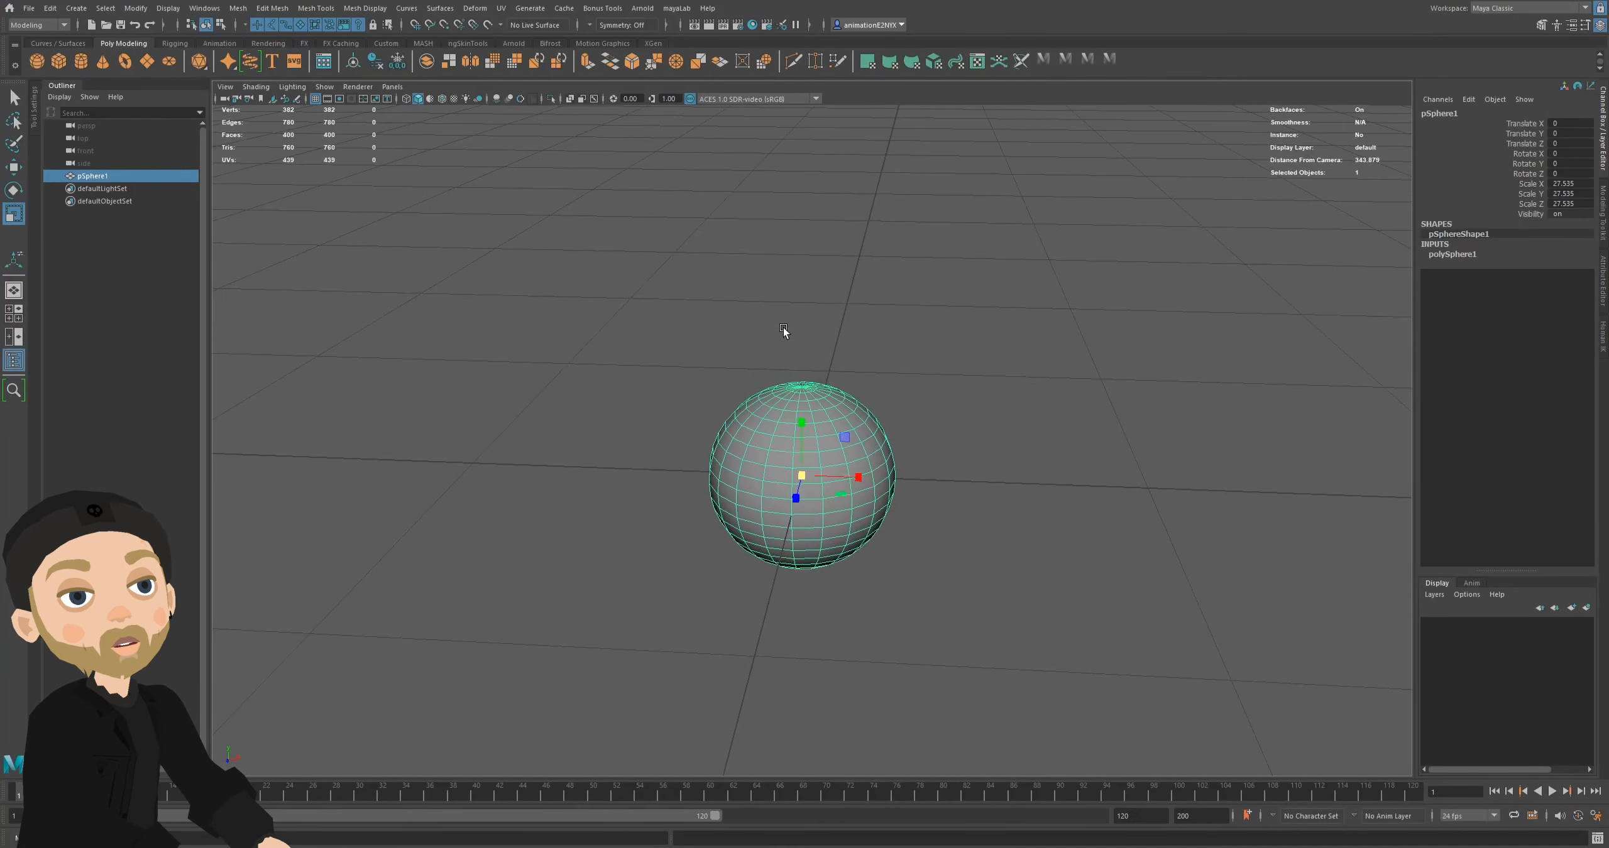
scroll(789, 318, "down", 1)
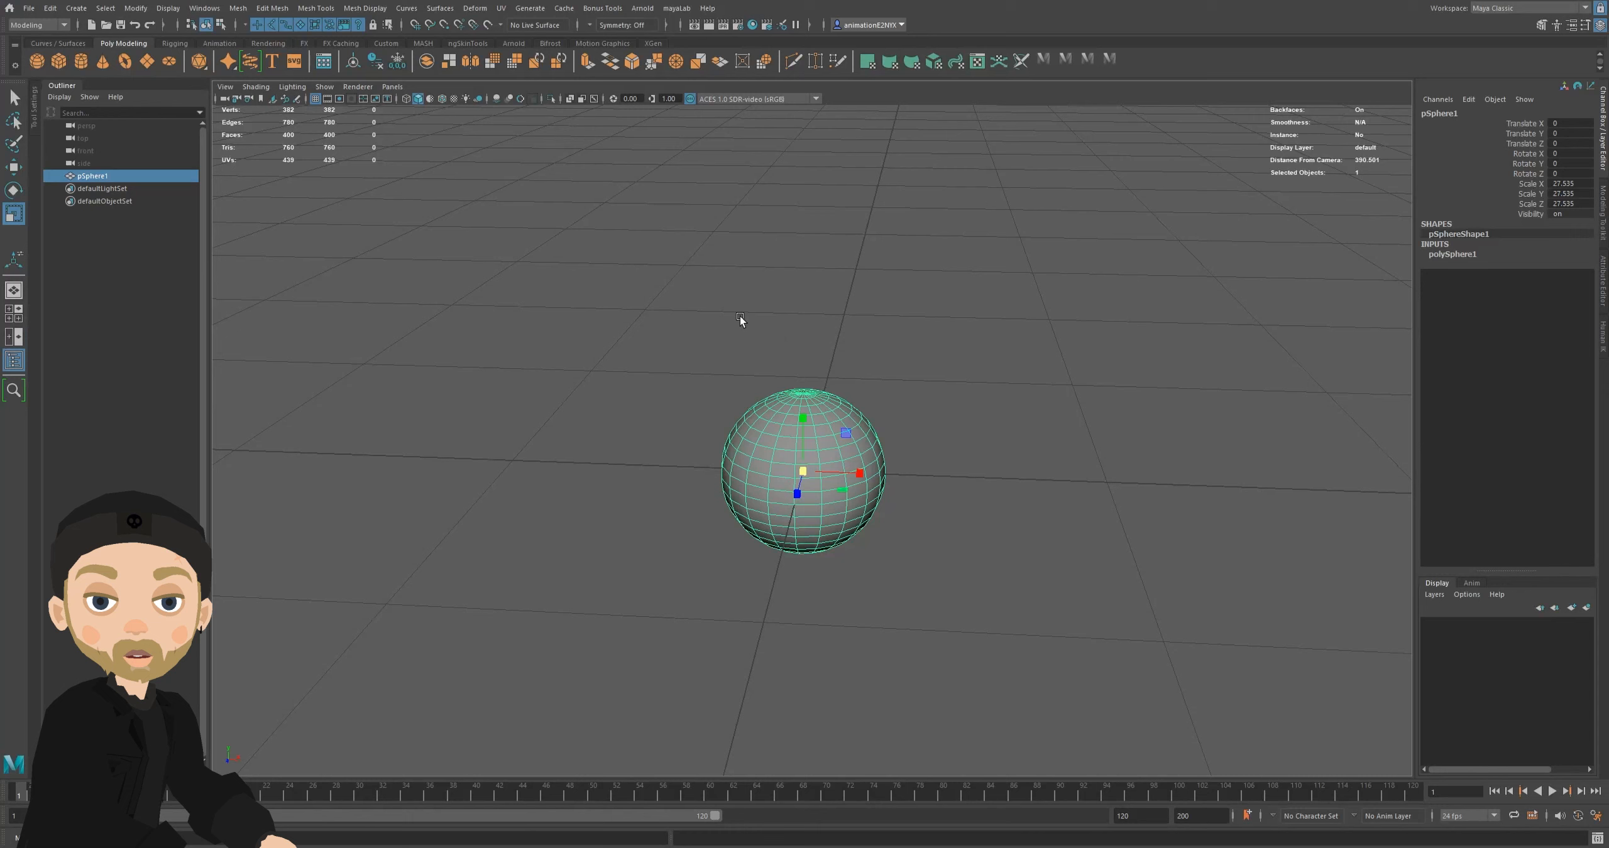
key("ctrl+d")
key("ctrl+d")
key("ctrl+d")
key("ctrl+d")
key("ctrl+d")
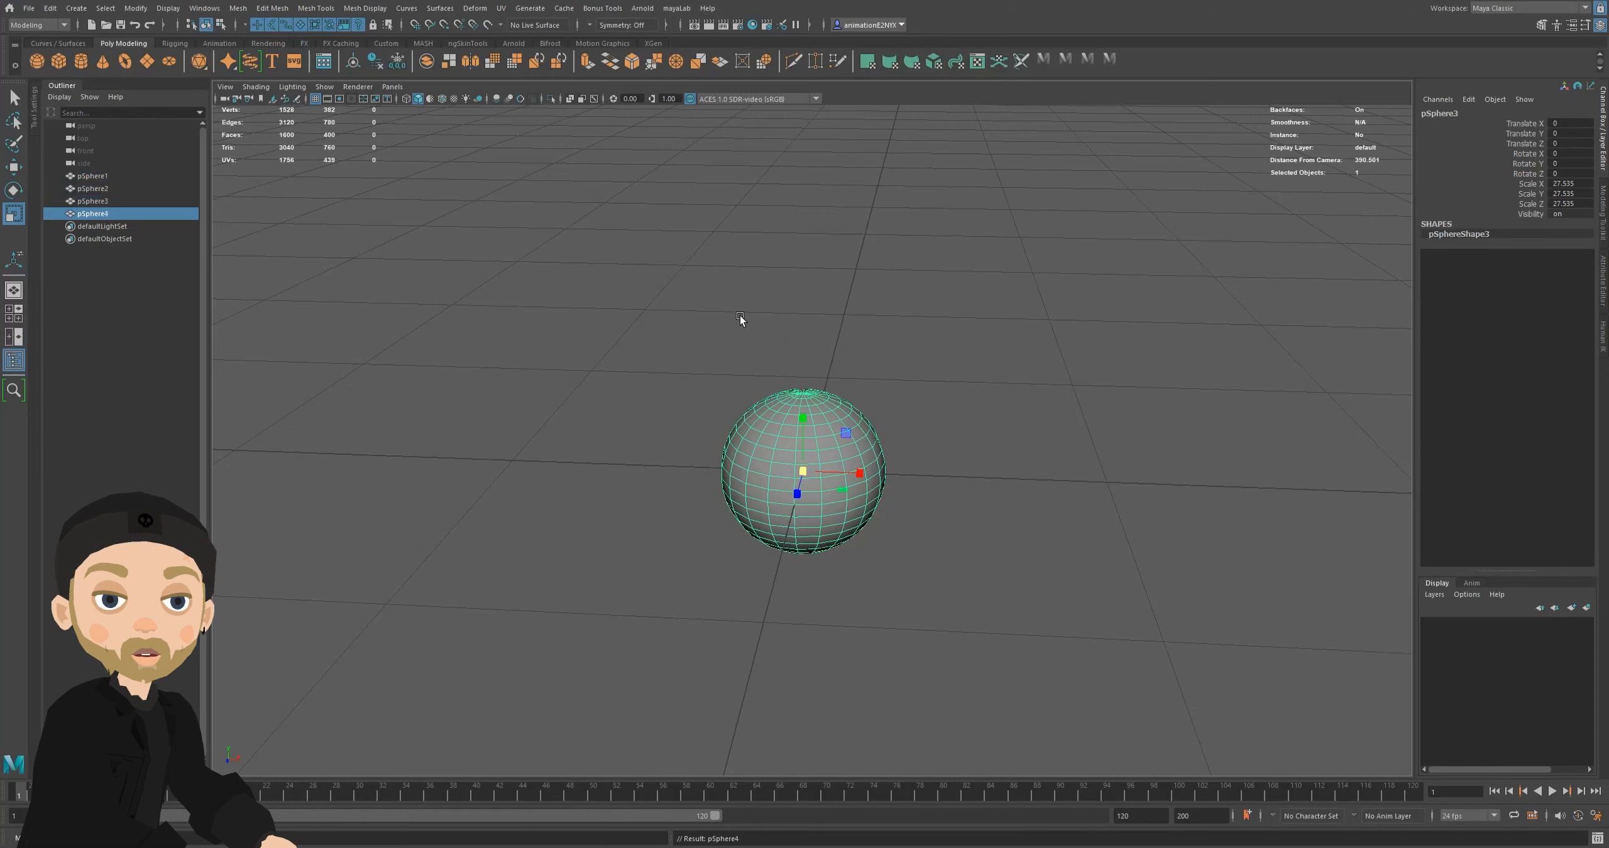
- Move spheres out of the overlapping stack along the X axis, and move pSphere1 backward along the Z axis
key("w")
left_click(840, 469)
left_click_drag(870, 475, 465, 468)
left_click(814, 511)
left_click_drag(815, 511, 815, 392)
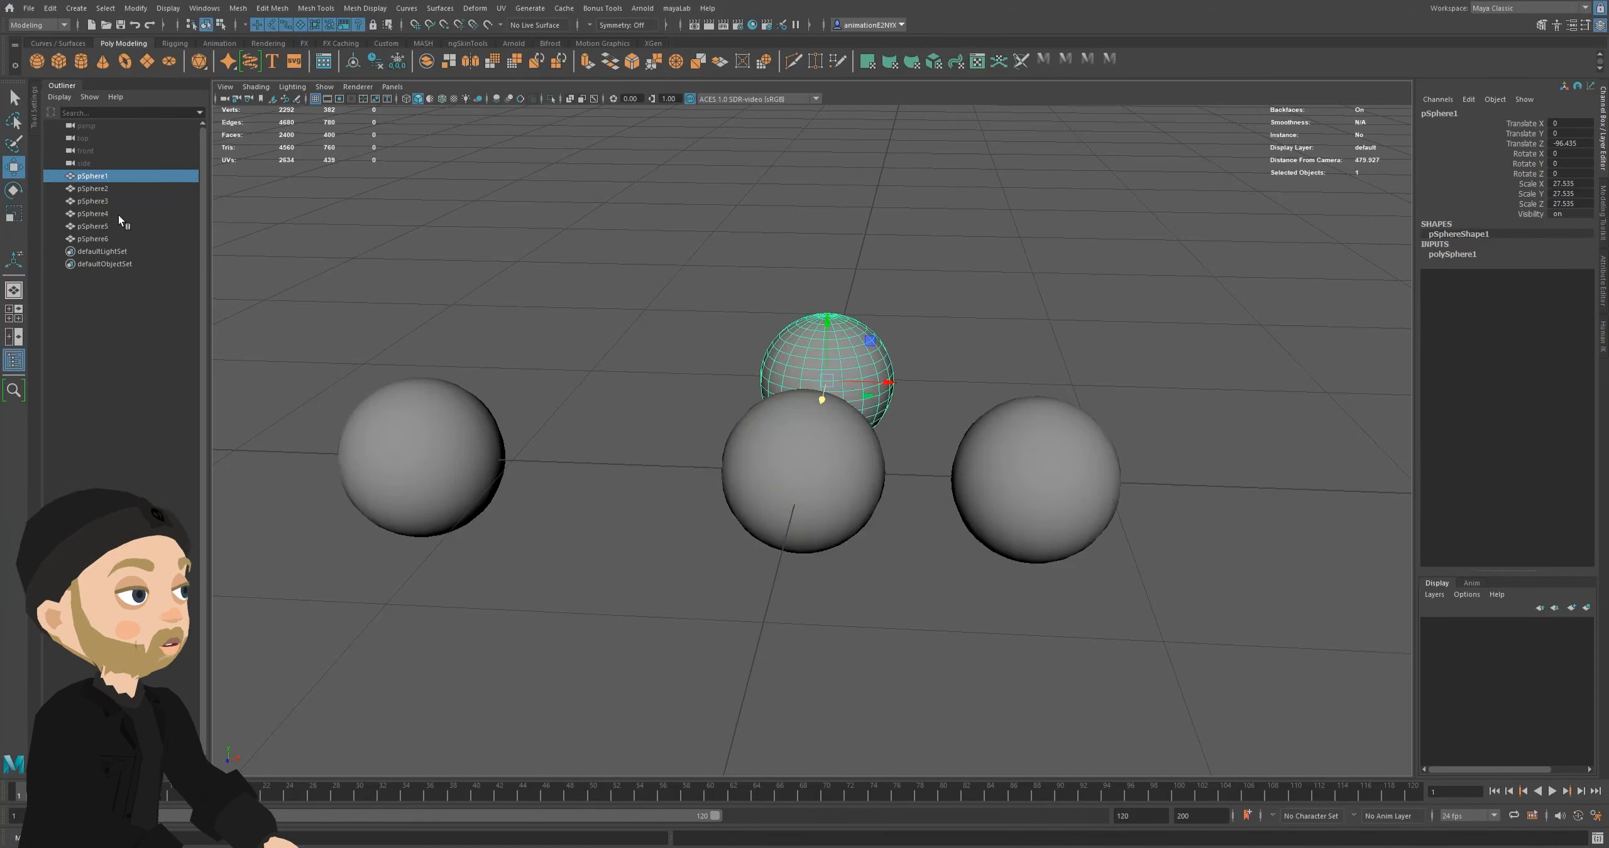
- Move pSphere2 to about X -125.9, Z -134.1, and pSphere5 back and sideways to about X -52.5
left_click(849, 477)
left_click_drag(850, 478, 684, 365)
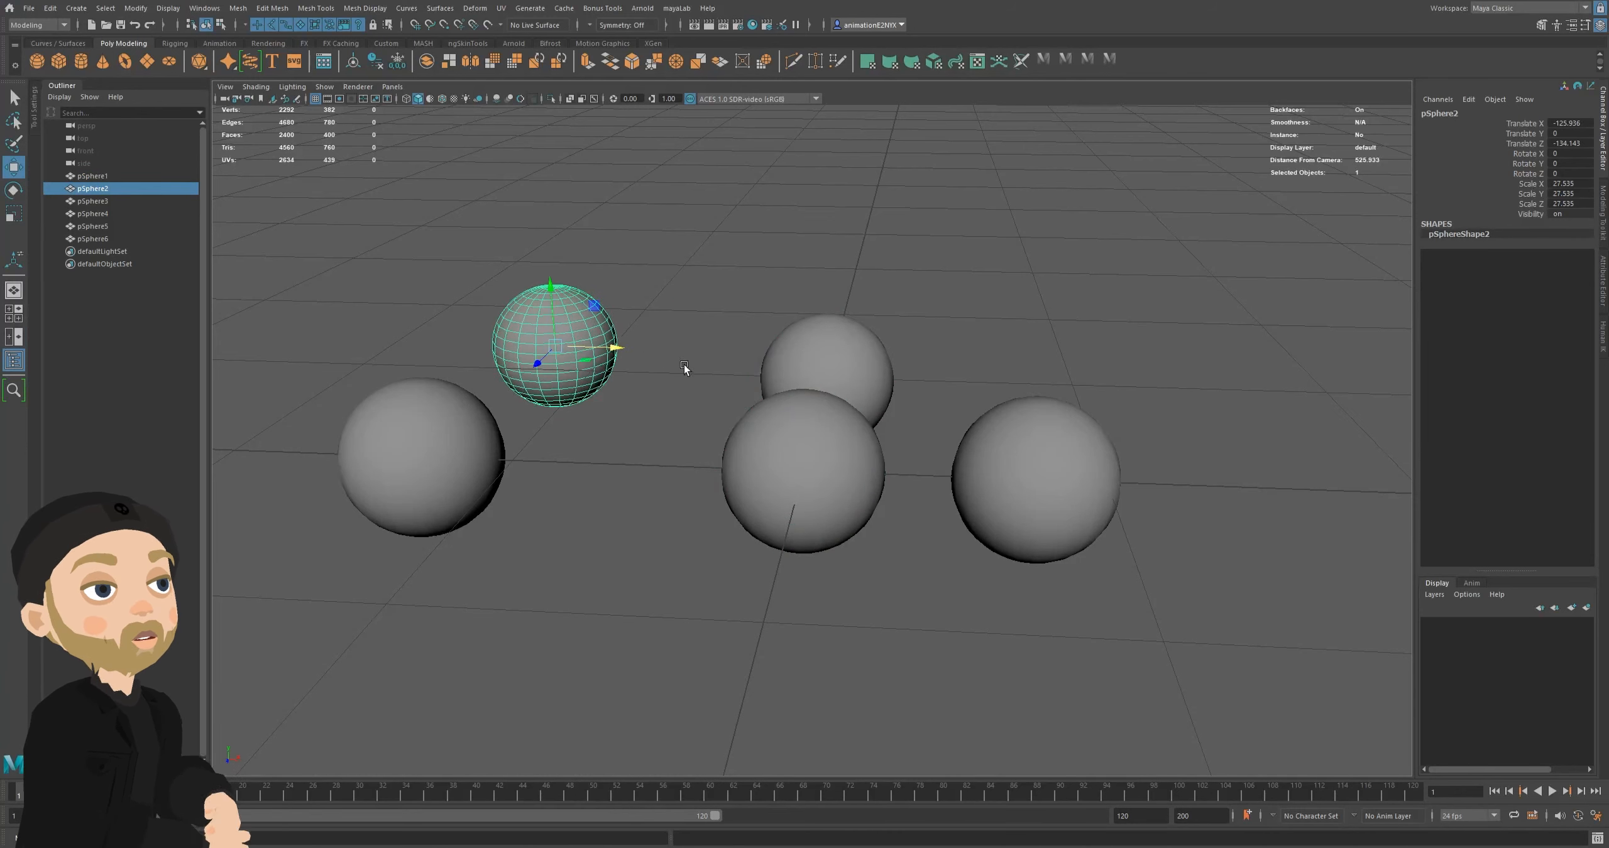
left_click(792, 488)
left_click_drag(865, 471, 588, 374)
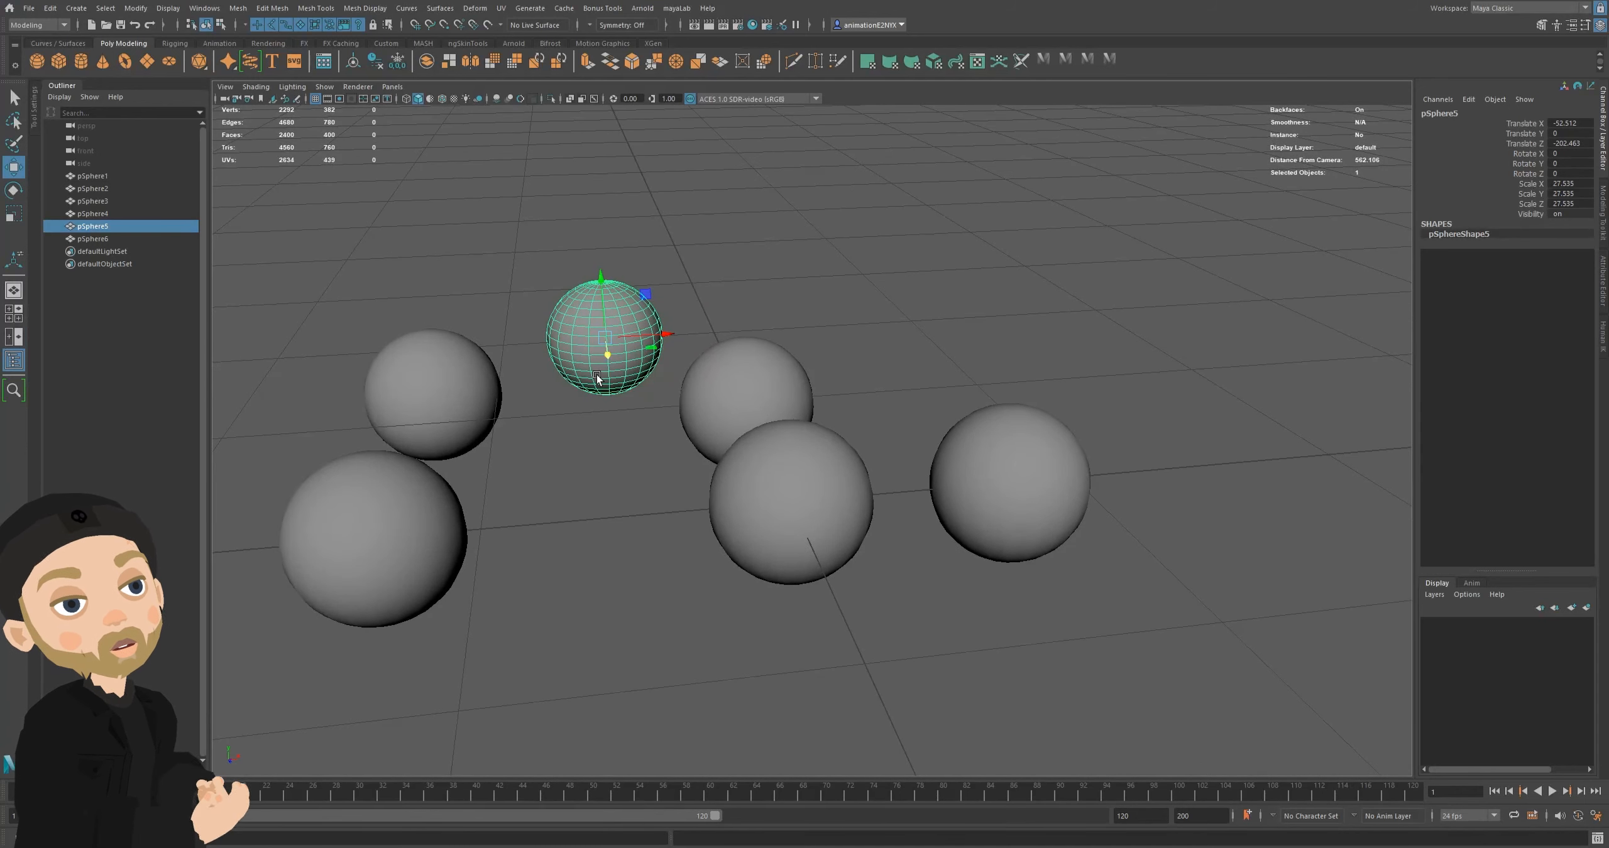
left_click_drag(588, 303, 756, 438, "alt")
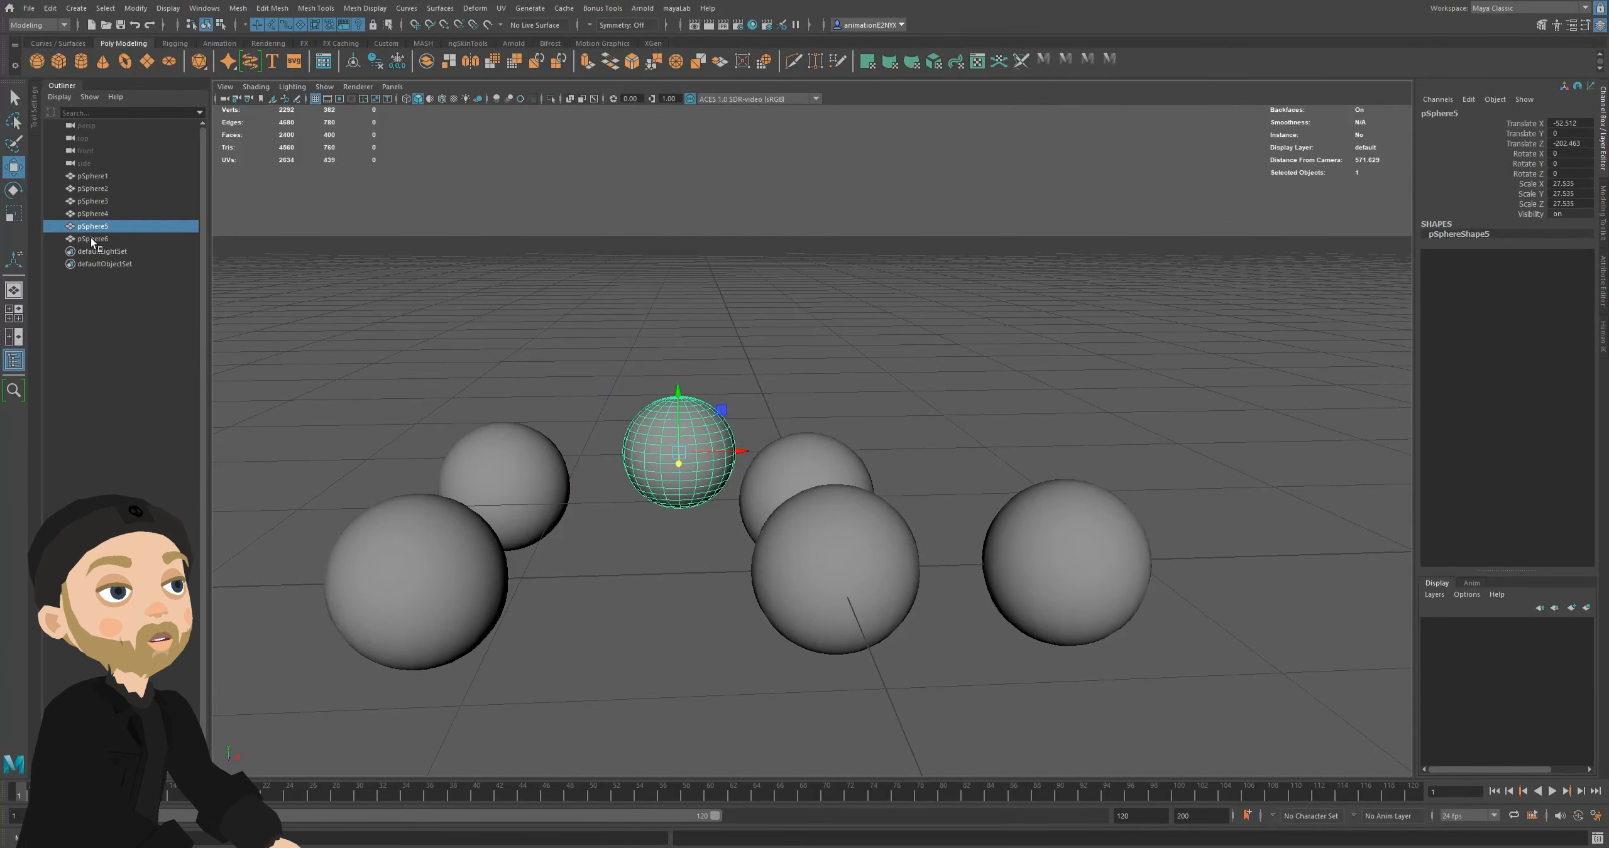
- Try grouping pSphere3, pSphere4 and pSphere5, and undo the grouping
left_click(90, 202, "shift")
key("ctrl+g")
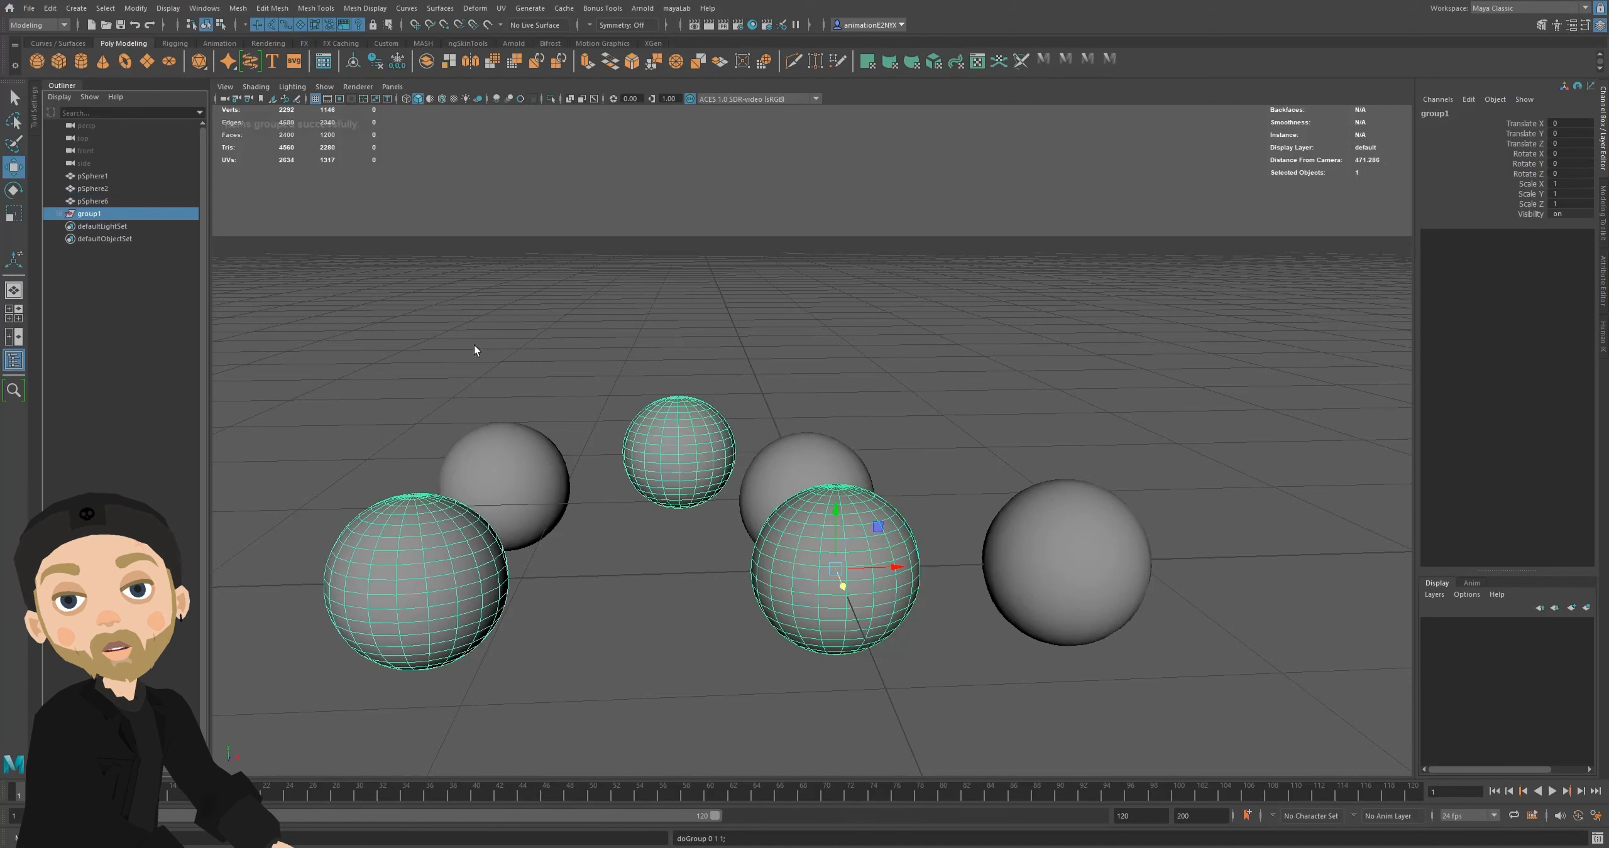
left_click(91, 215, "ctrl")
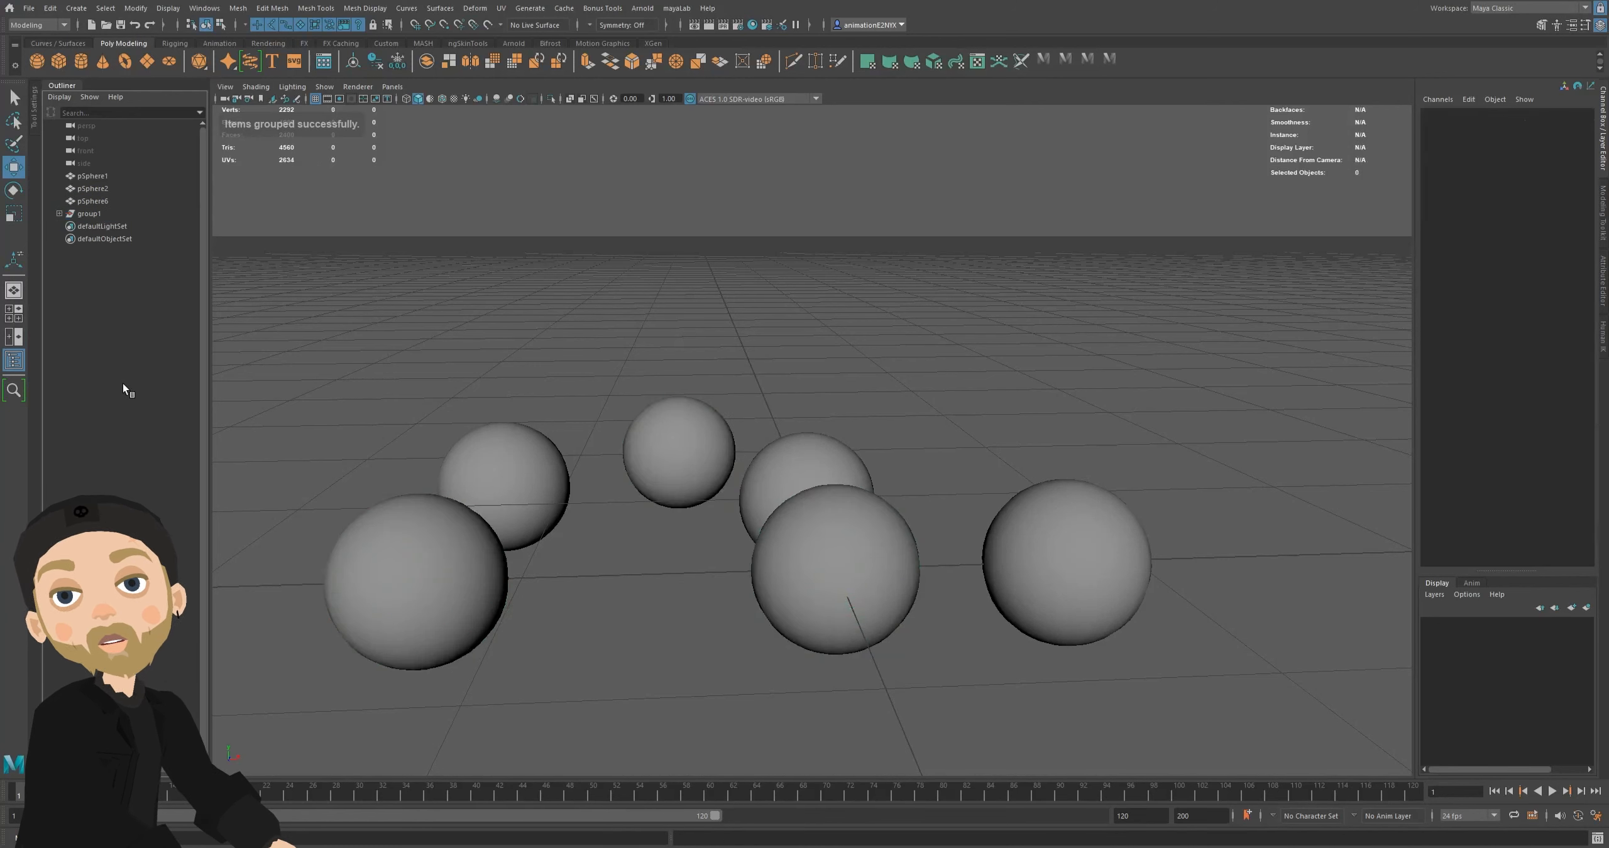
key("ctrl+z")
key("ctrl+z")
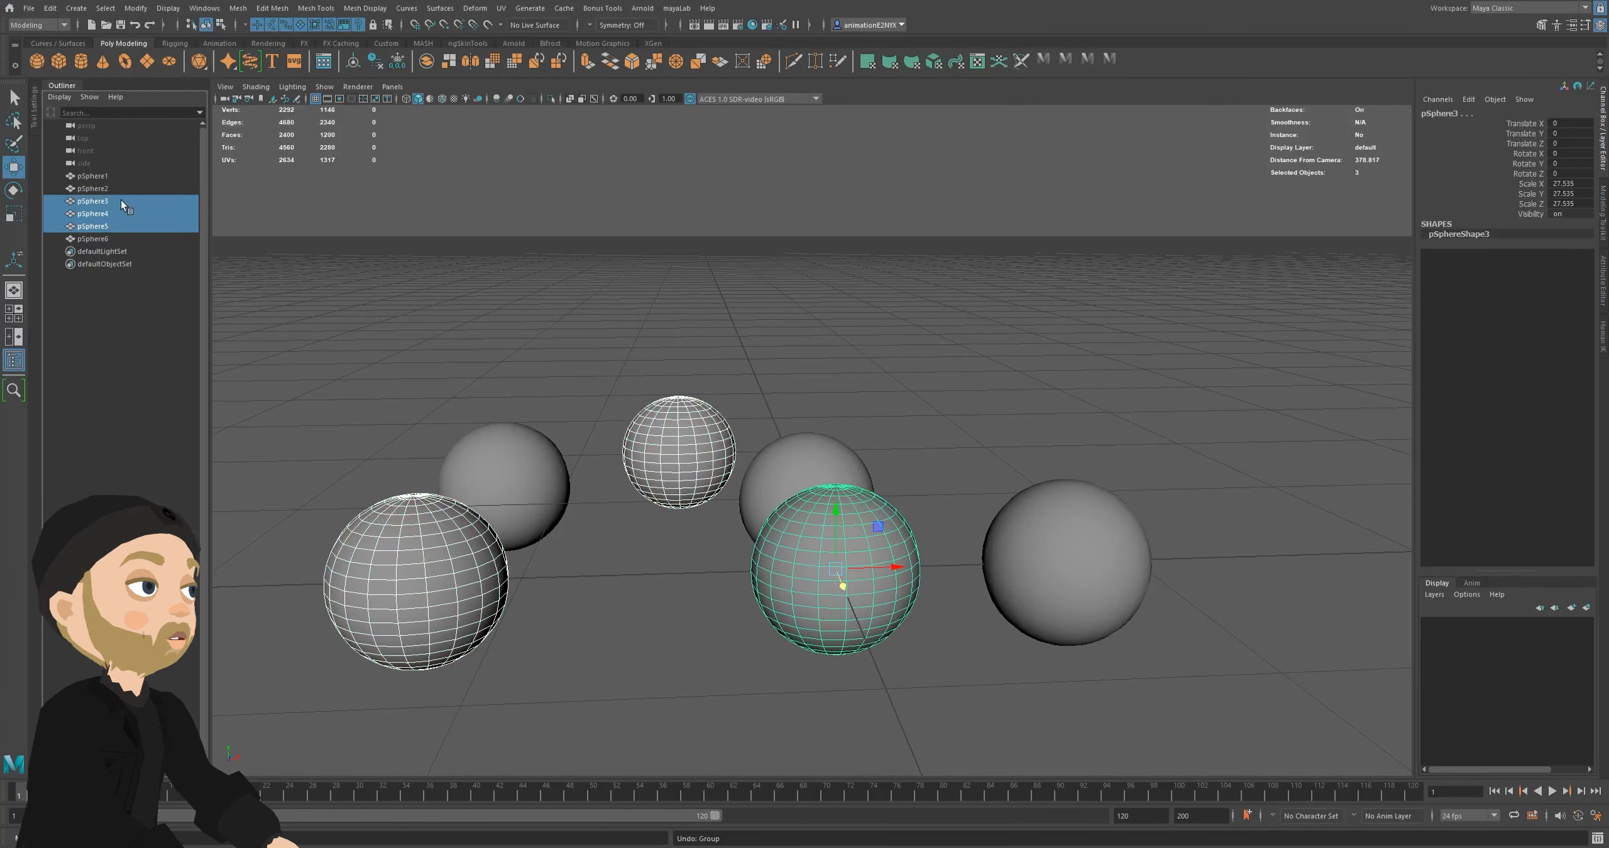
- Rename pSphere1 in the Outliner to a person's first name followed by "demo"
left_click(105, 174)
left_click(105, 175, "ctrl")
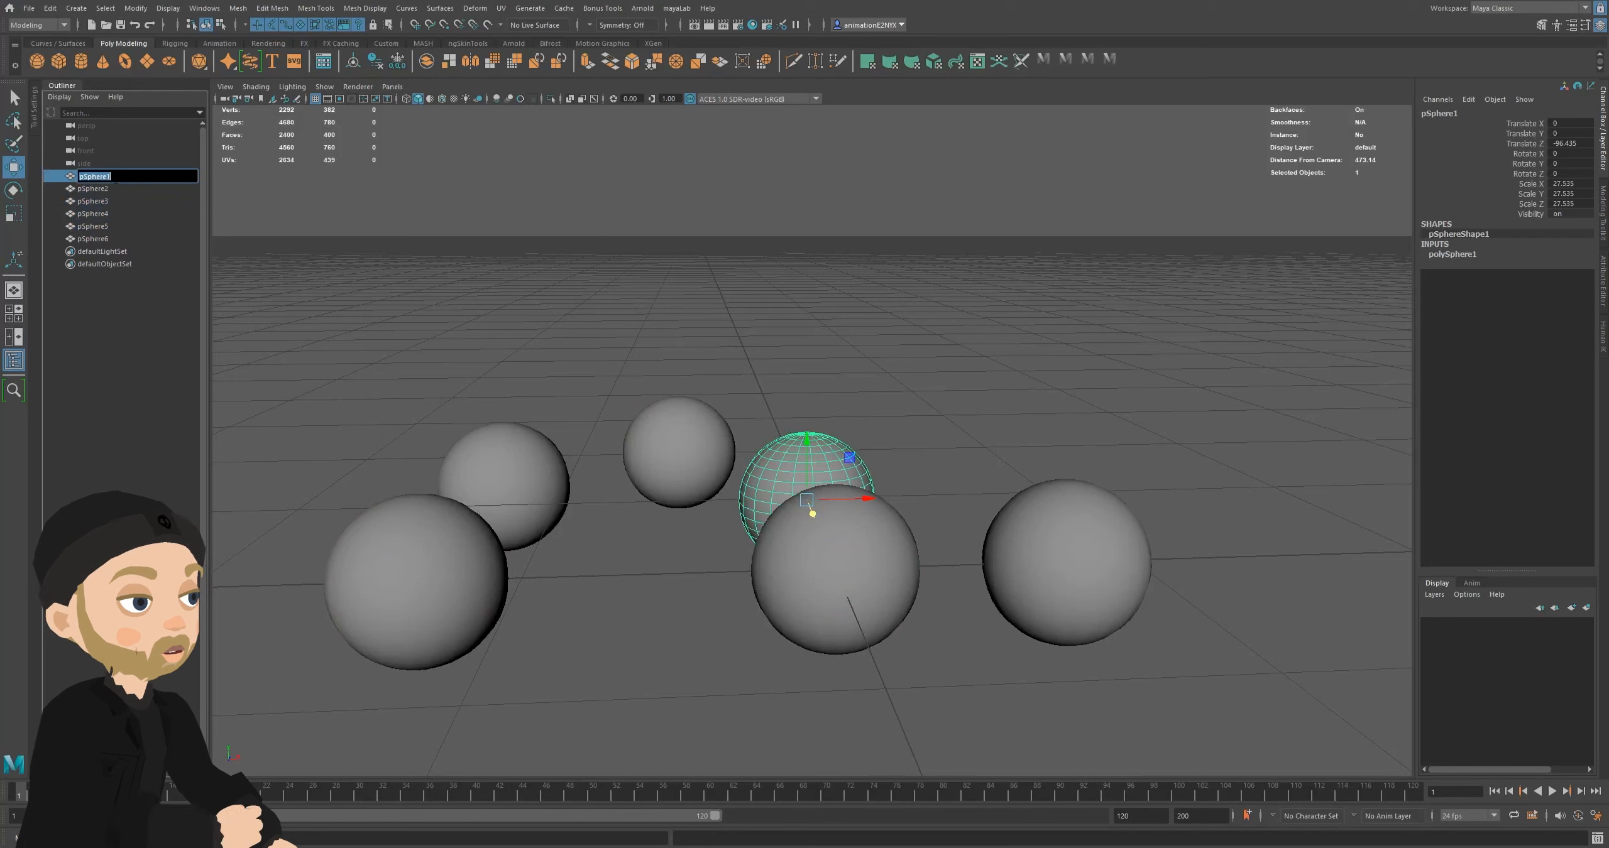
double_click(105, 176)
left_click(114, 189)
left_click(111, 179)
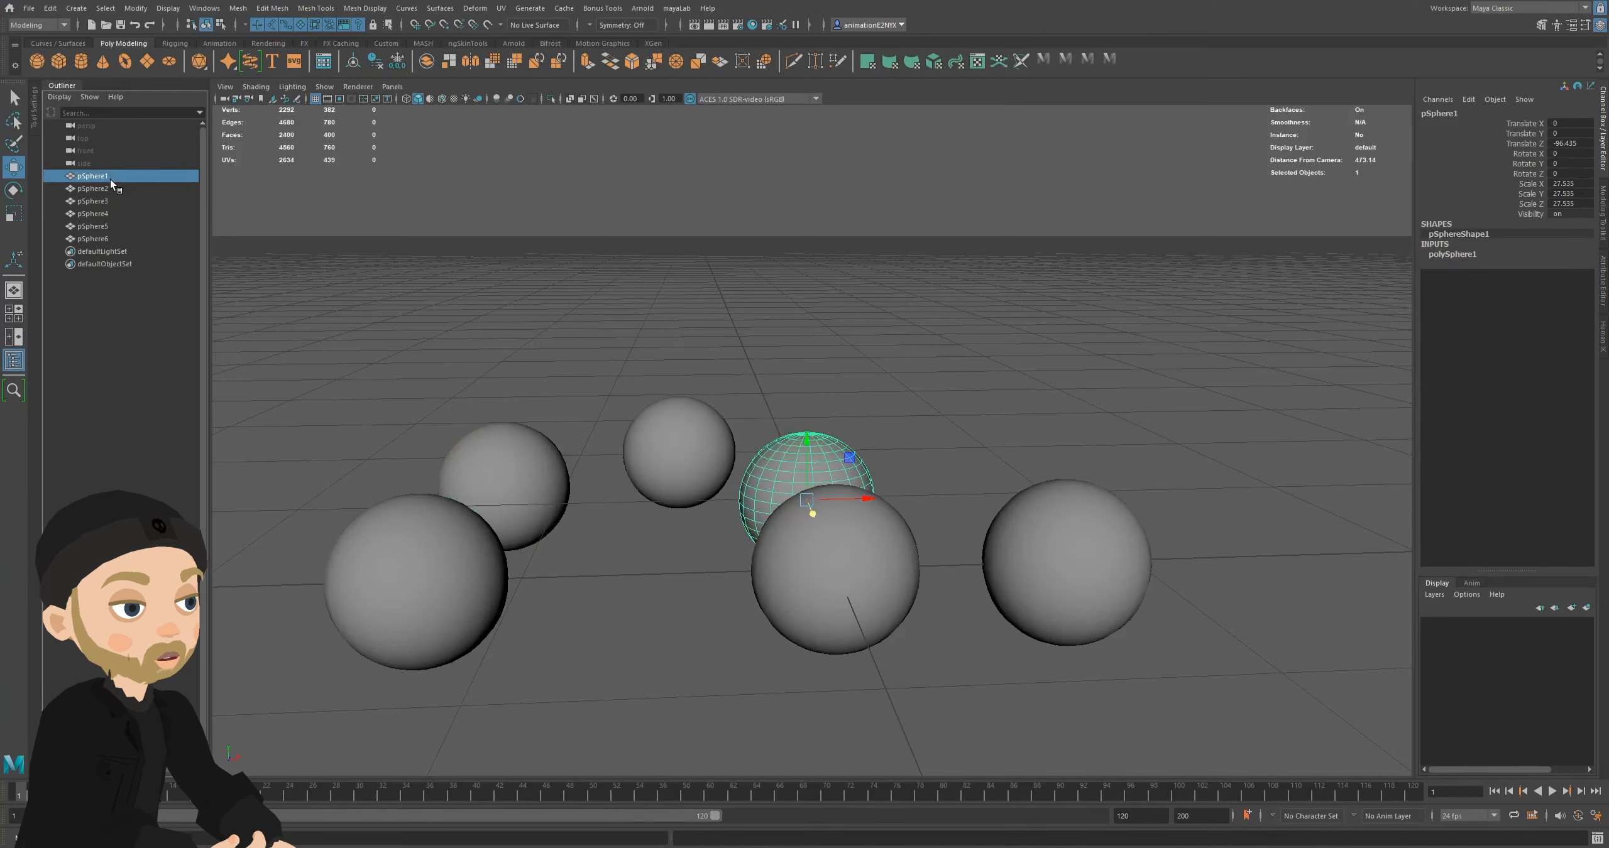
double_click(114, 181)
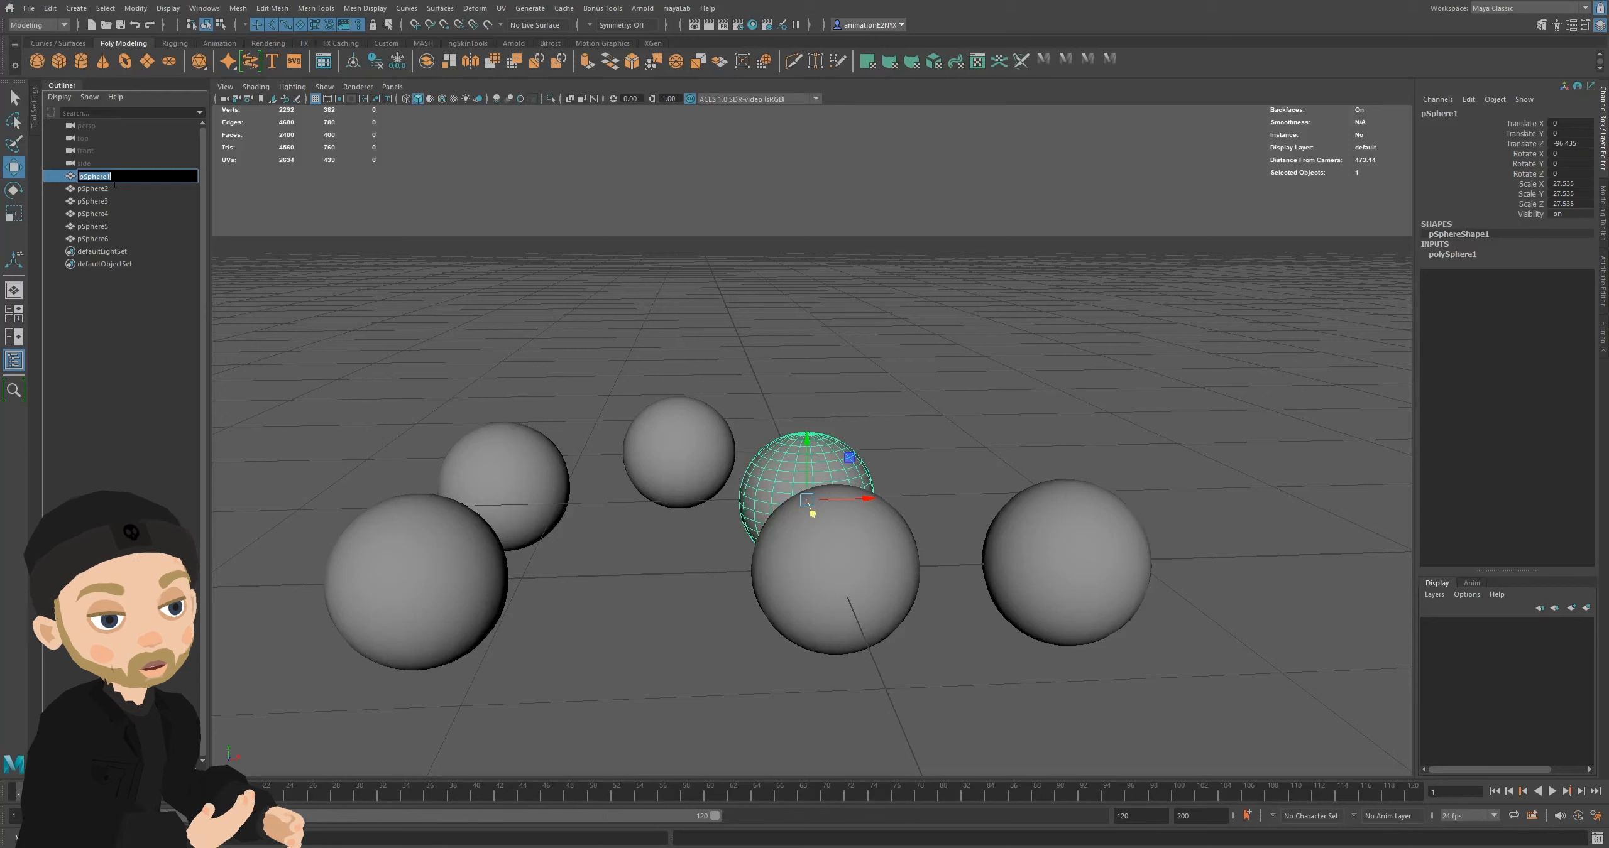
key("Return")
double_click(114, 183)
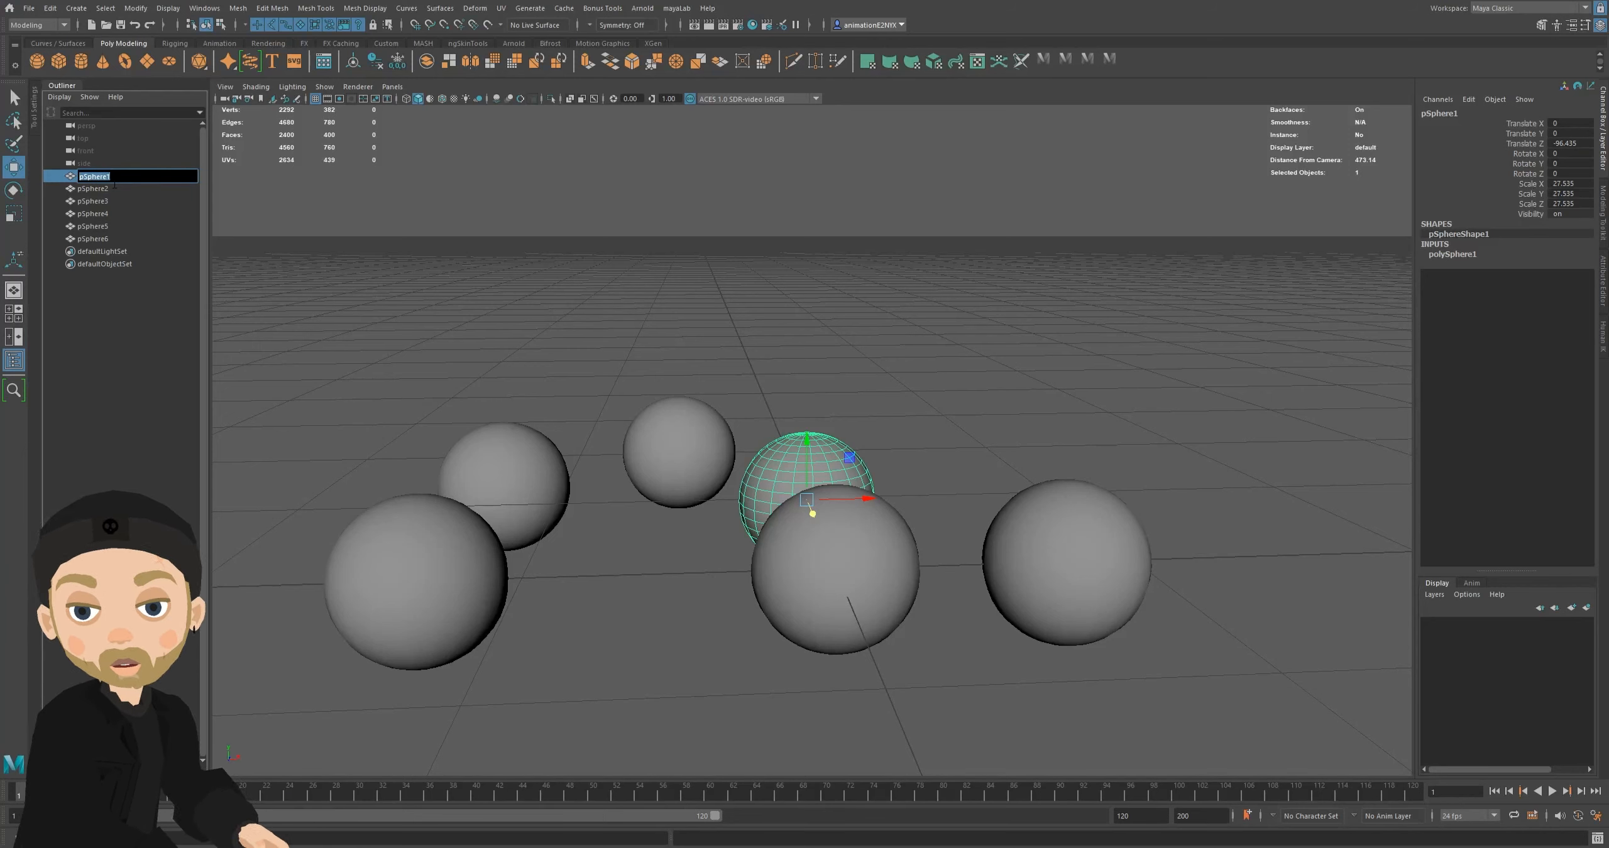
type("yo")
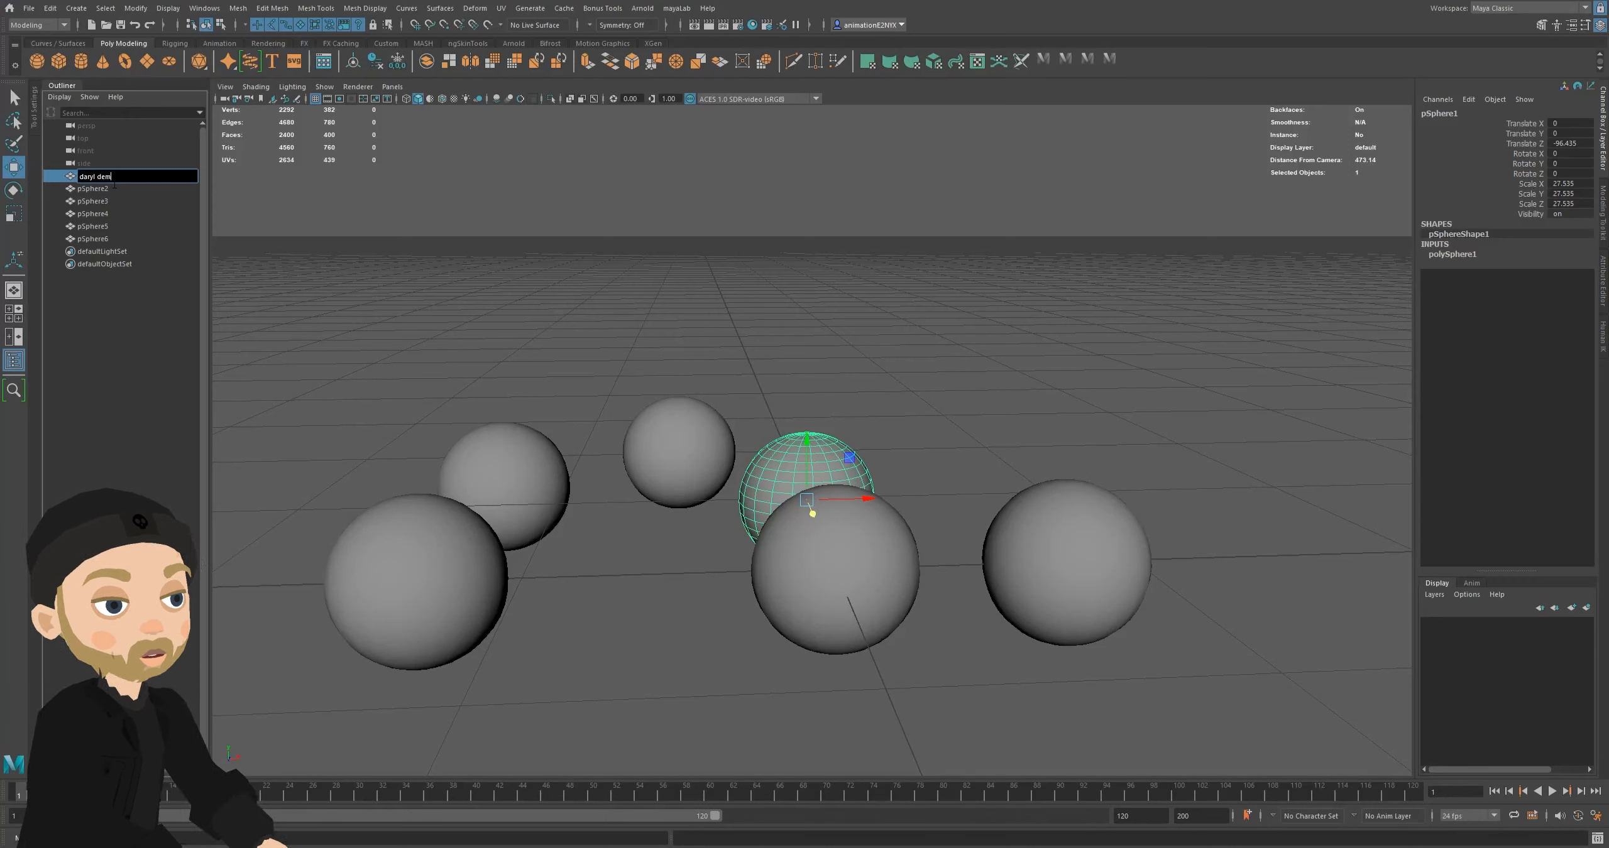
type("o")
key("Return")
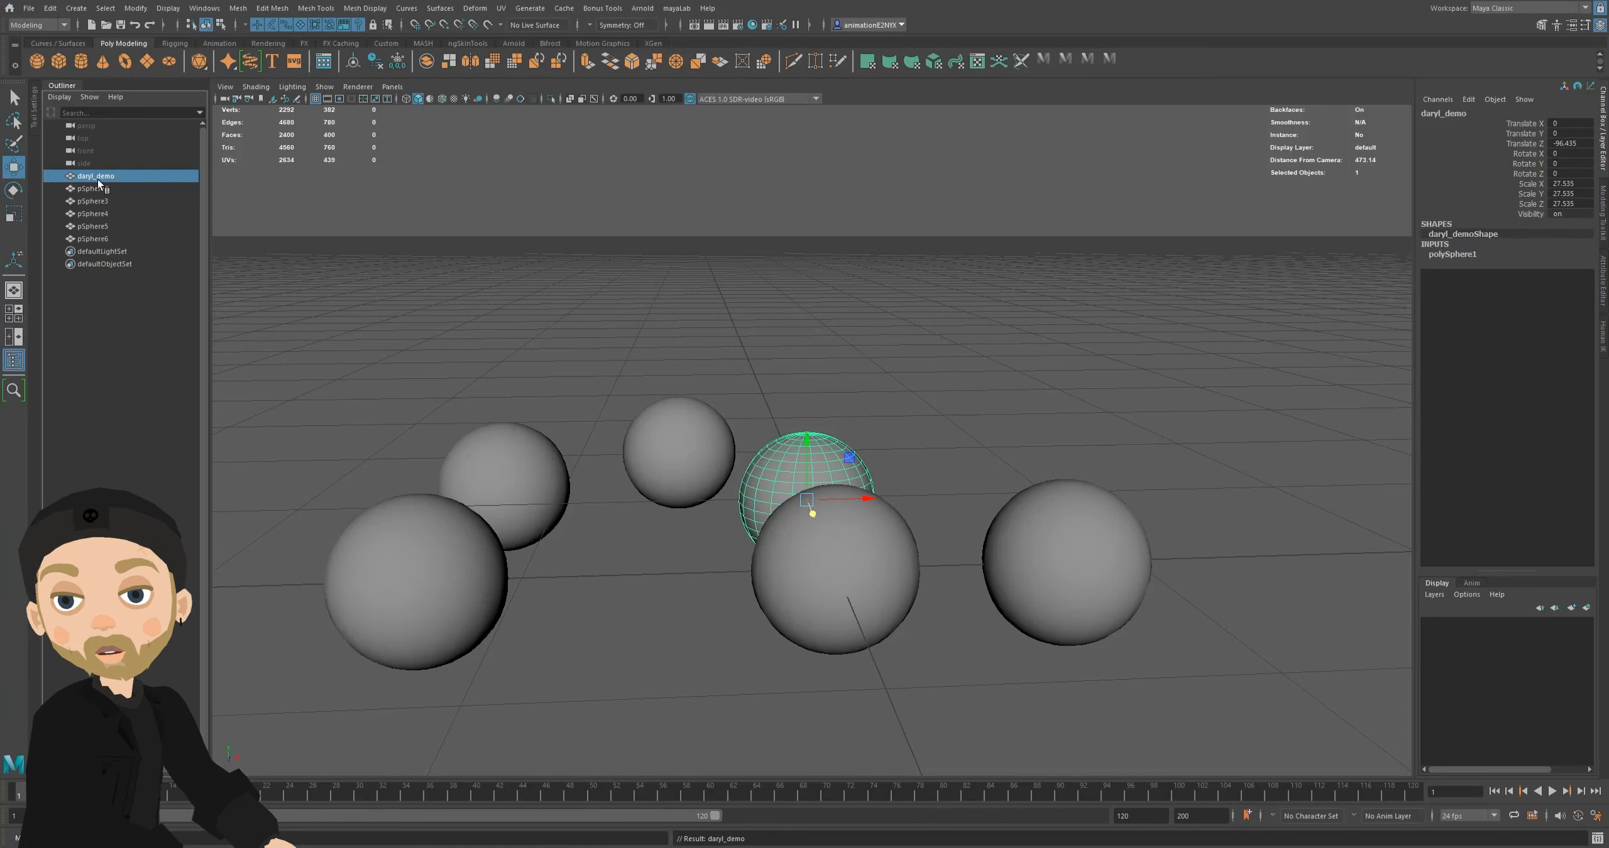
double_click(98, 179)
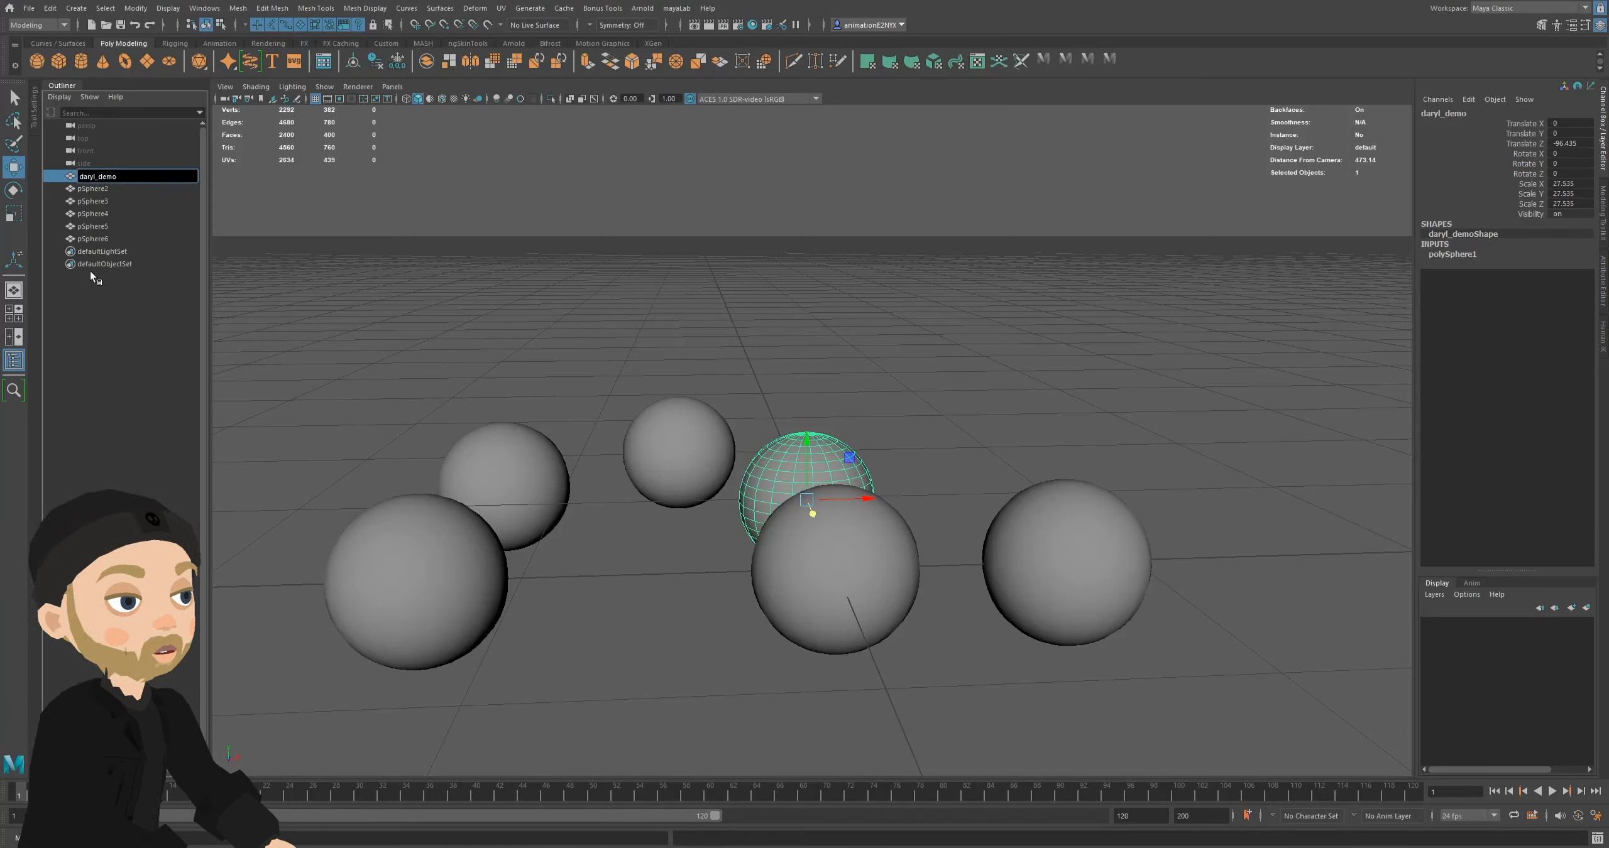
left_click_drag(117, 177, 61, 184)
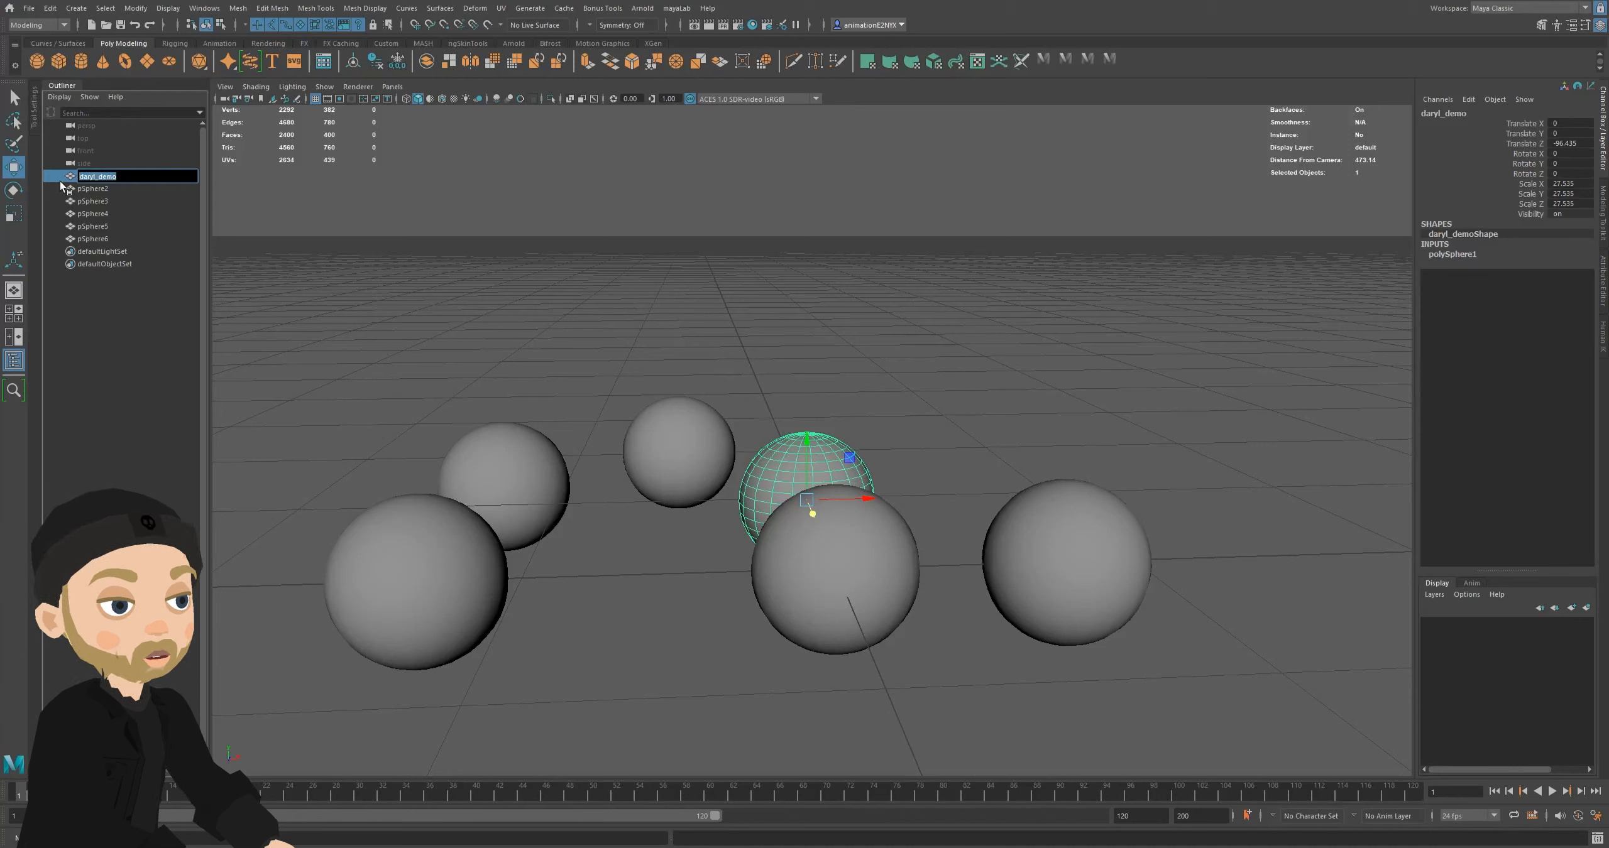
key("Return")
left_click(123, 302)
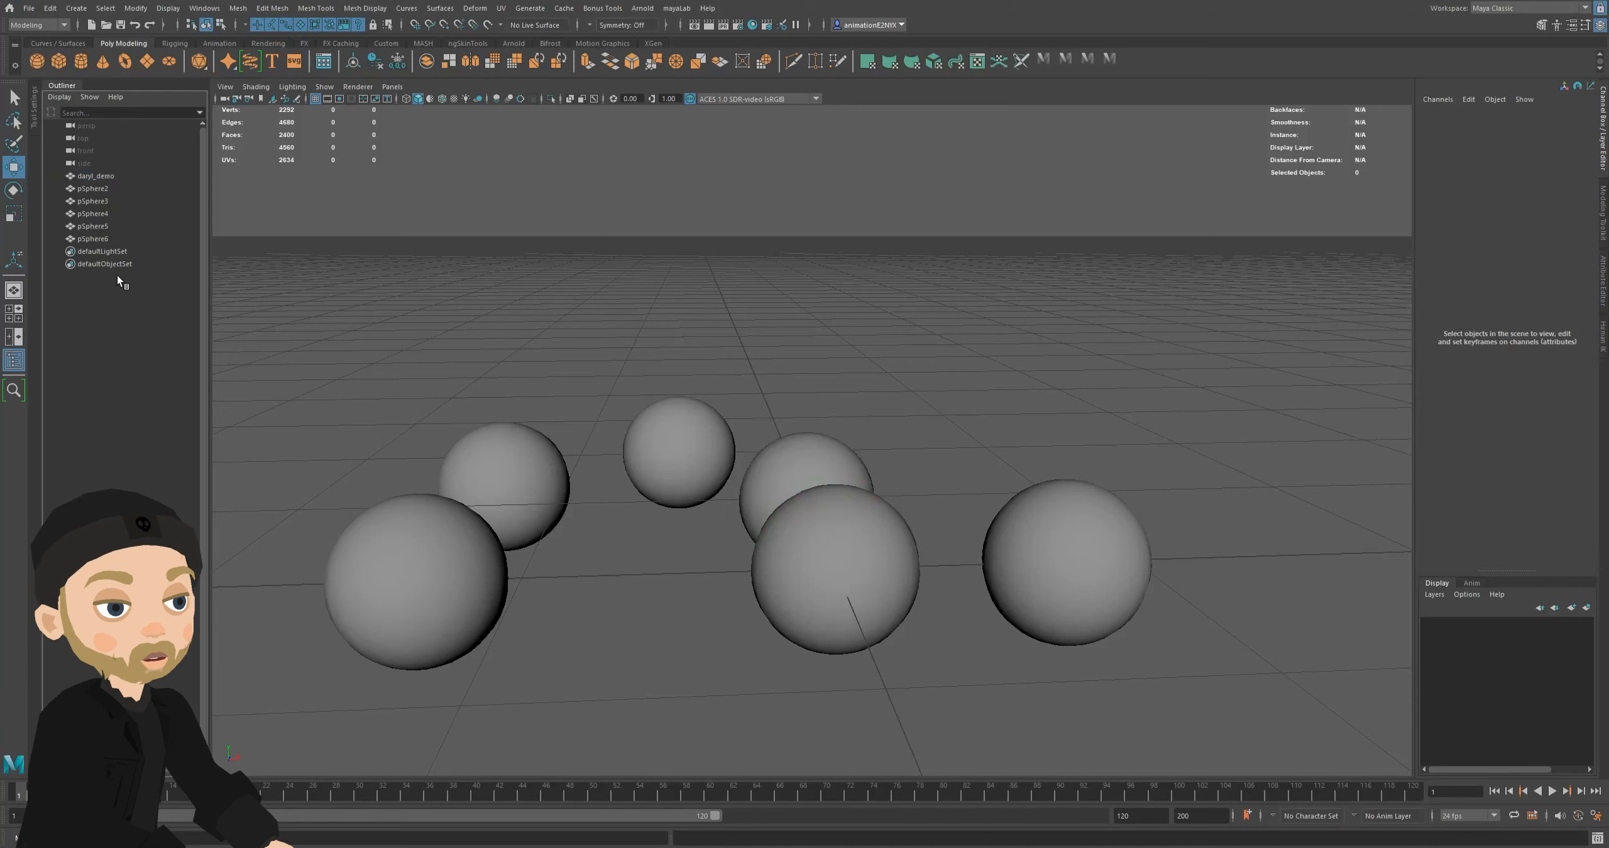
- Group the renamed sphere with pSphere2 and pSphere3, and expand the group in the Outliner to show its members
left_click(101, 177)
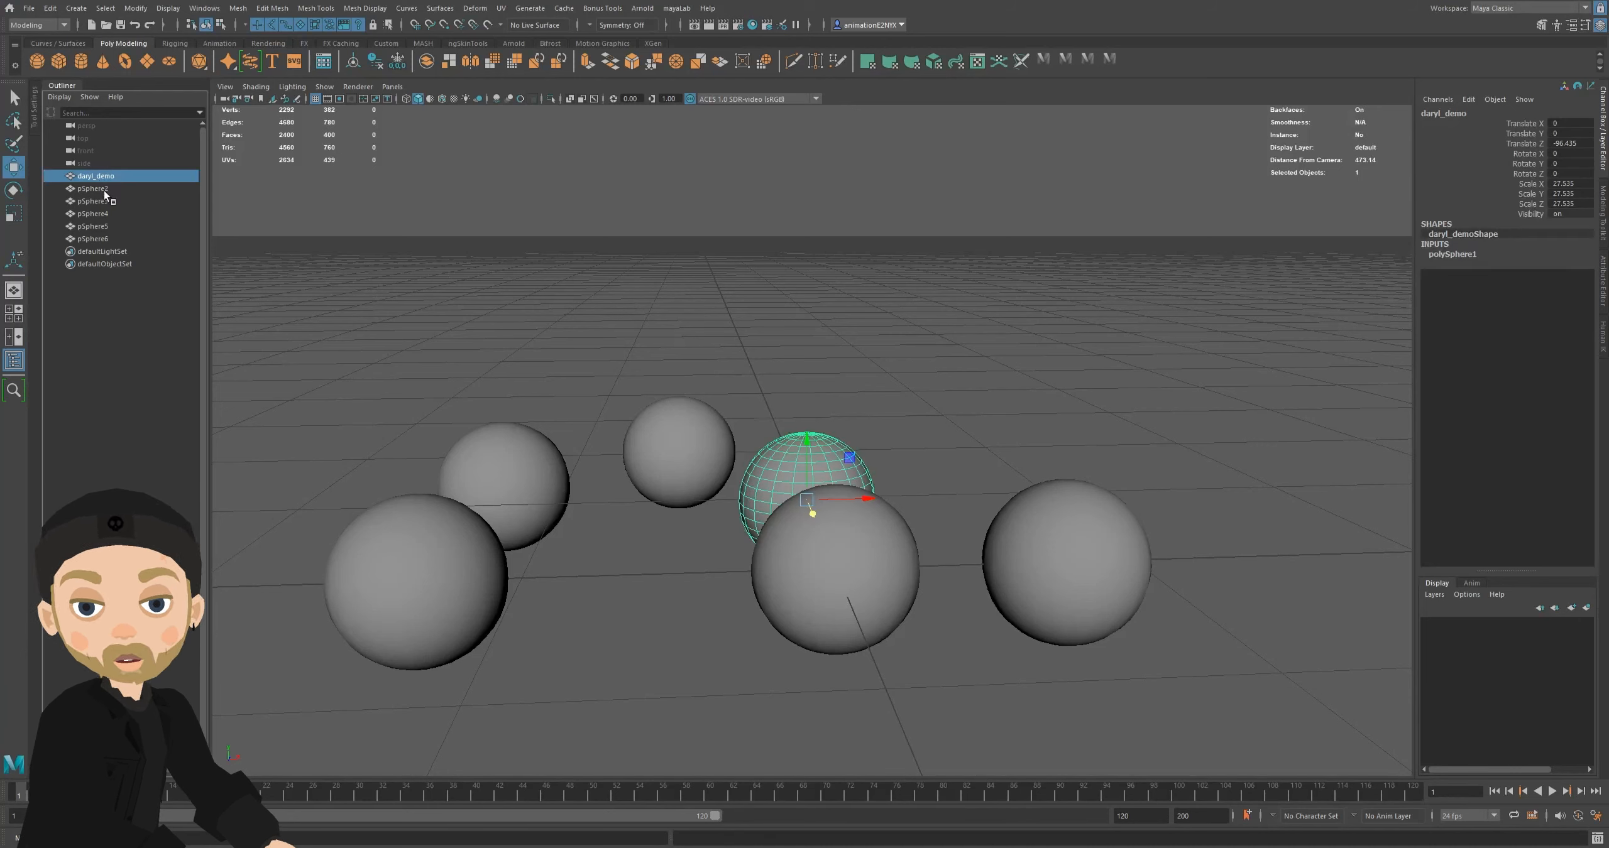
left_click(103, 190, "ctrl")
left_click(100, 201, "ctrl")
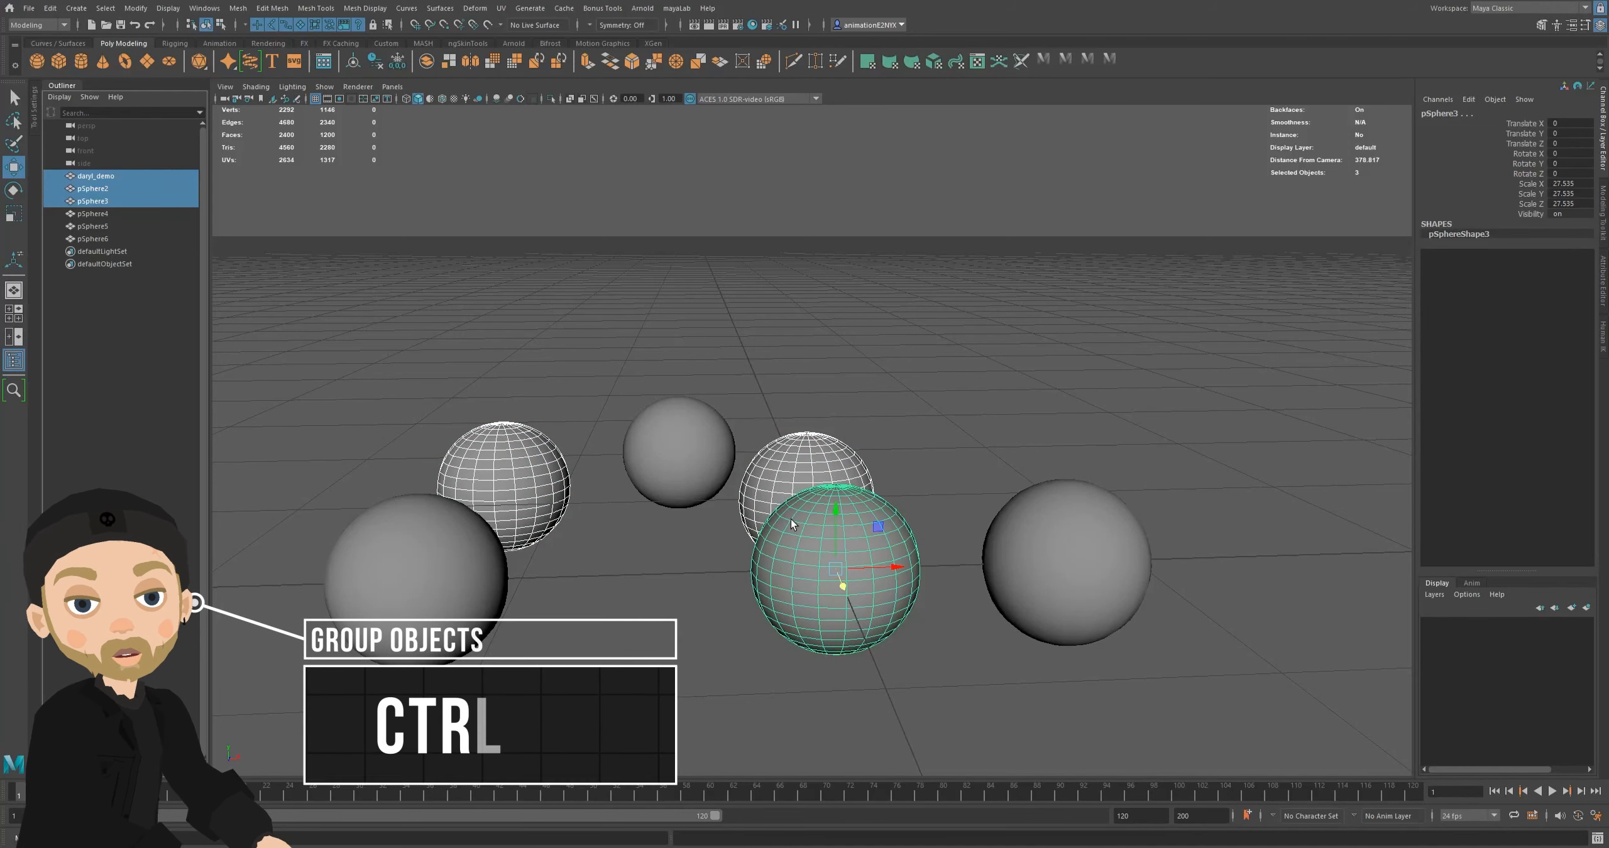
key("ctrl+g")
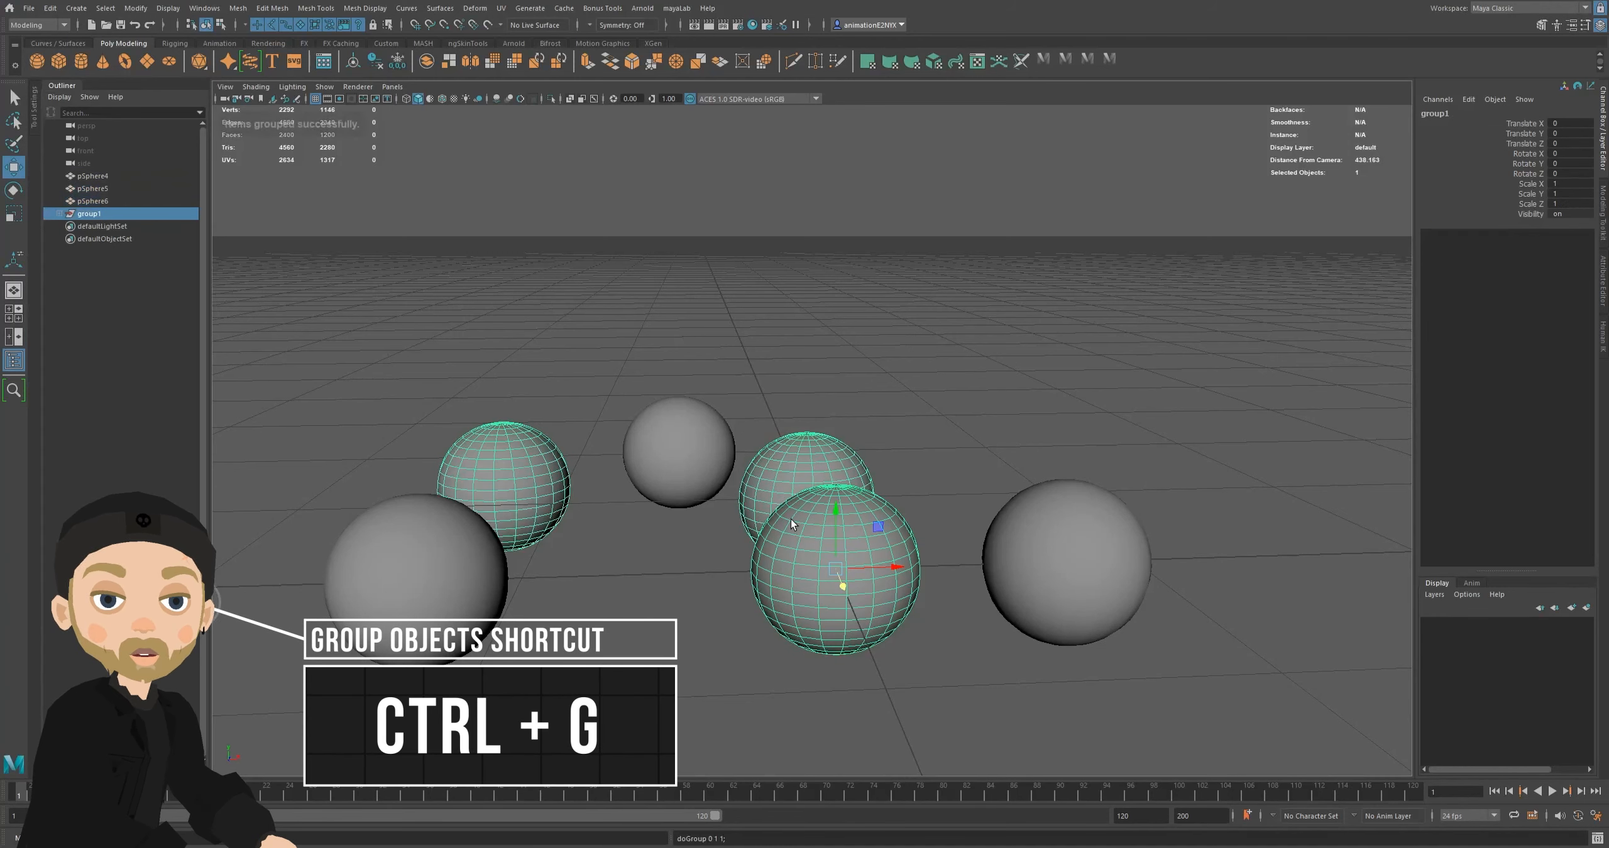
left_click(59, 213)
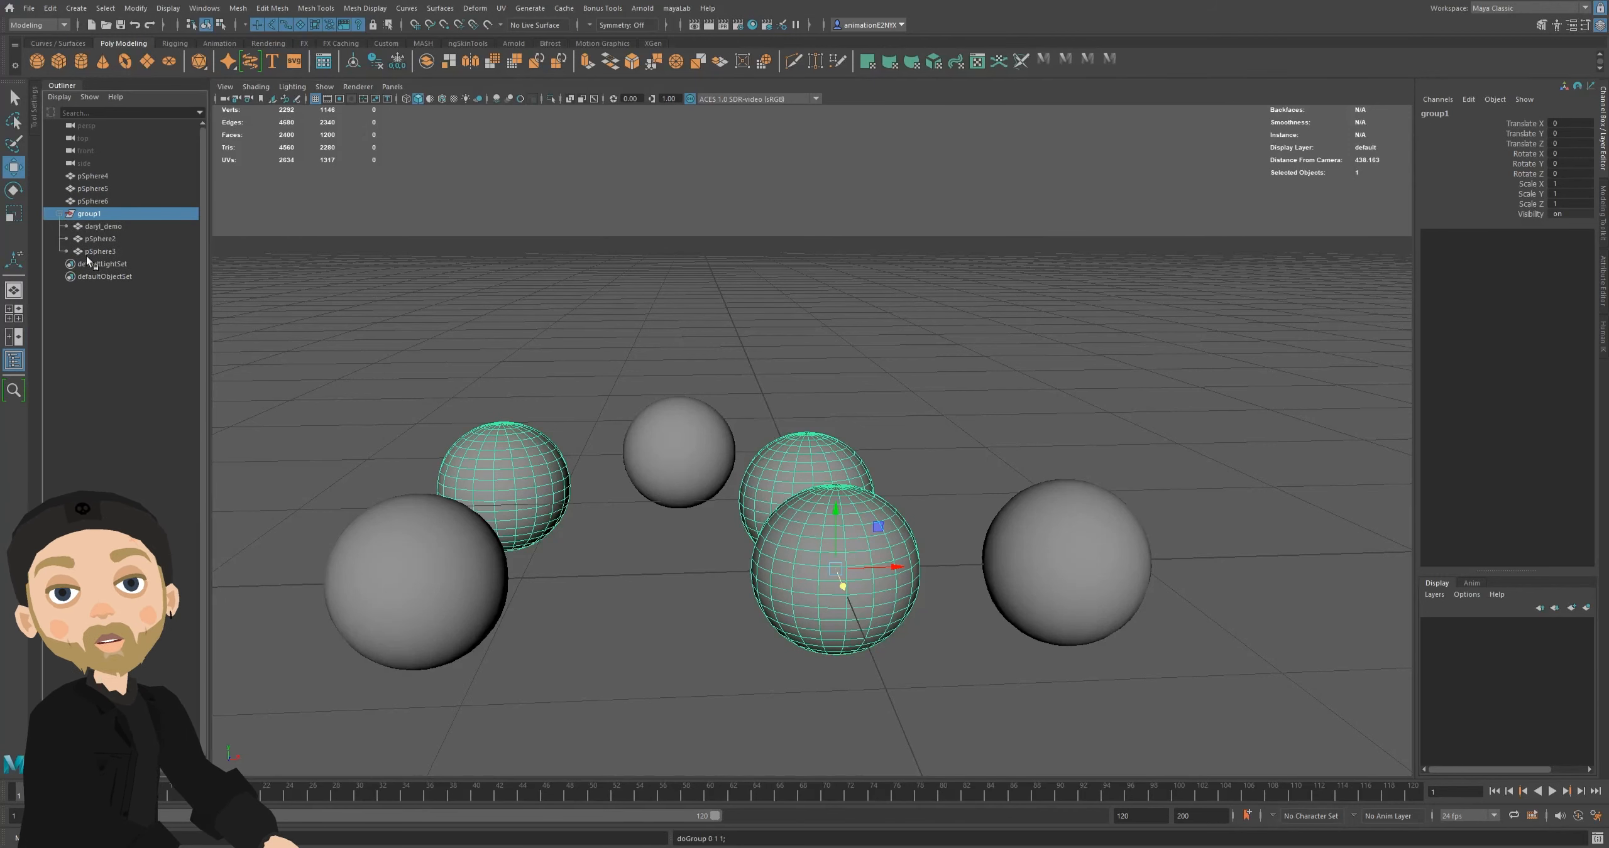
- Unparent the three spheres from group1, and undo the ungrouping
left_click_drag(102, 233, 115, 268)
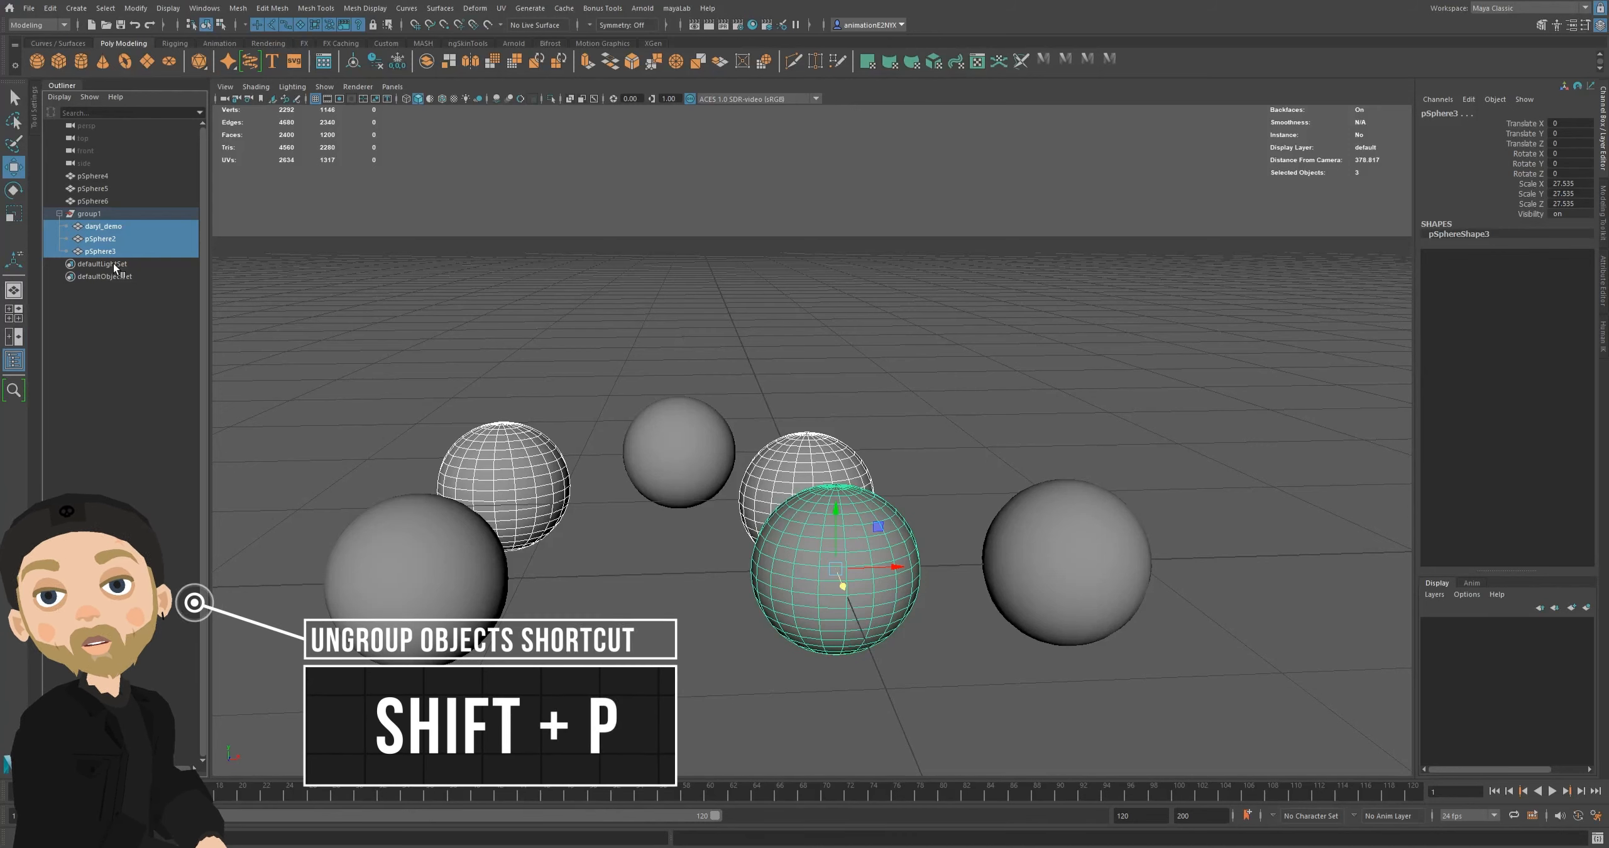
key("shift+p")
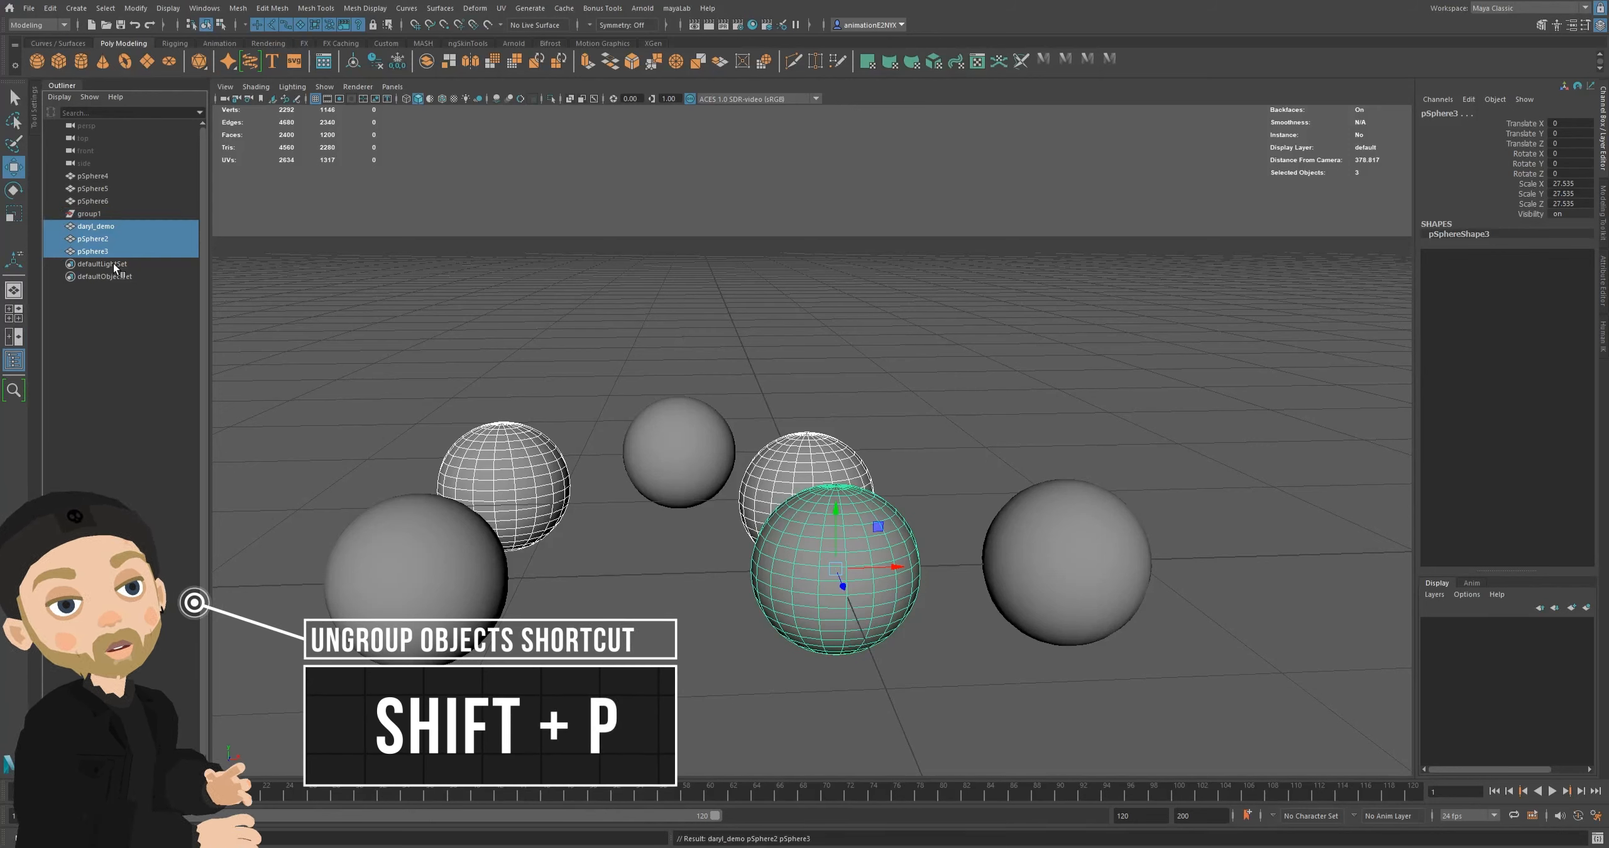
key("ctrl+z")
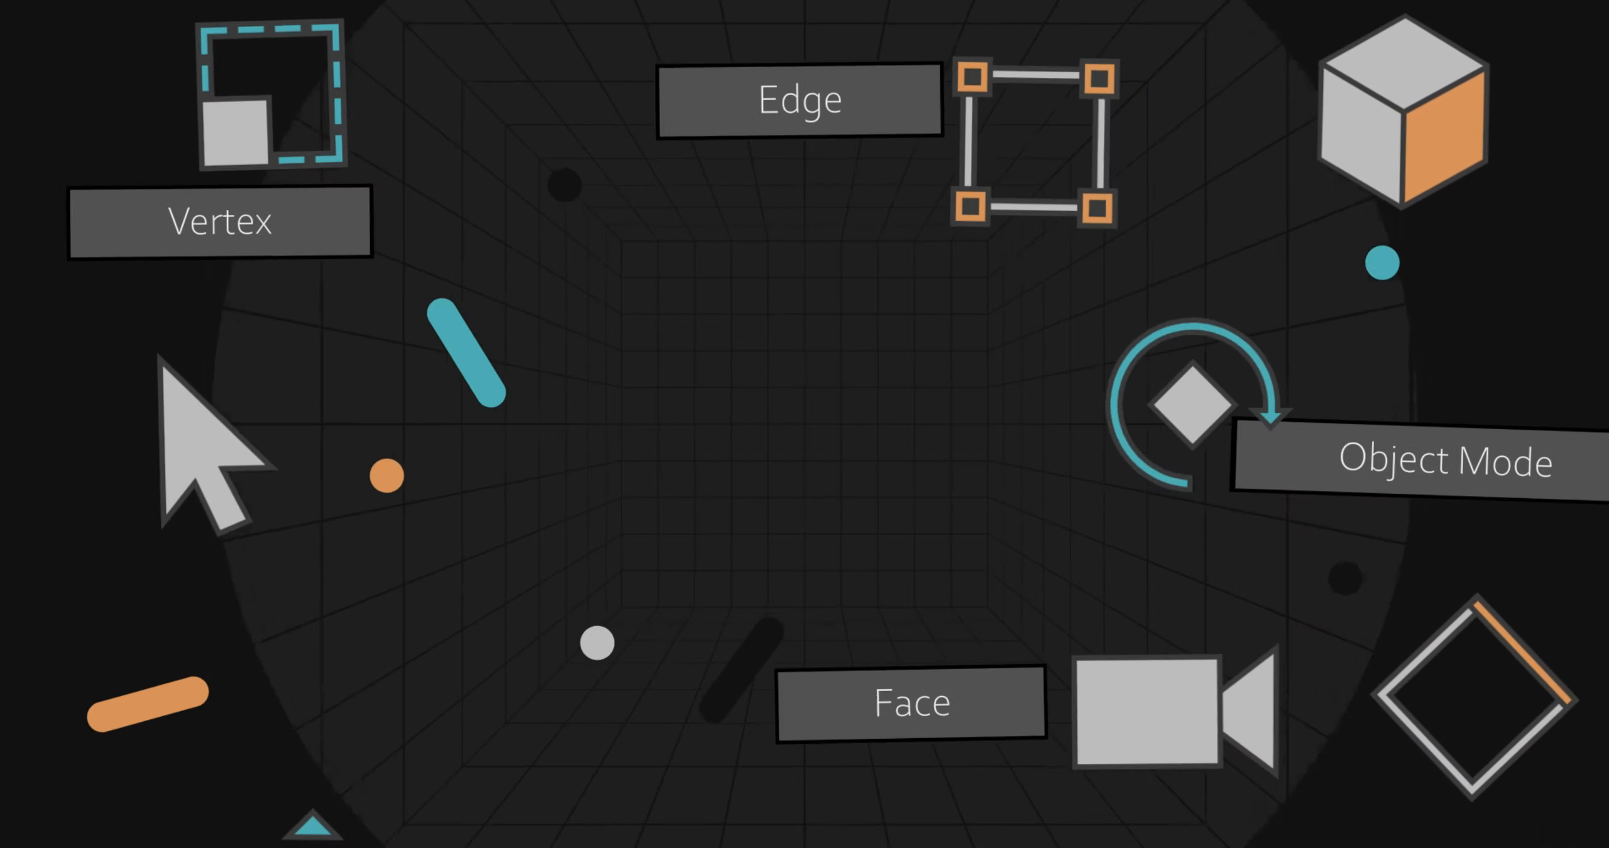